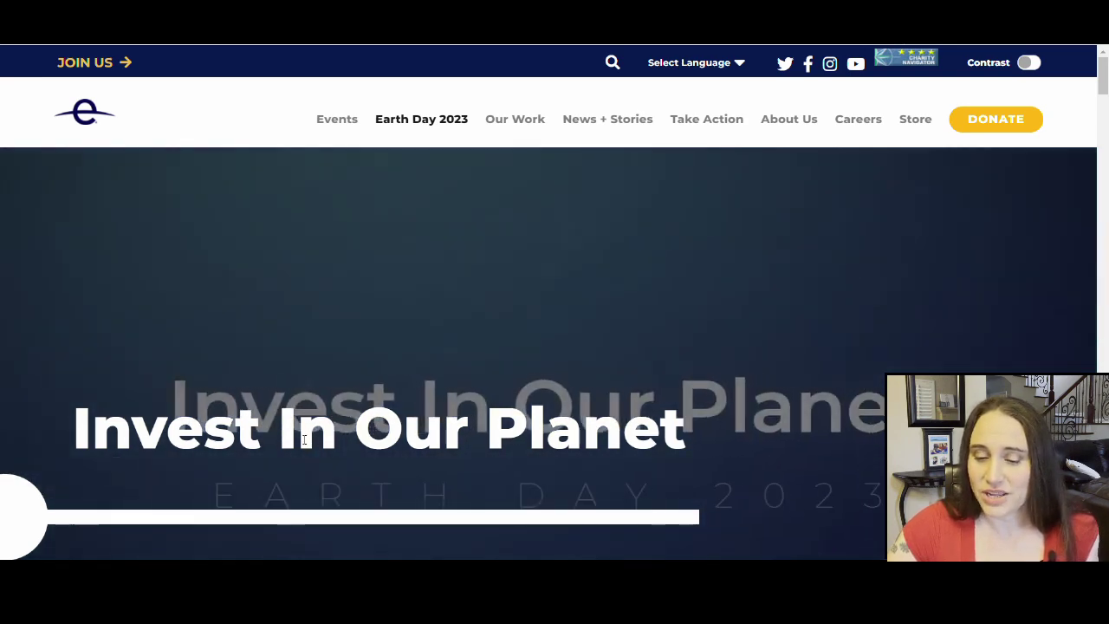
scroll(373, 196, down, 3)
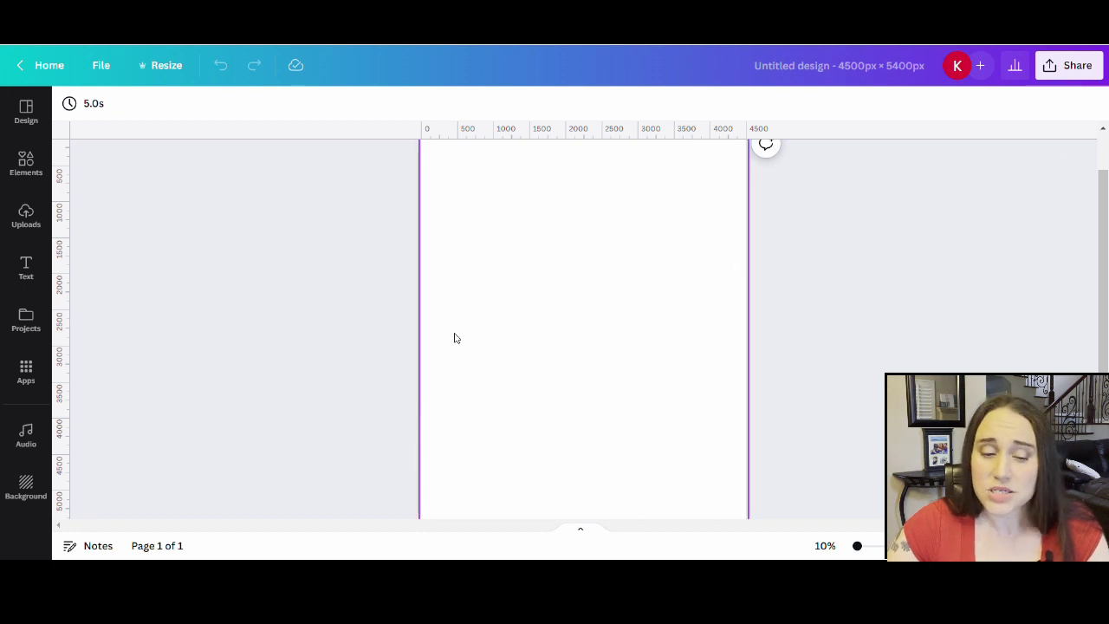
Set the blank page's background colour to black
click(520, 297)
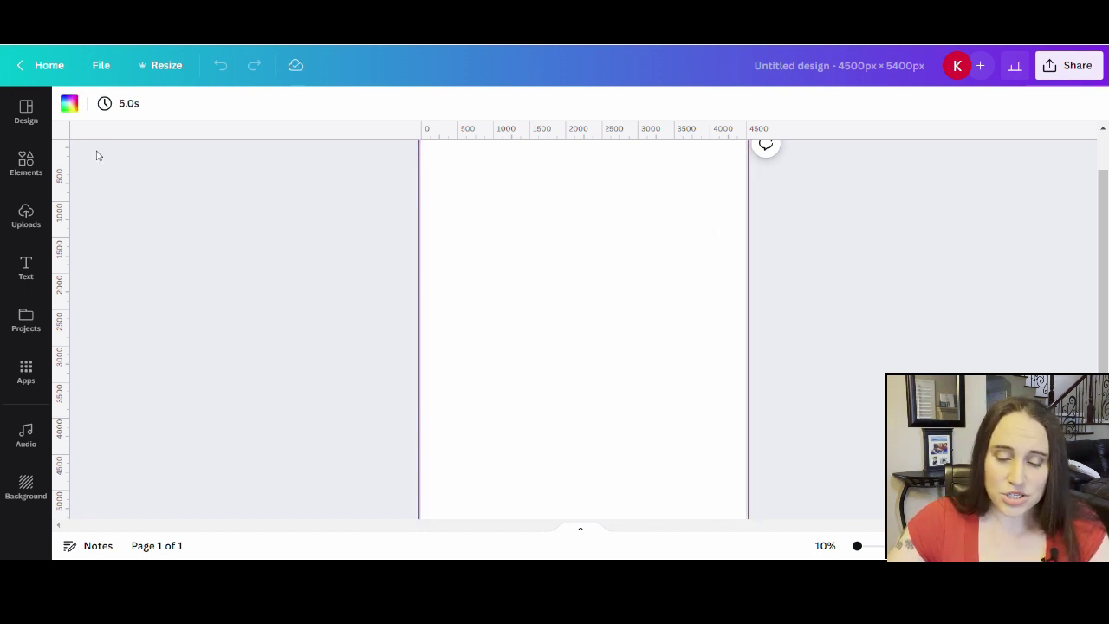
click(69, 103)
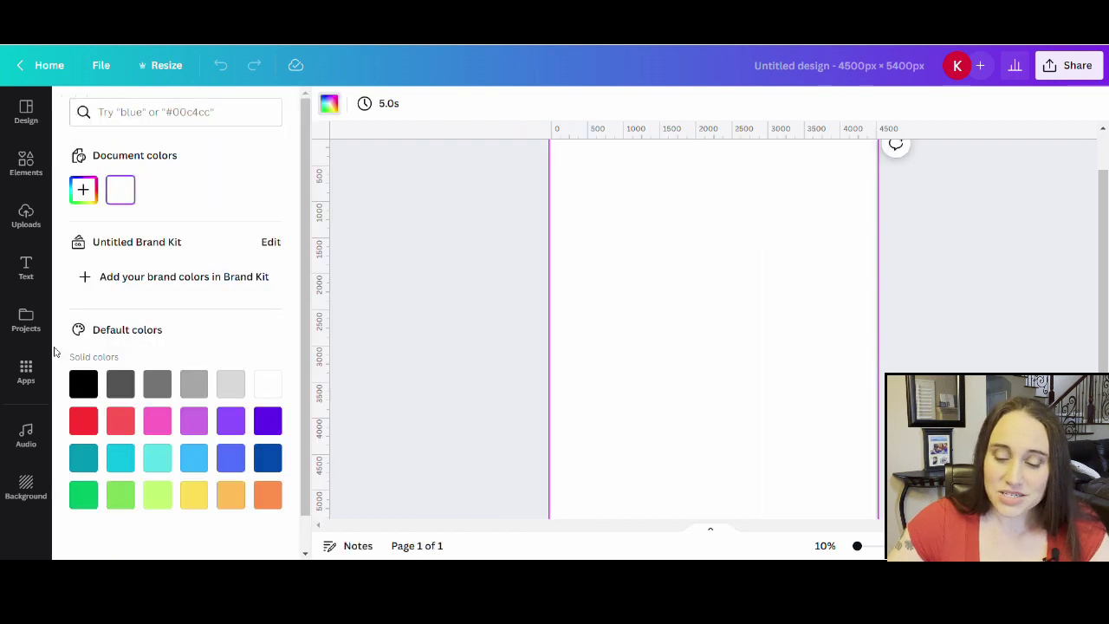
click(84, 384)
click(485, 286)
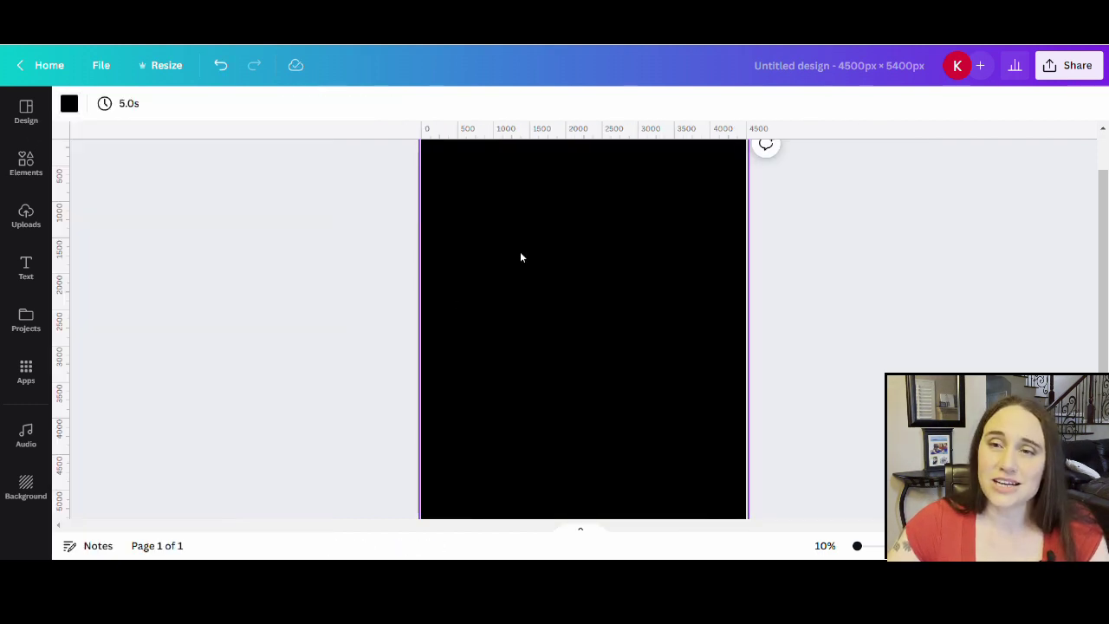
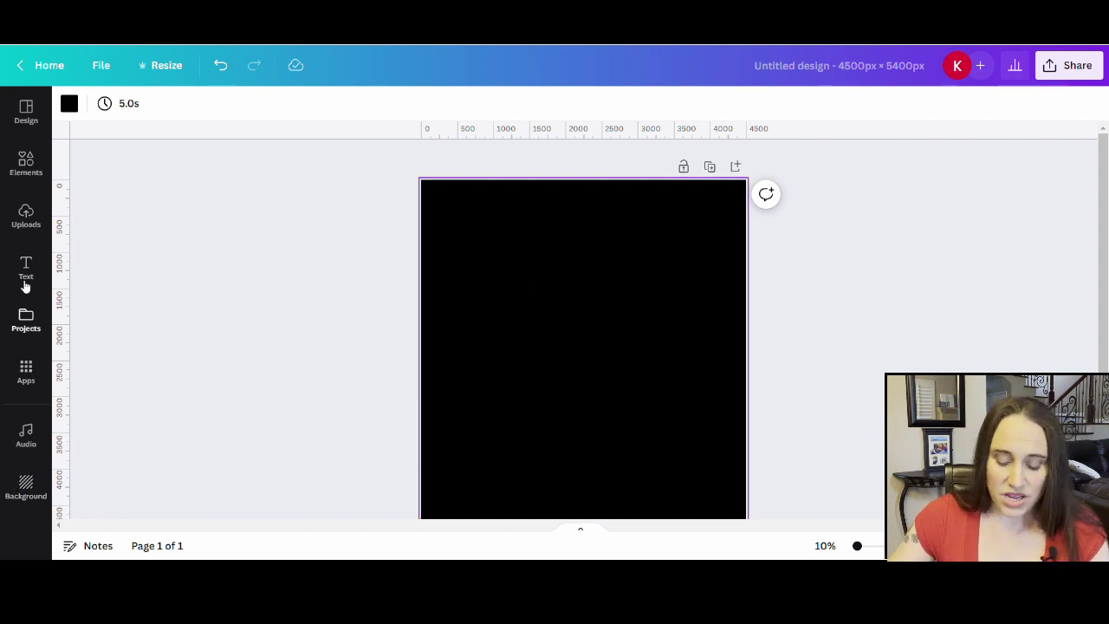
Search the elements for "bear" graphics and add the solid walking bear silhouette to the page
click(32, 174)
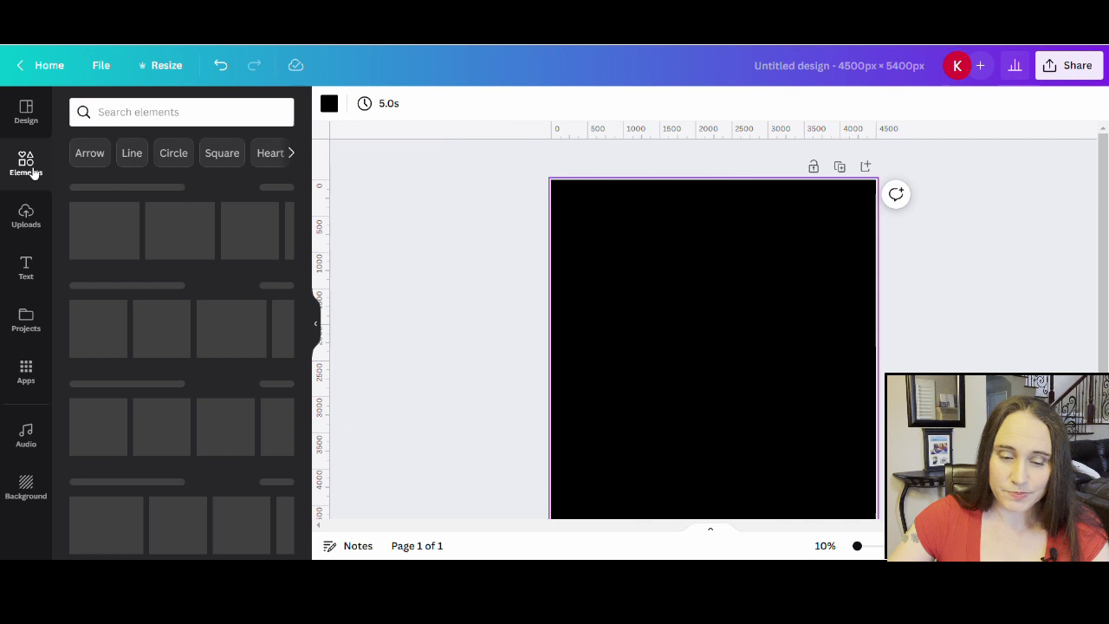
click(127, 120)
text(bear)
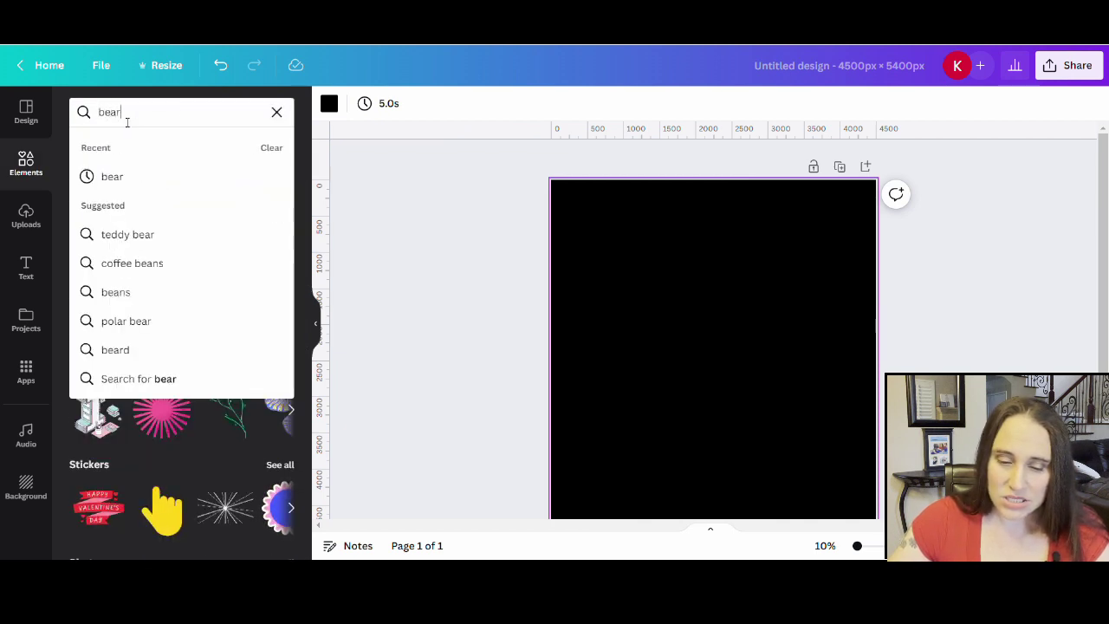
key(Return)
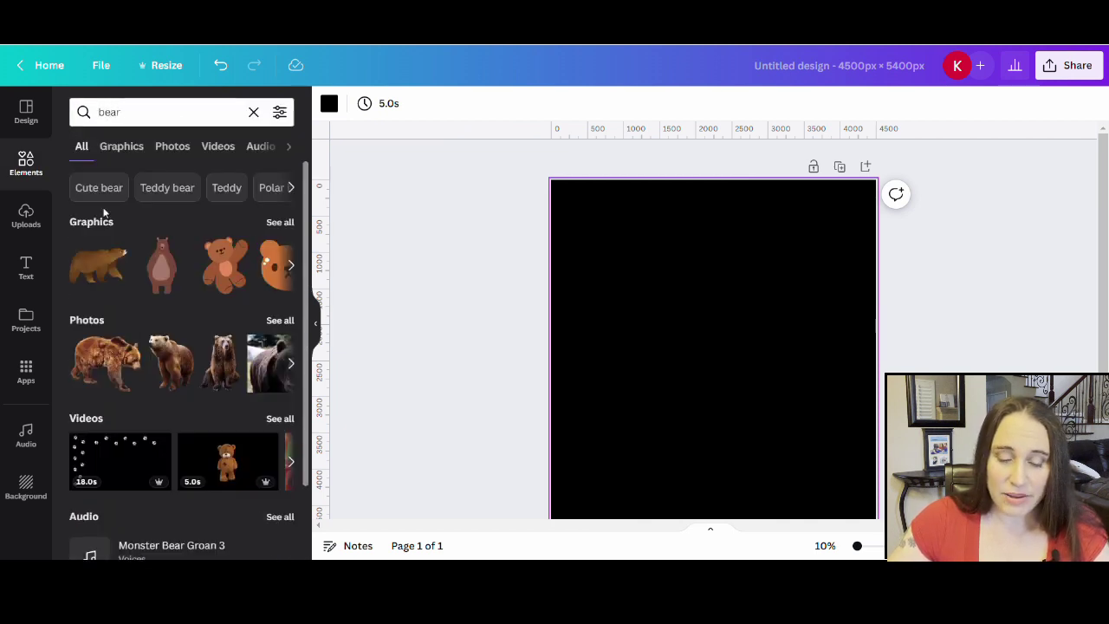
click(279, 222)
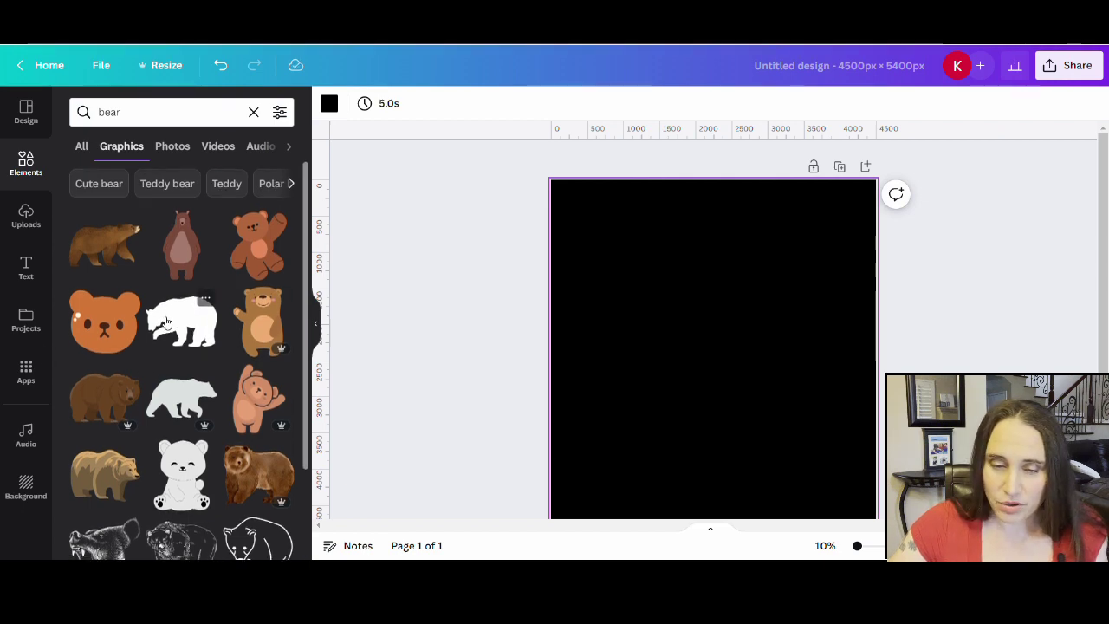
scroll(166, 338, down, 1)
click(187, 326)
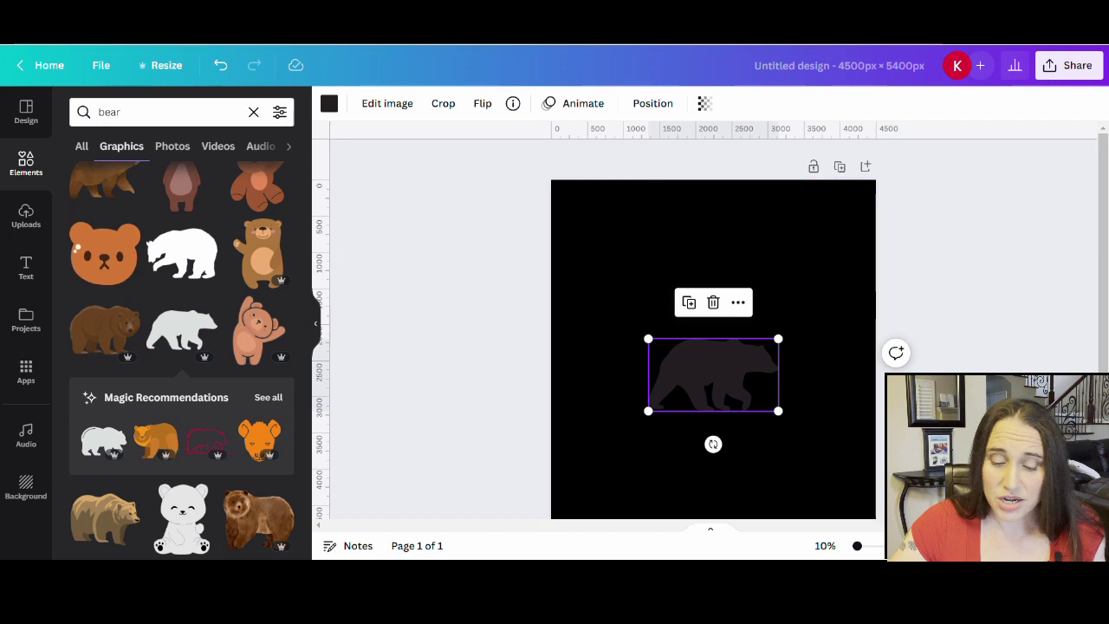
Recolour the bear silhouette white
click(329, 103)
click(268, 384)
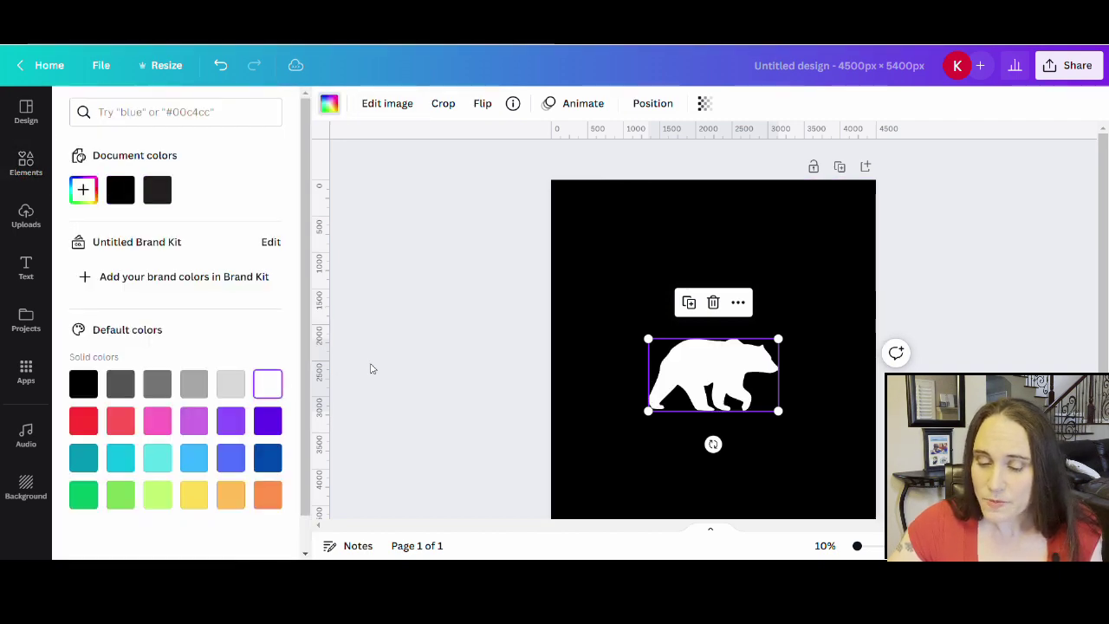
key(Escape)
Enlarge the white bear to most of the page width and centre it horizontally in the upper half
drag(782, 347, 884, 282)
drag(745, 342, 693, 315)
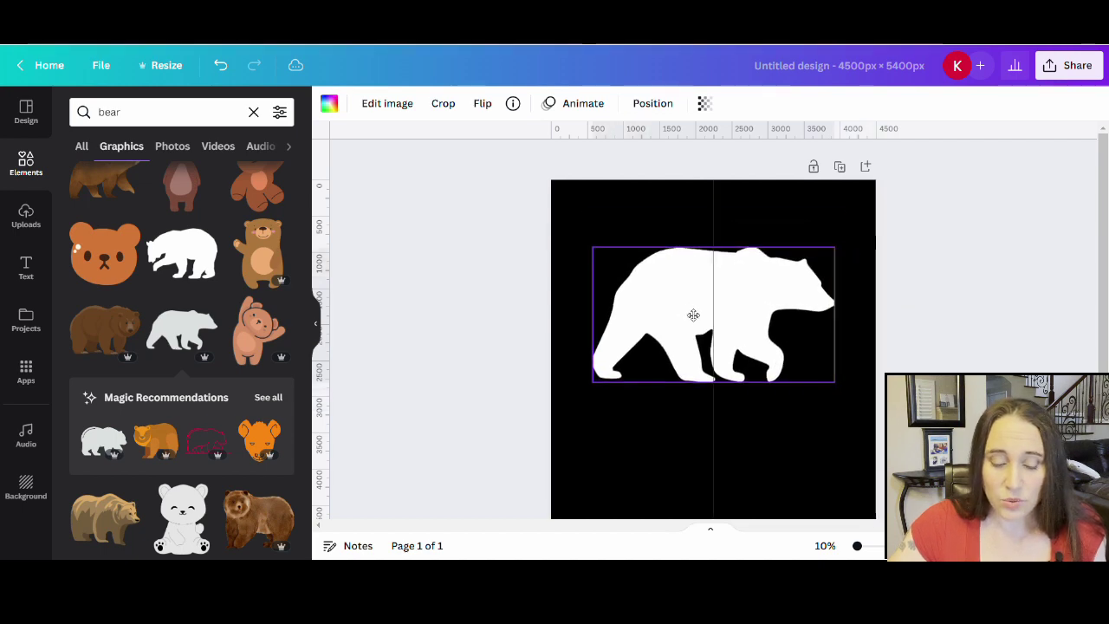
click(661, 416)
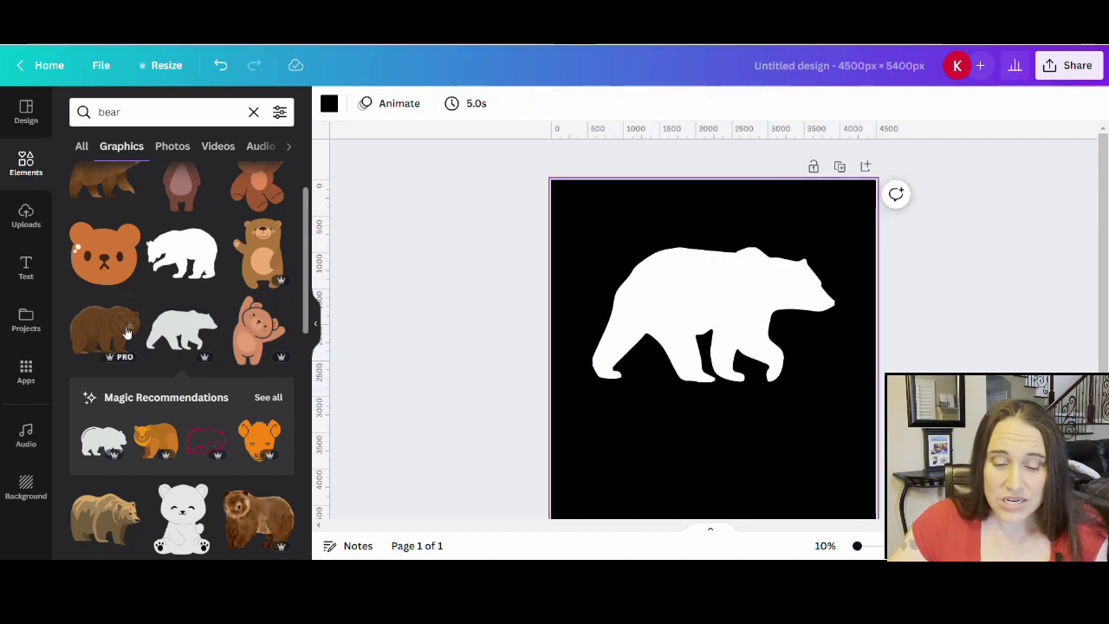
Add a second solid walking bear silhouette from further down the bear graphics results and recolour it white
scroll(156, 329, down, 3)
scroll(155, 330, down, 4)
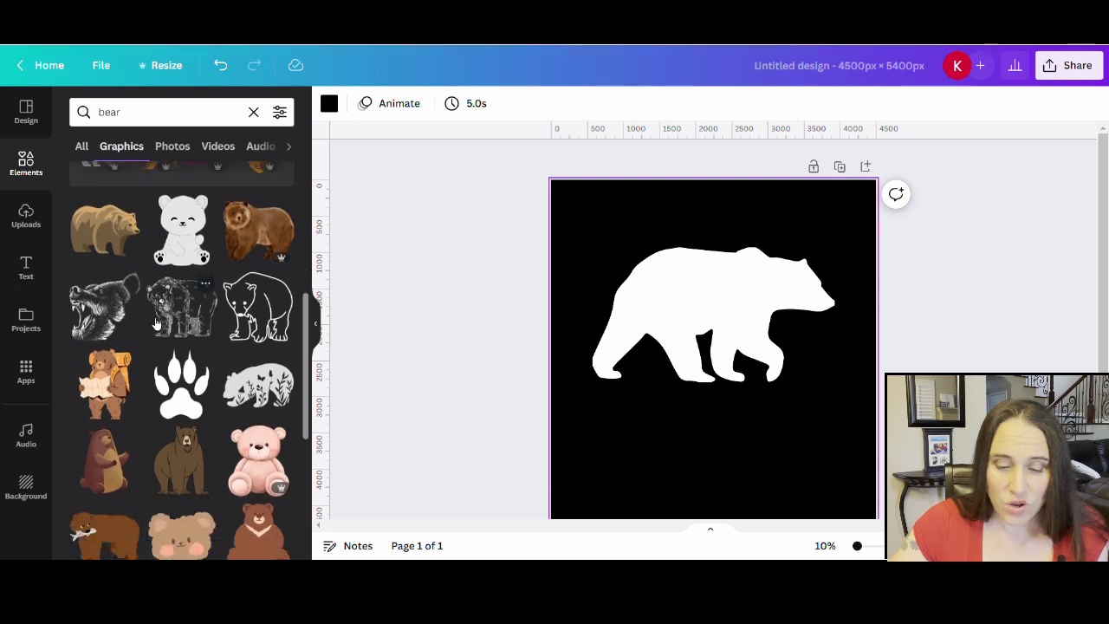
scroll(219, 334, down, 4)
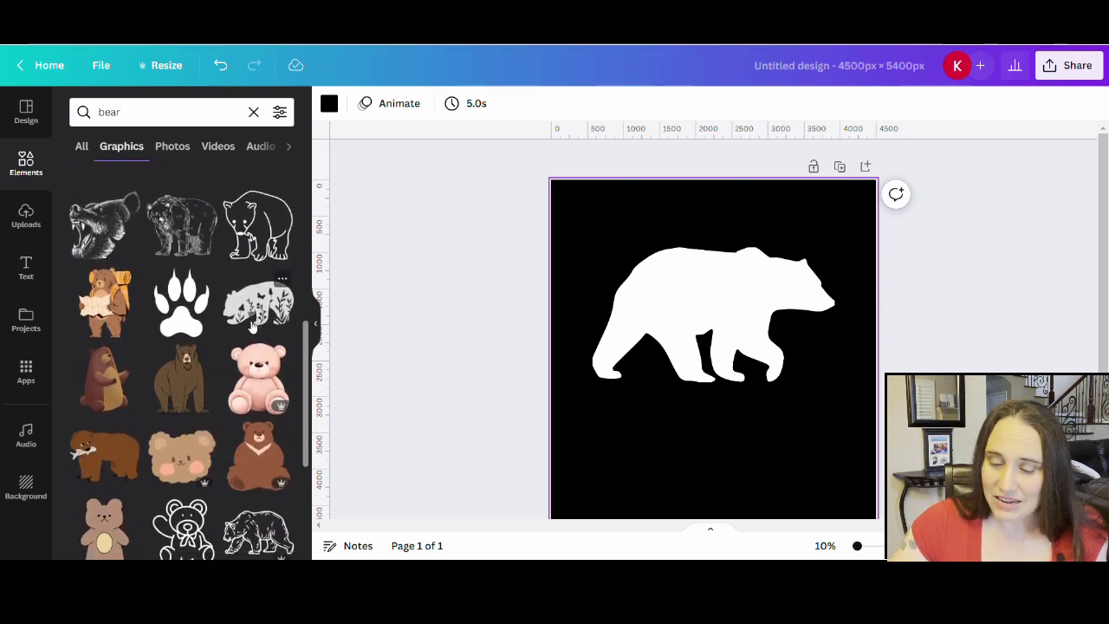
scroll(268, 384, down, 2)
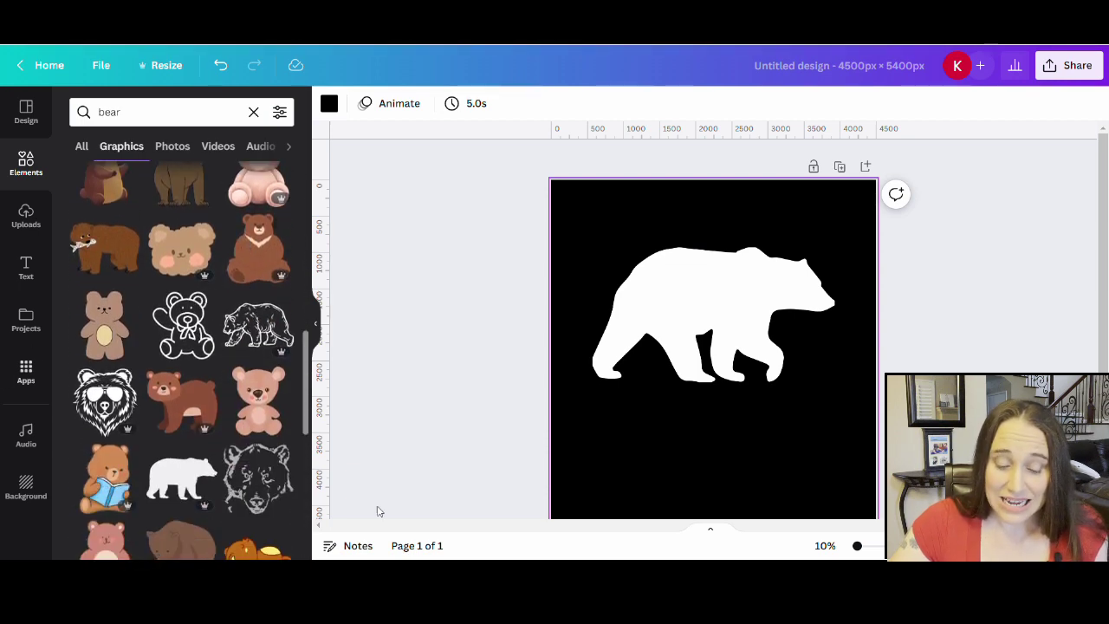
scroll(725, 295, down, 2)
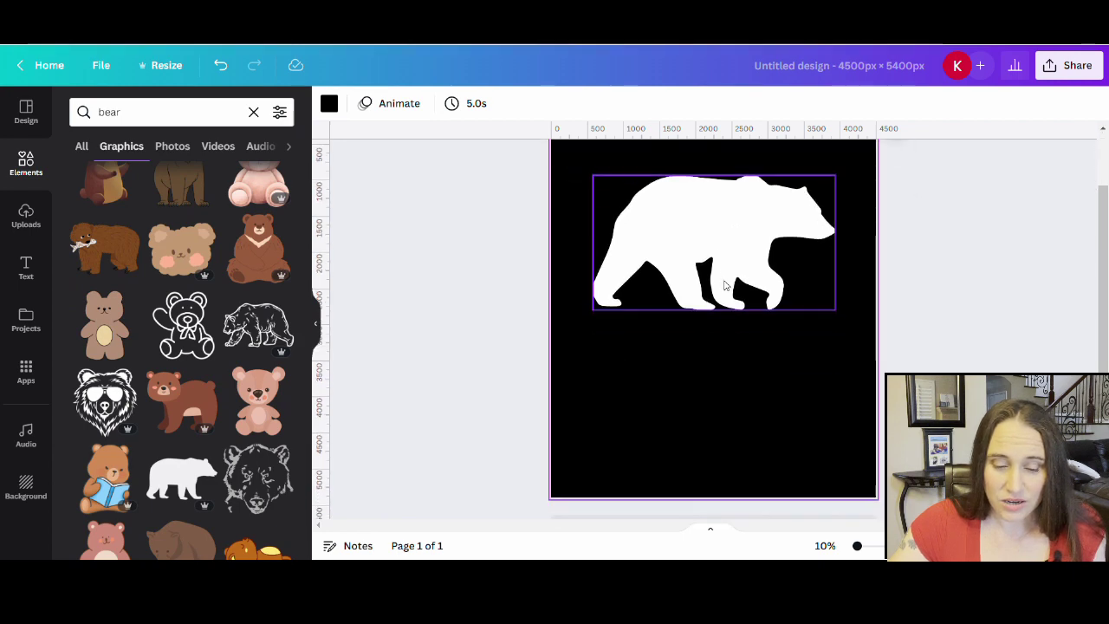
scroll(196, 346, down, 7)
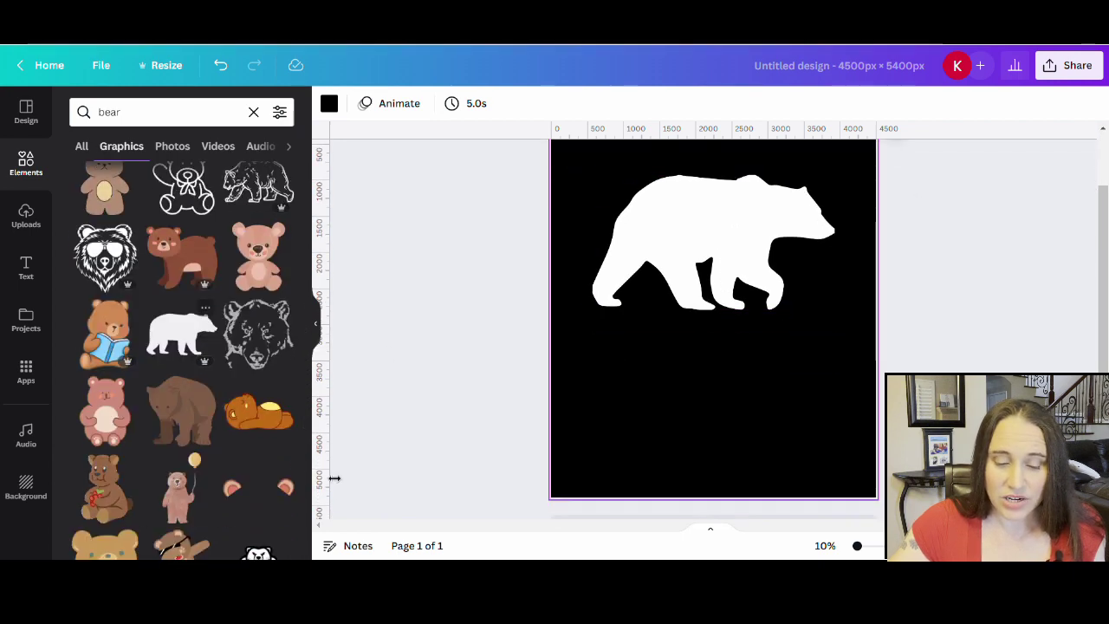
scroll(195, 346, up, 2)
scroll(190, 335, down, 6)
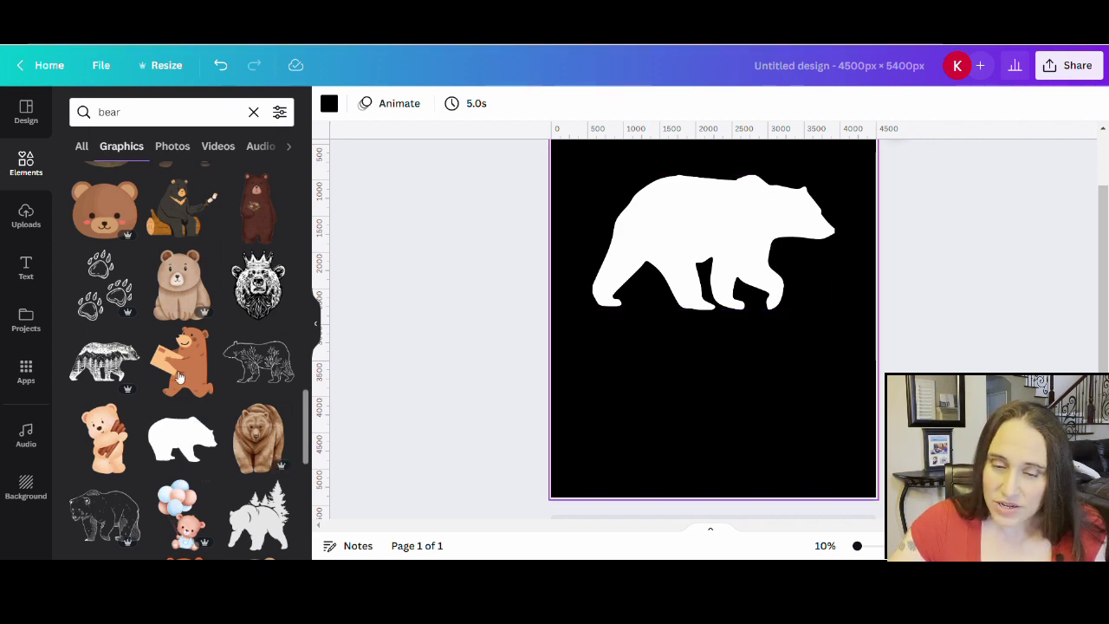
click(182, 440)
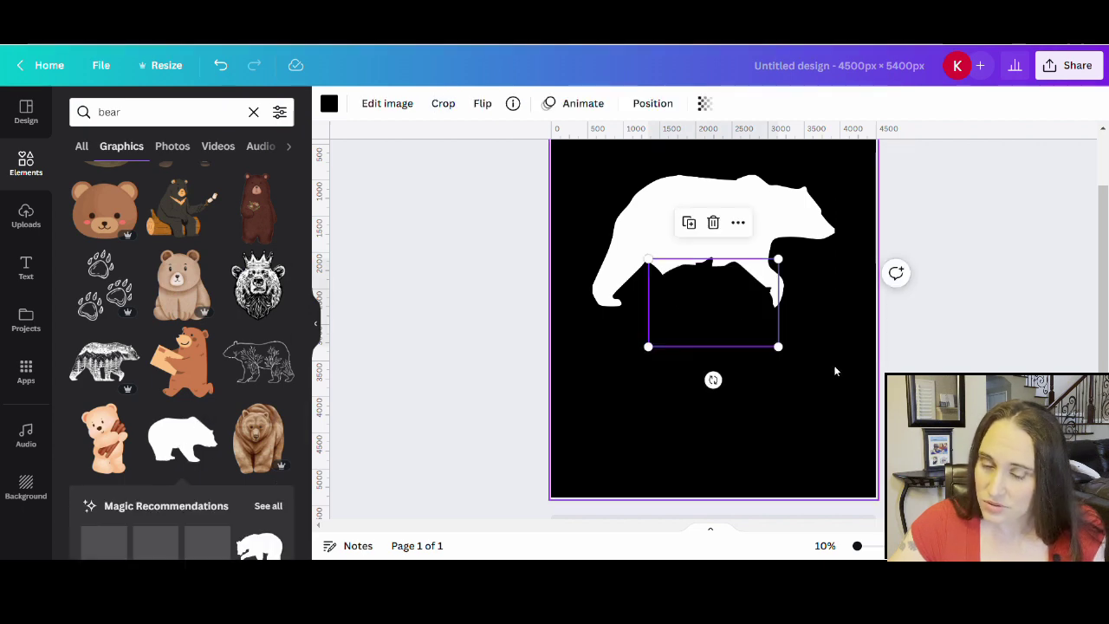
click(330, 105)
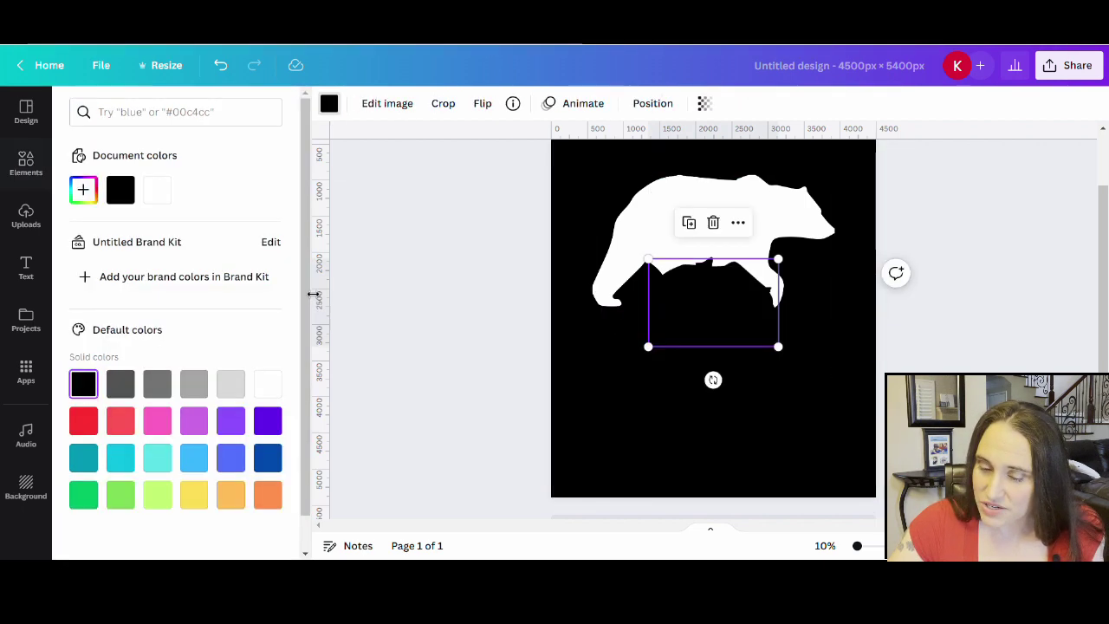
click(275, 385)
Shrink the second bear to cub size and place it in front of the large bear's front paws
drag(722, 309, 778, 322)
drag(713, 371, 780, 341)
drag(811, 307, 820, 303)
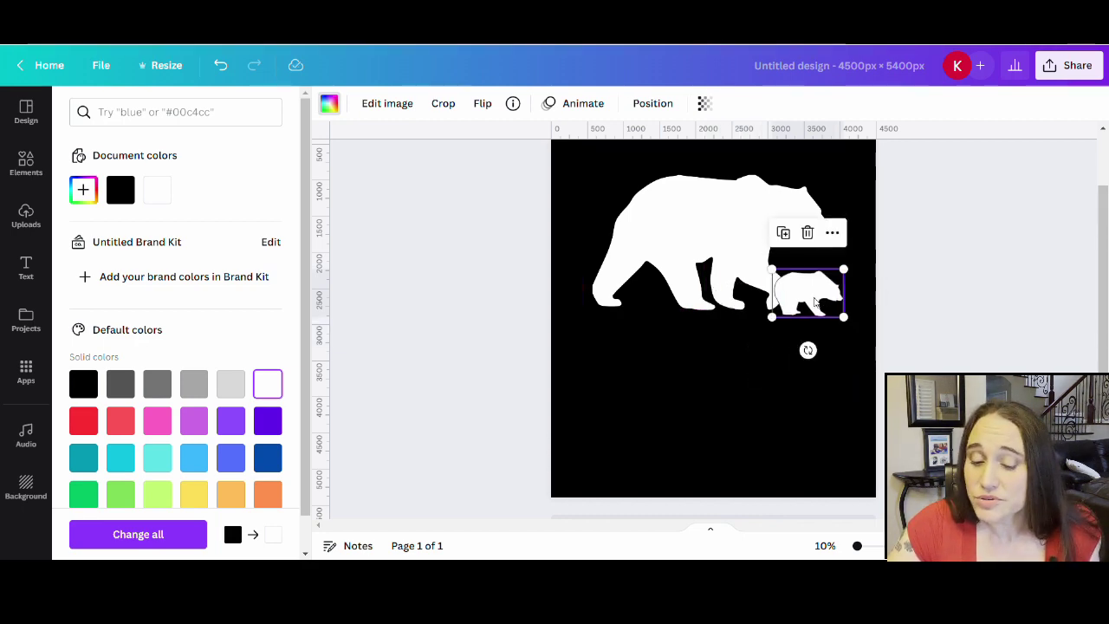
click(760, 439)
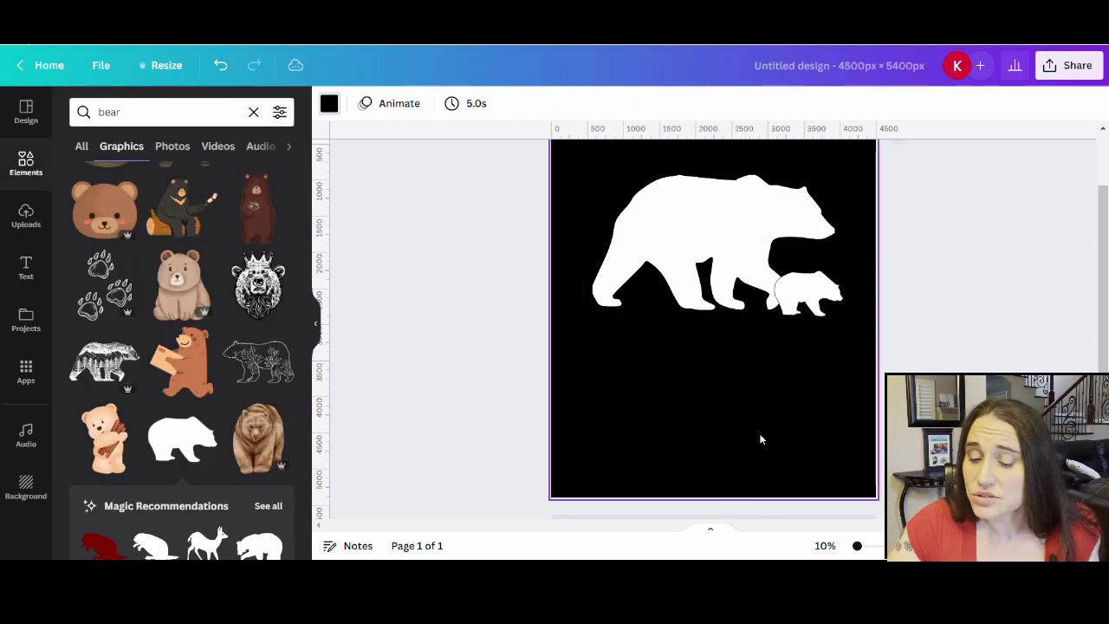
Shift the large bear slightly left, then slightly enlarge the cub and reposition it against the large bear's front paw
drag(685, 237, 671, 238)
click(849, 282)
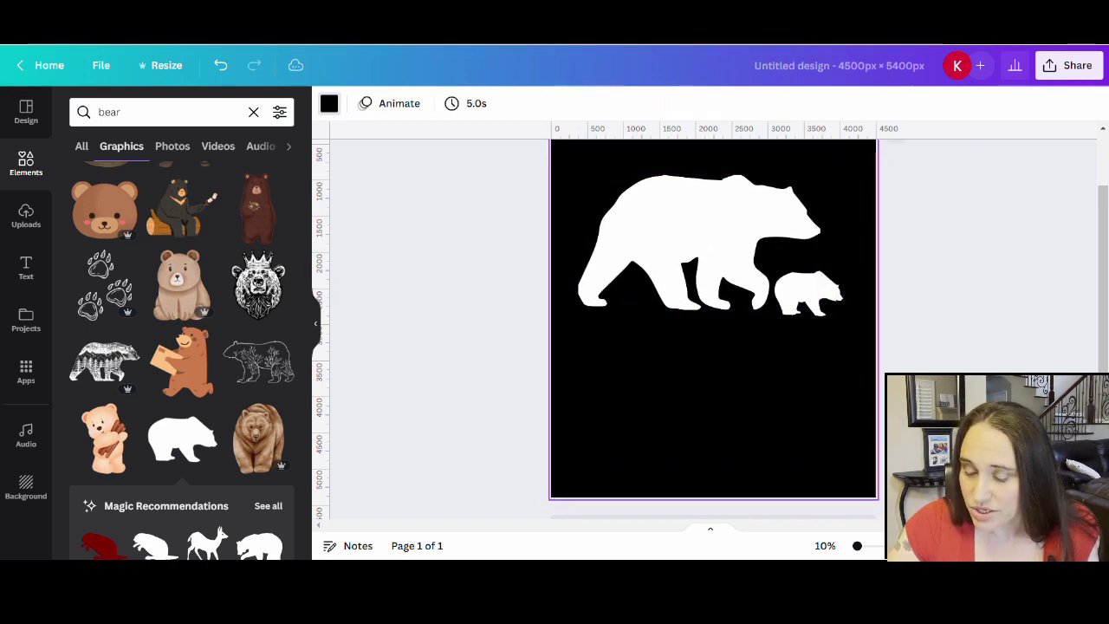
drag(817, 314, 807, 309)
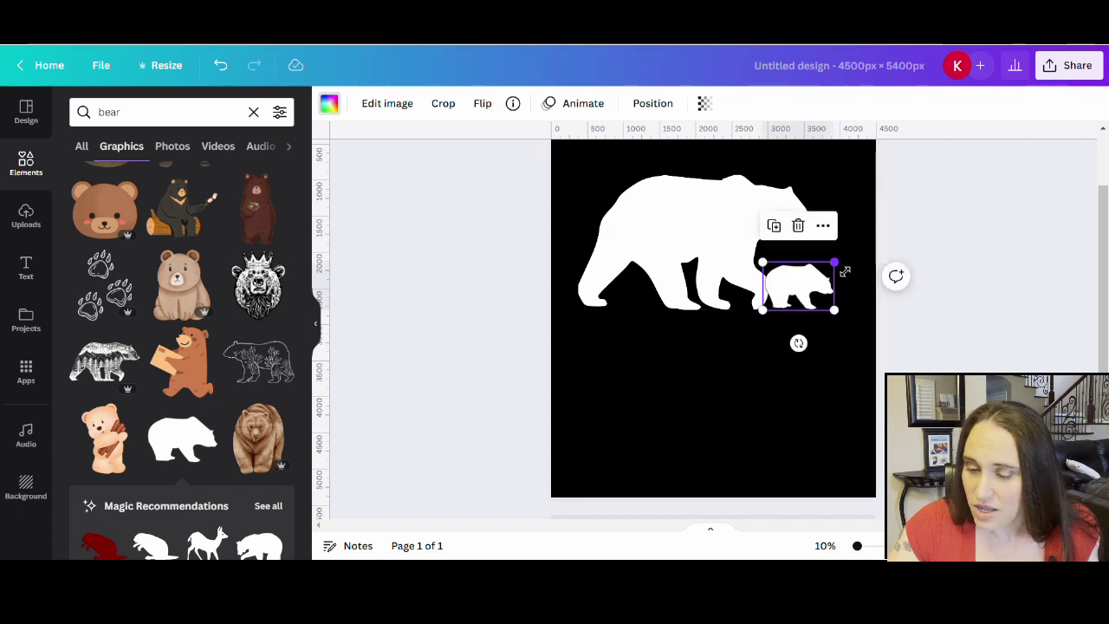
drag(843, 263, 849, 256)
drag(802, 286, 802, 291)
click(837, 423)
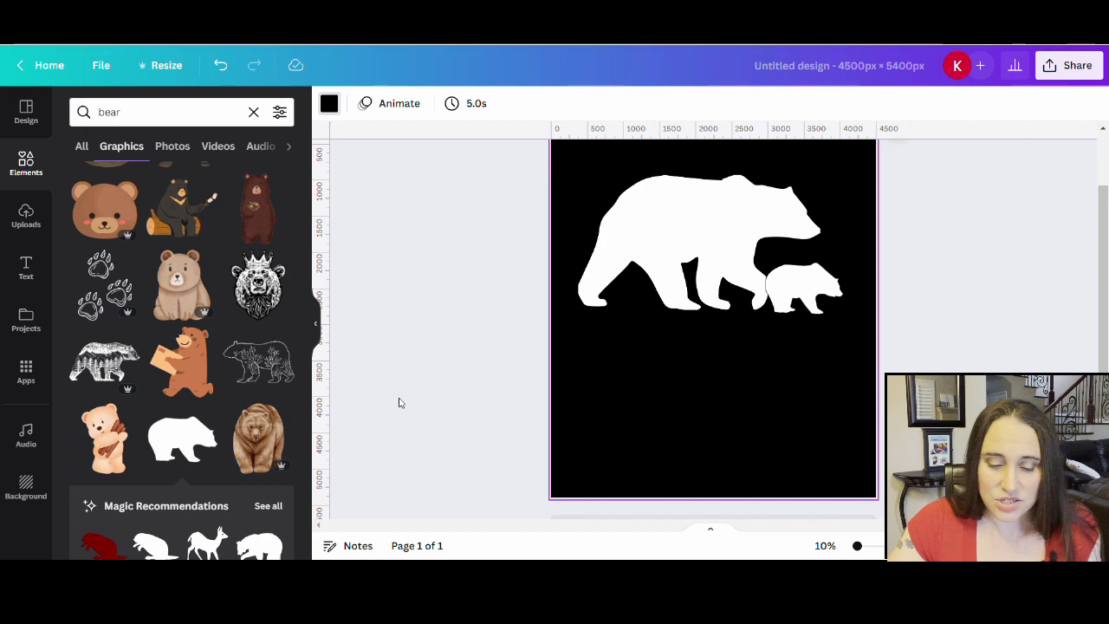
scroll(186, 312, down, 3)
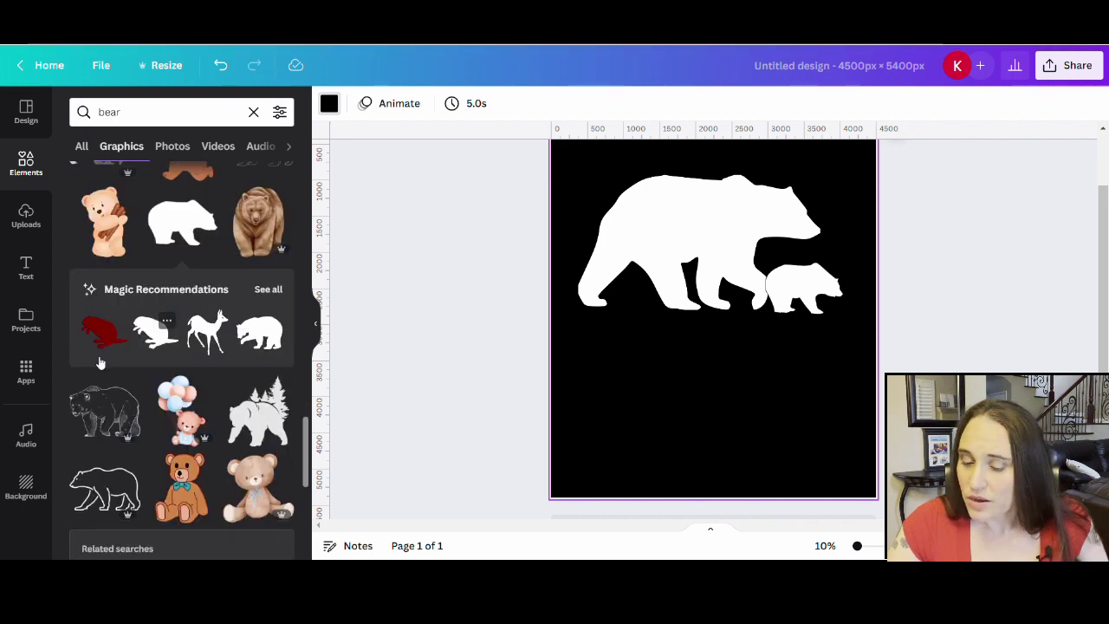
scroll(165, 353, down, 5)
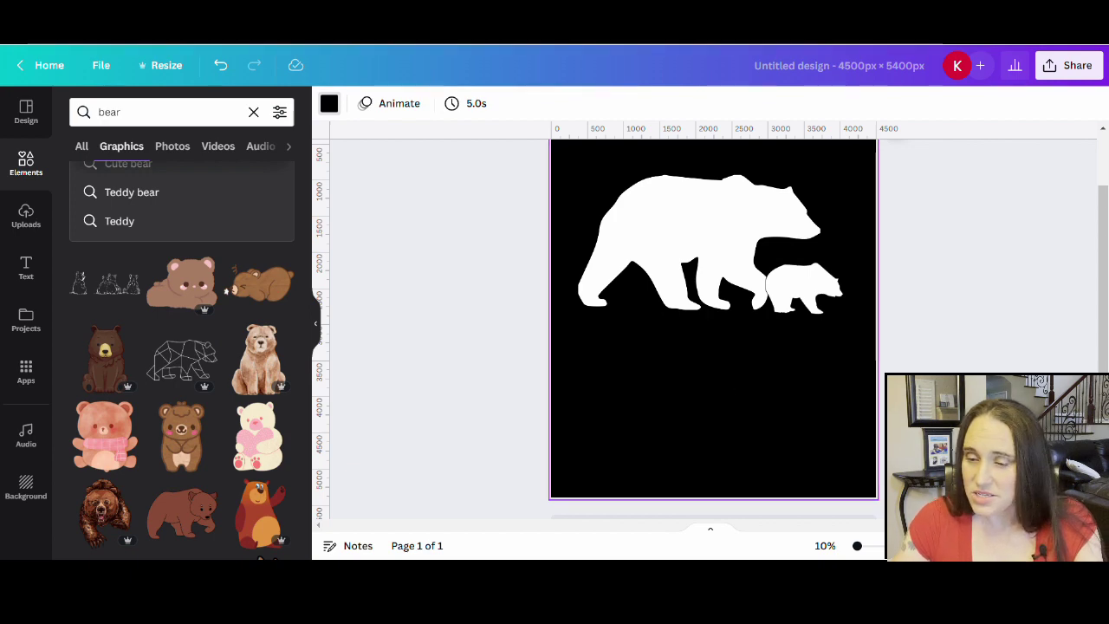
Rename the design "bear frame"
click(849, 78)
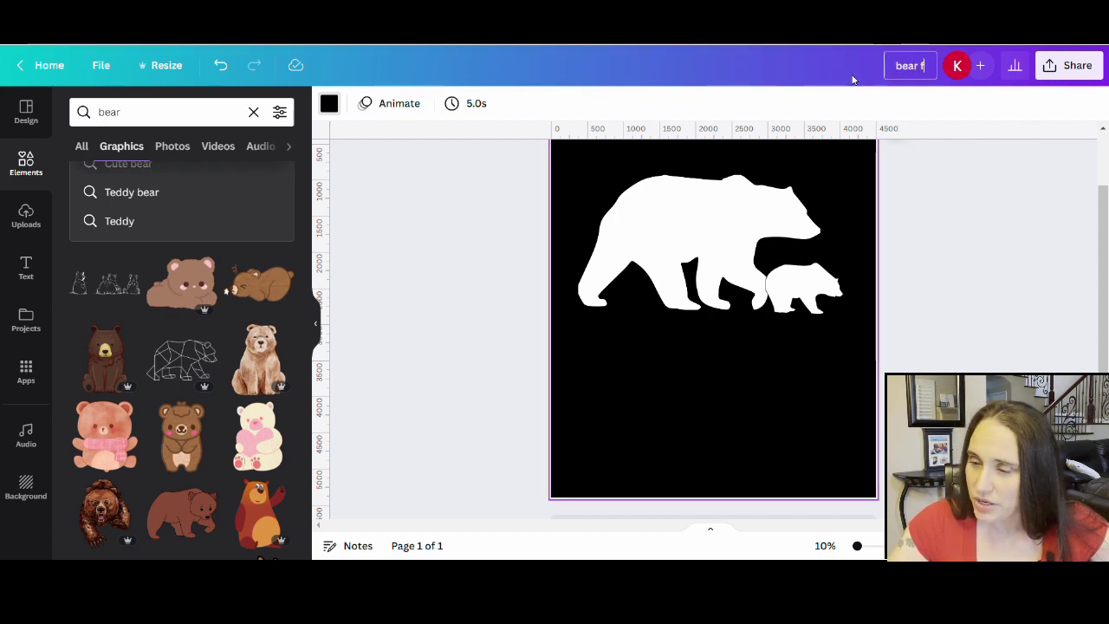
text(bear frame)
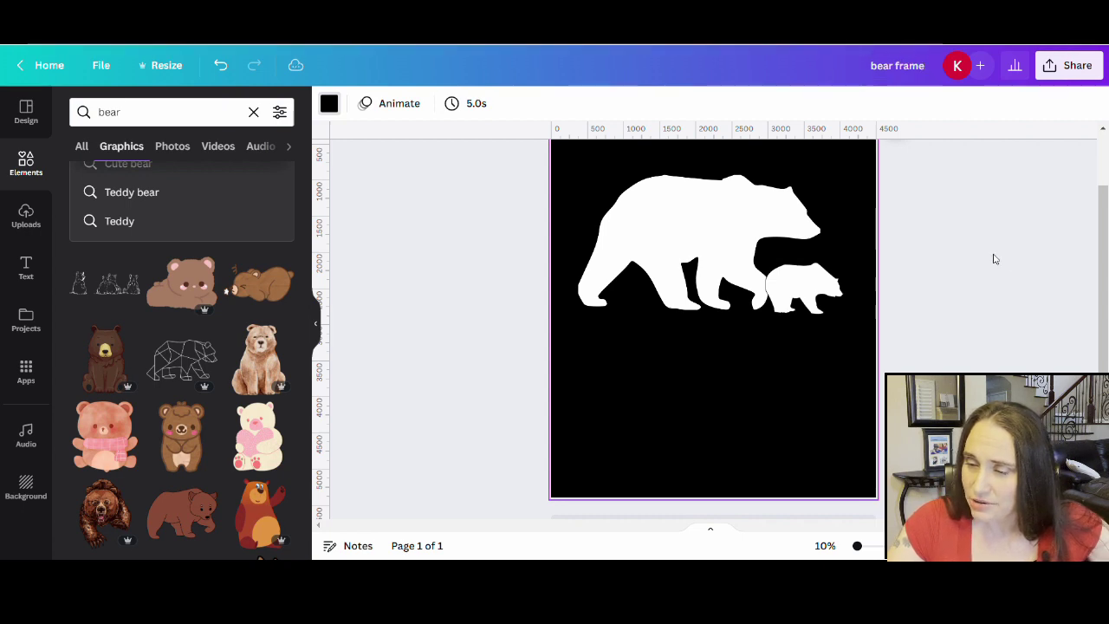
click(968, 247)
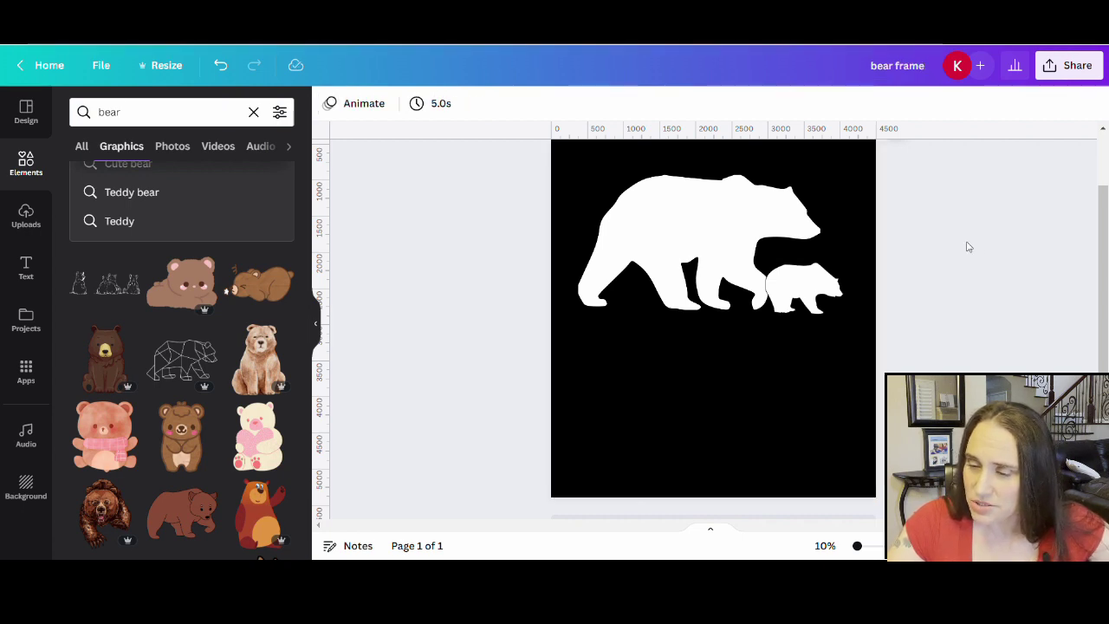
Download the design as a 4,500 × 5,400 px PNG with a transparent background
click(1067, 77)
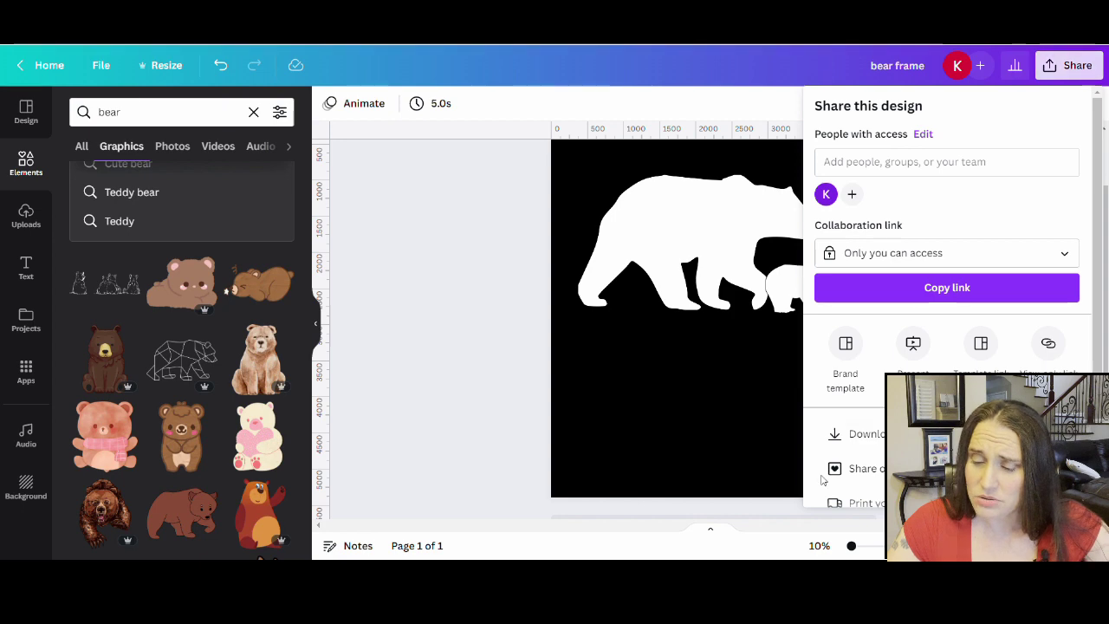
click(862, 433)
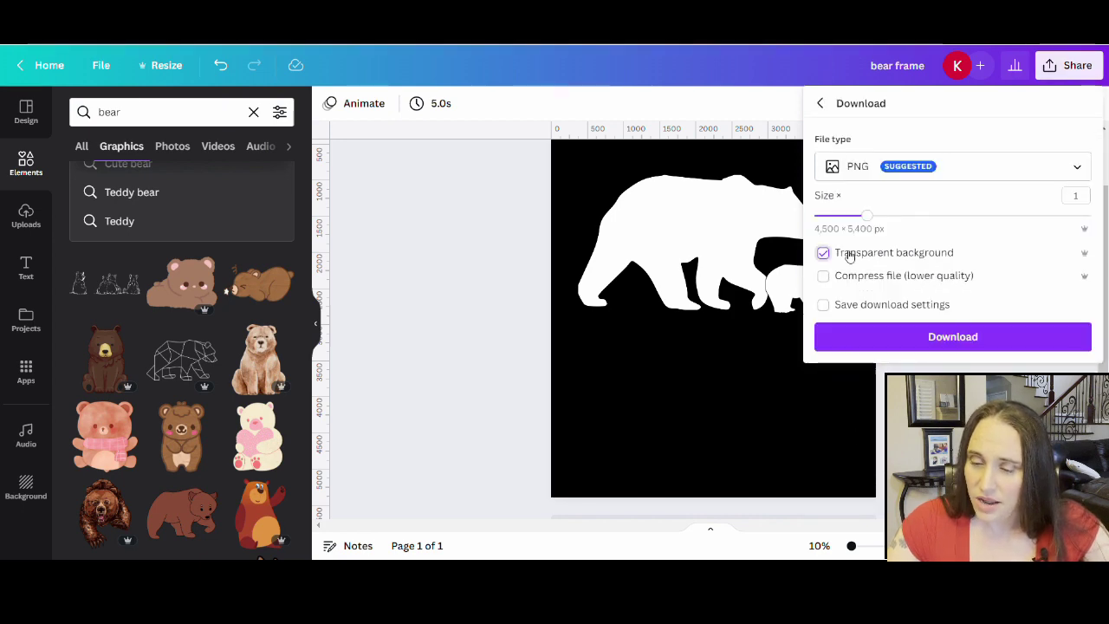
click(886, 336)
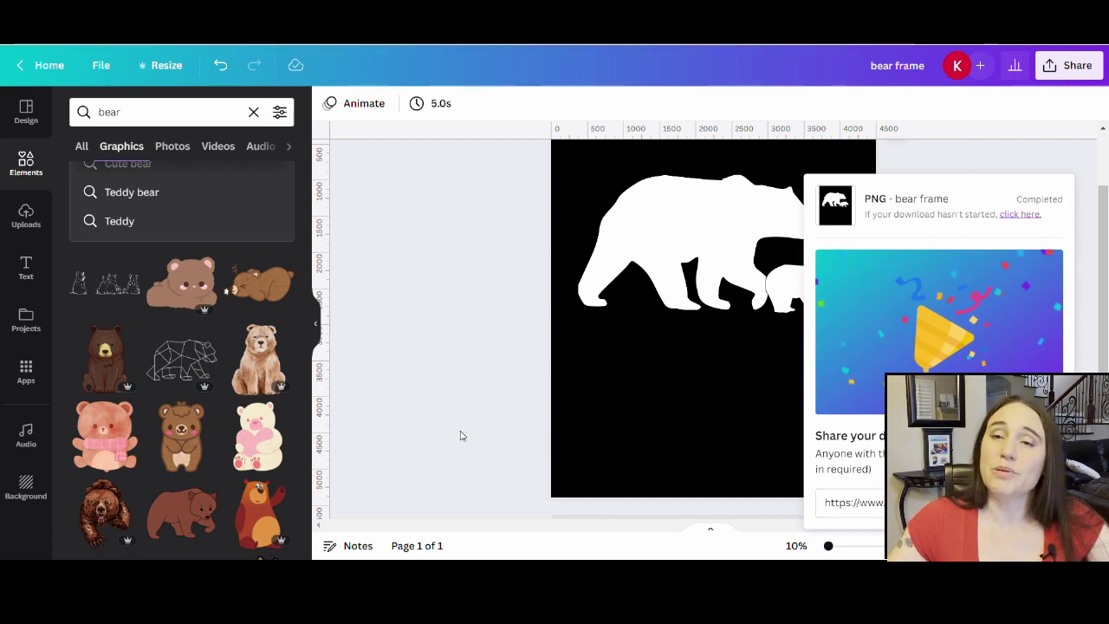
click(569, 441)
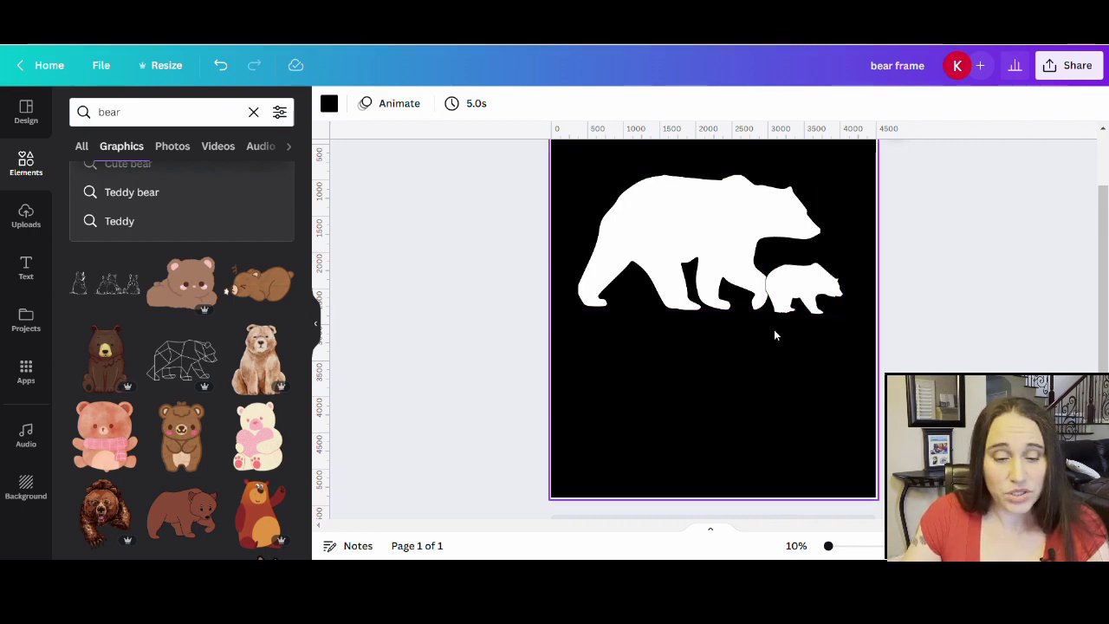
Search the elements library for "forest" and limit the results to photos
click(137, 115)
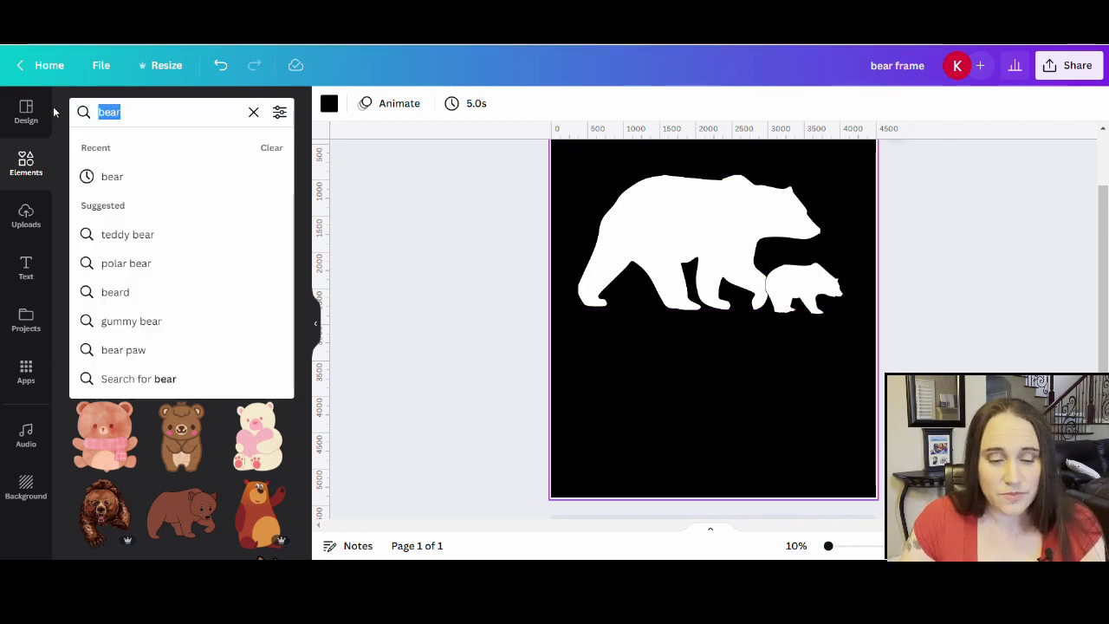
text(for)
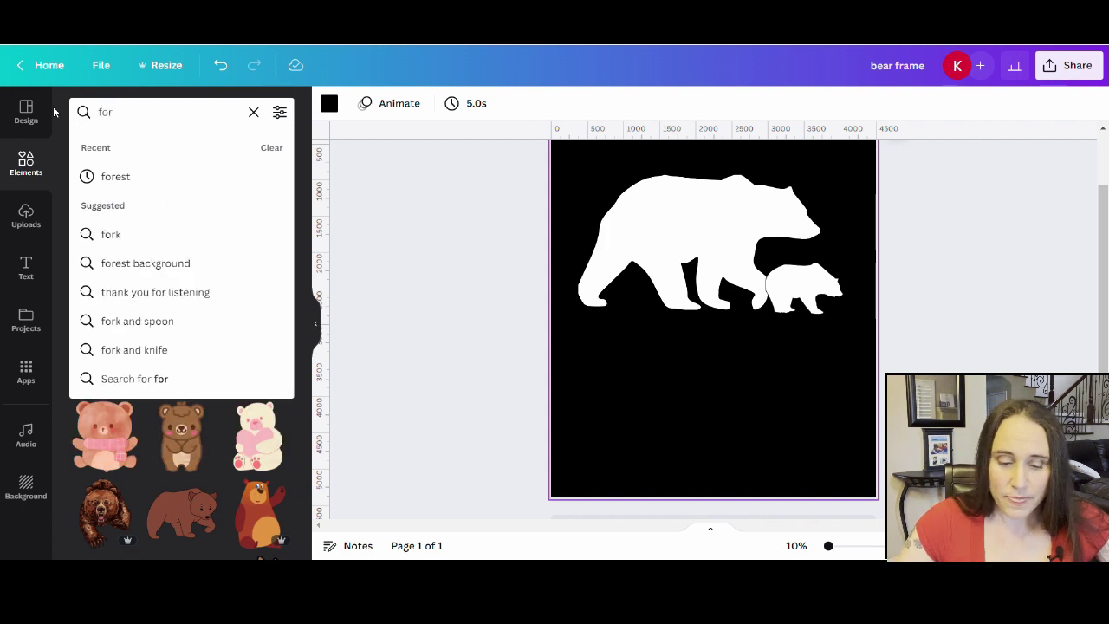
text(est)
key(Return)
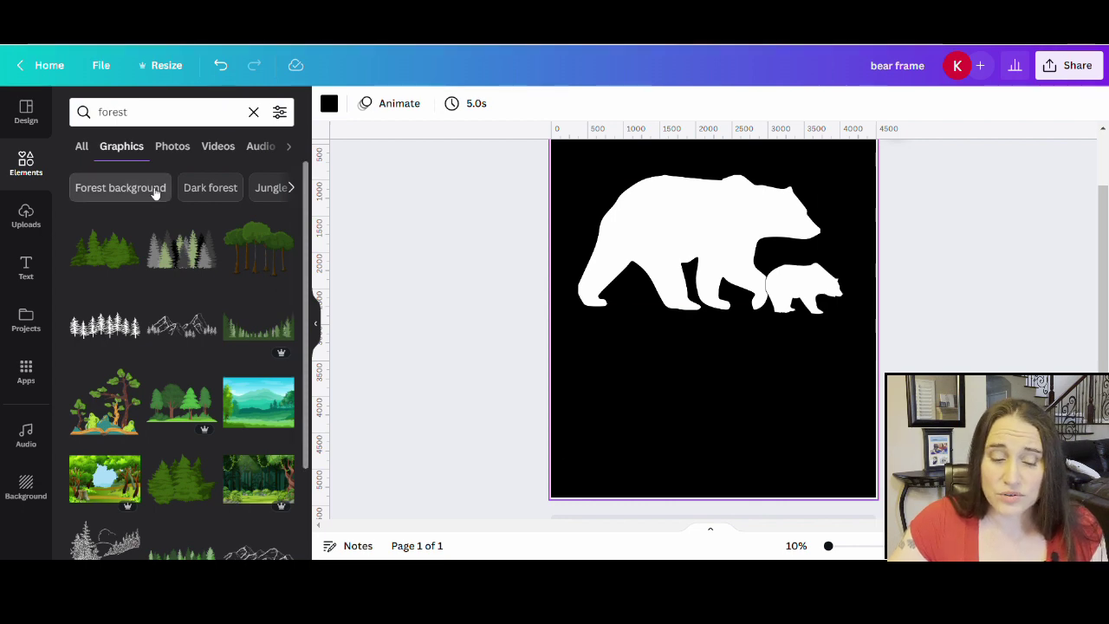
click(178, 153)
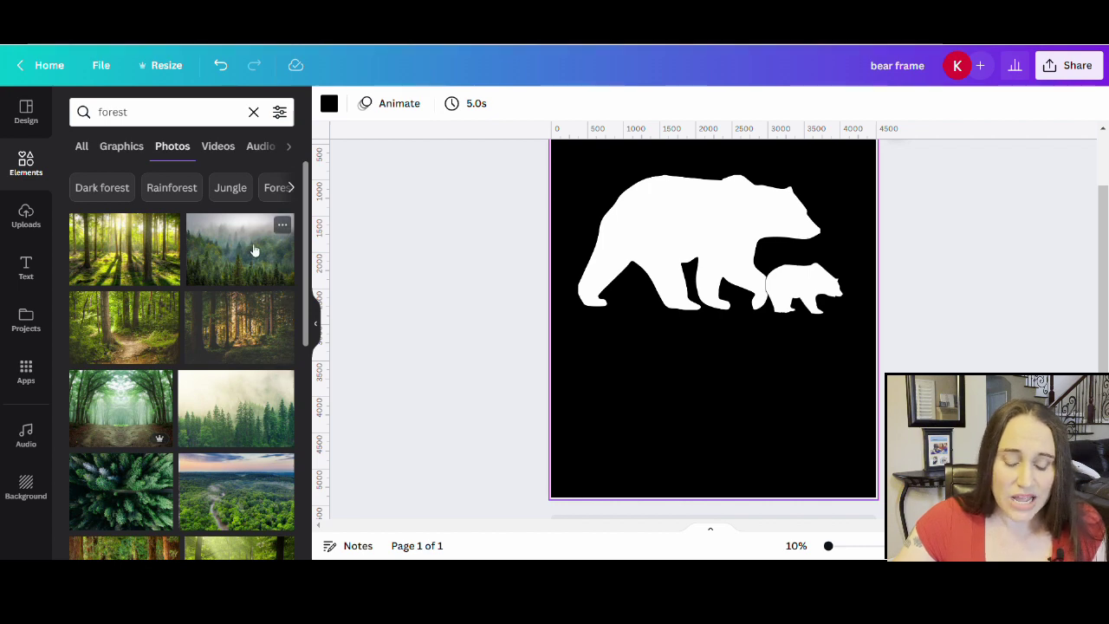
Browse the forest photos for one suitable to fill the bear silhouettes
scroll(254, 250, down, 5)
scroll(216, 321, down, 2)
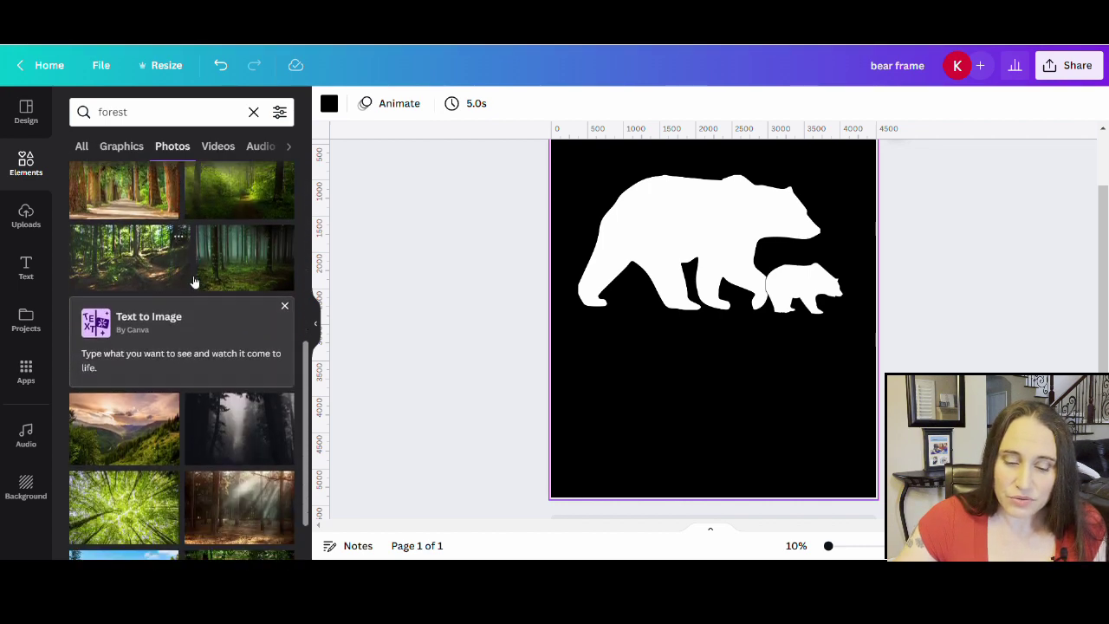
scroll(195, 281, down, 5)
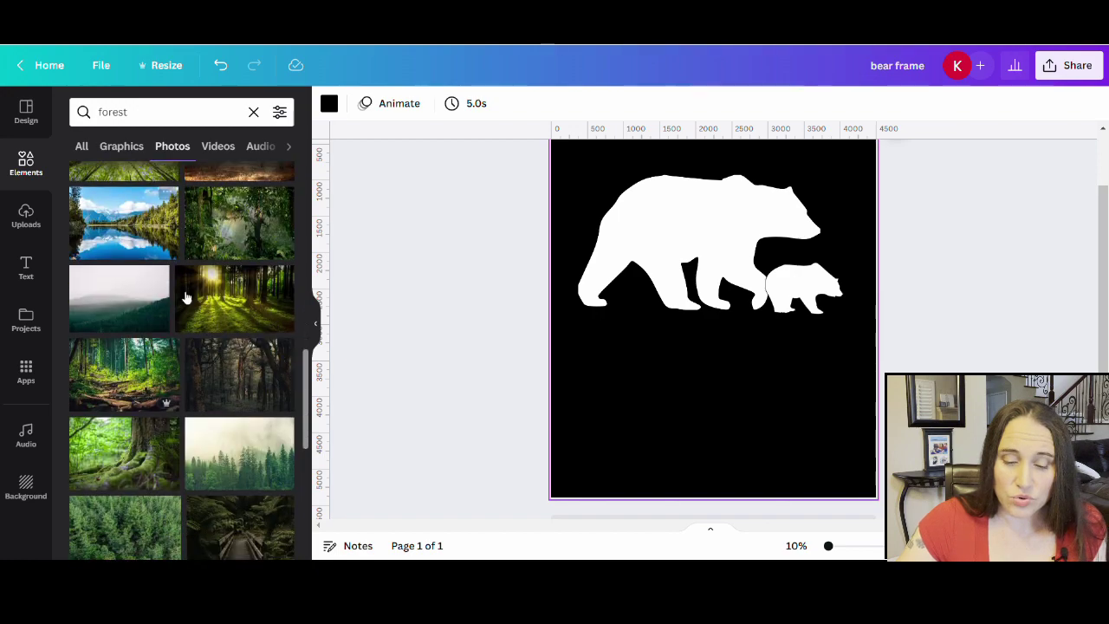
scroll(177, 407, down, 3)
scroll(174, 459, down, 3)
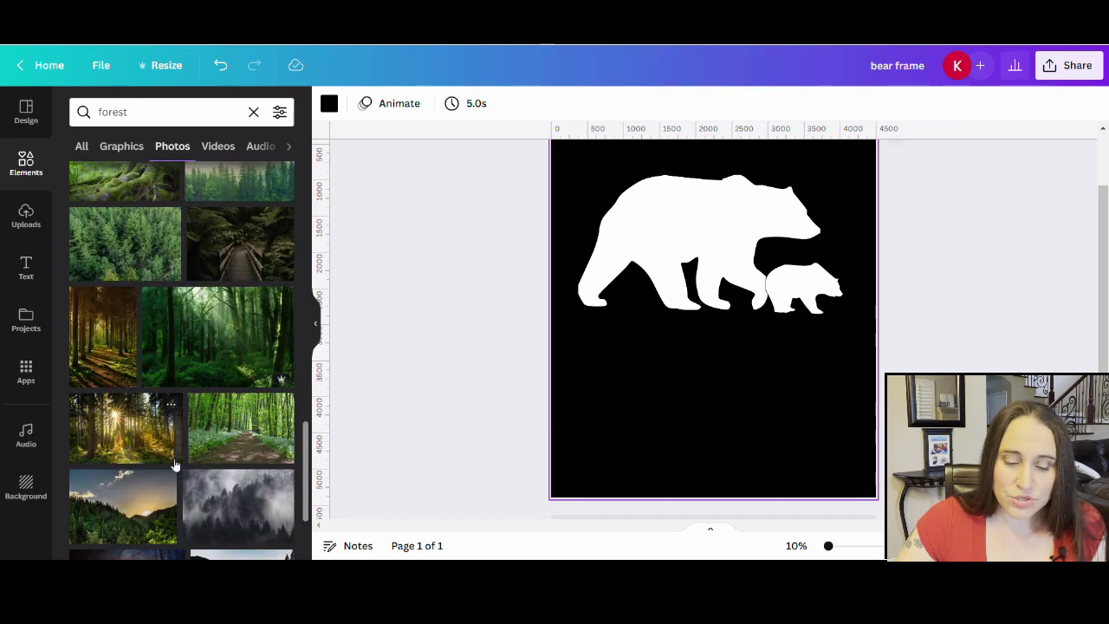
scroll(147, 424, down, 2)
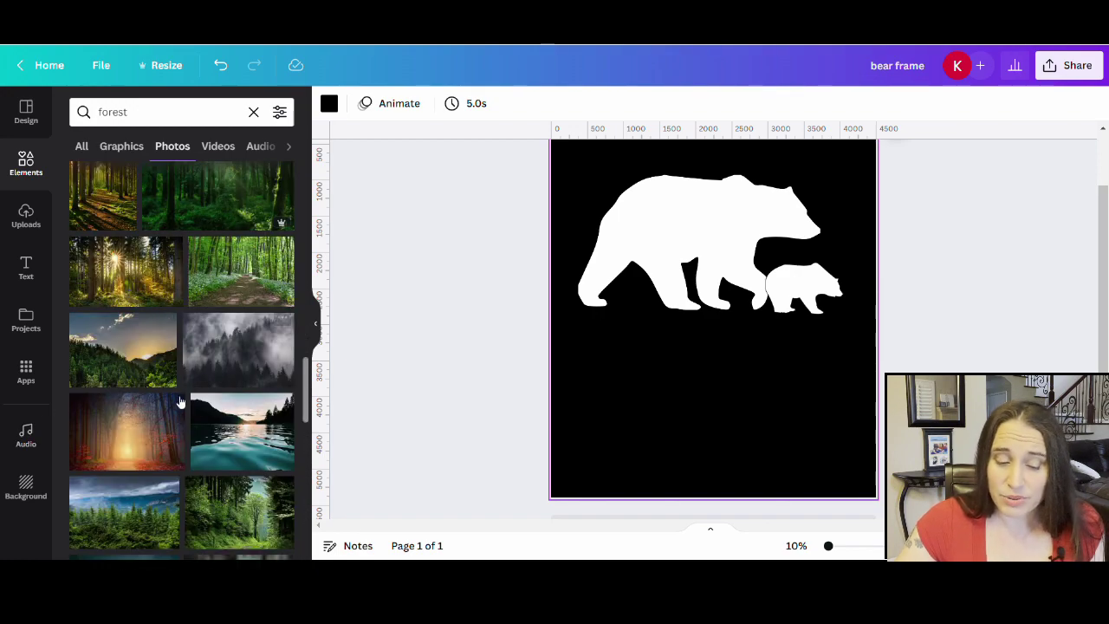
scroll(179, 402, down, 2)
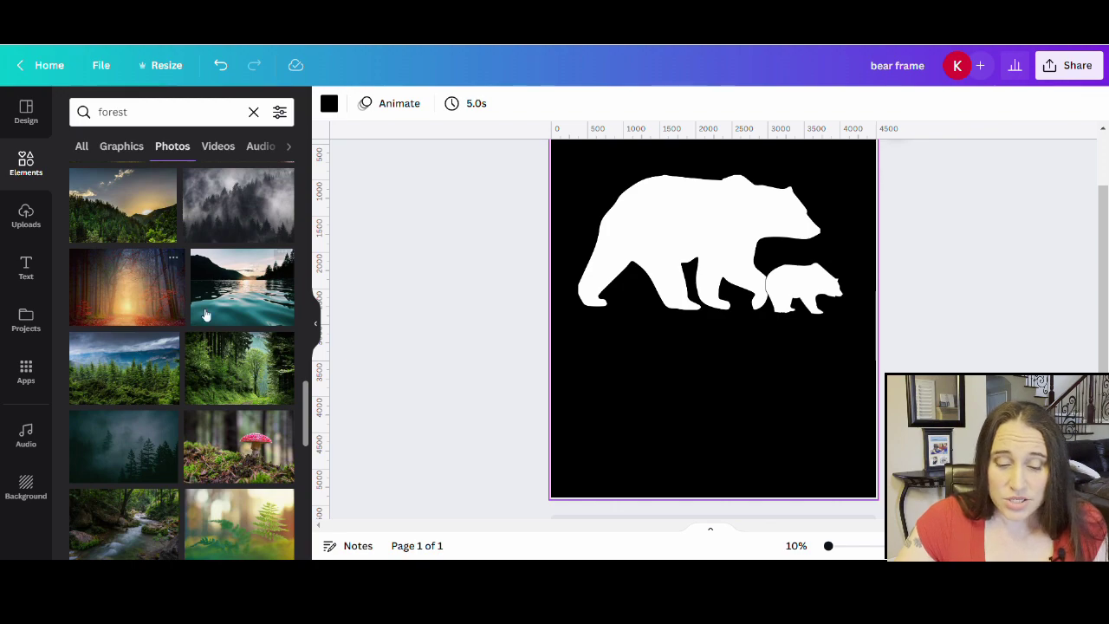
scroll(206, 314, down, 5)
scroll(173, 407, down, 3)
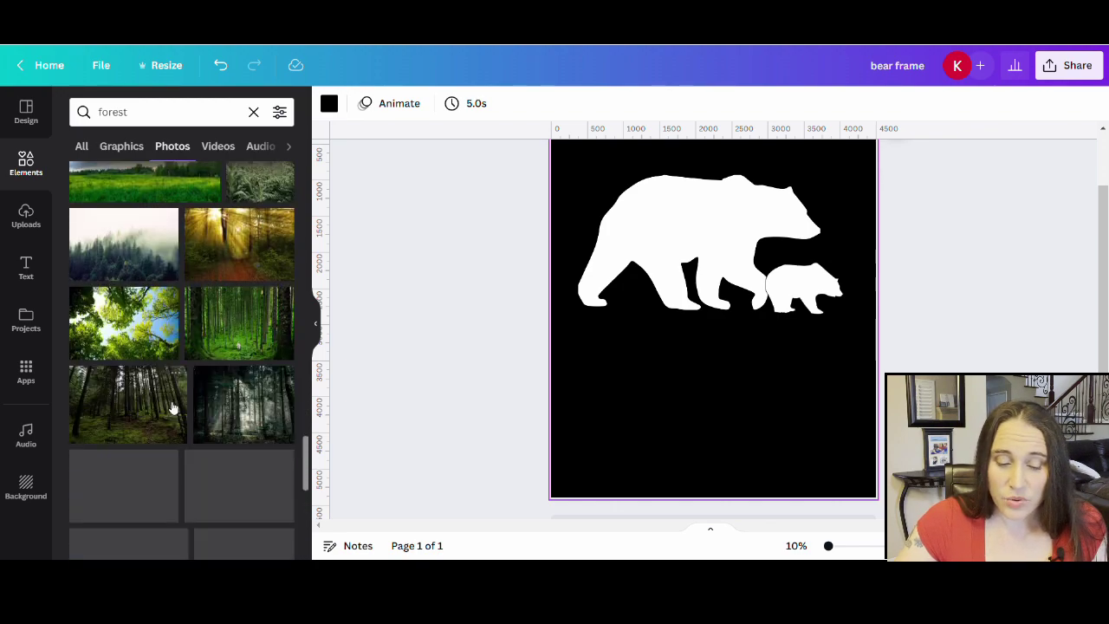
scroll(178, 412, down, 5)
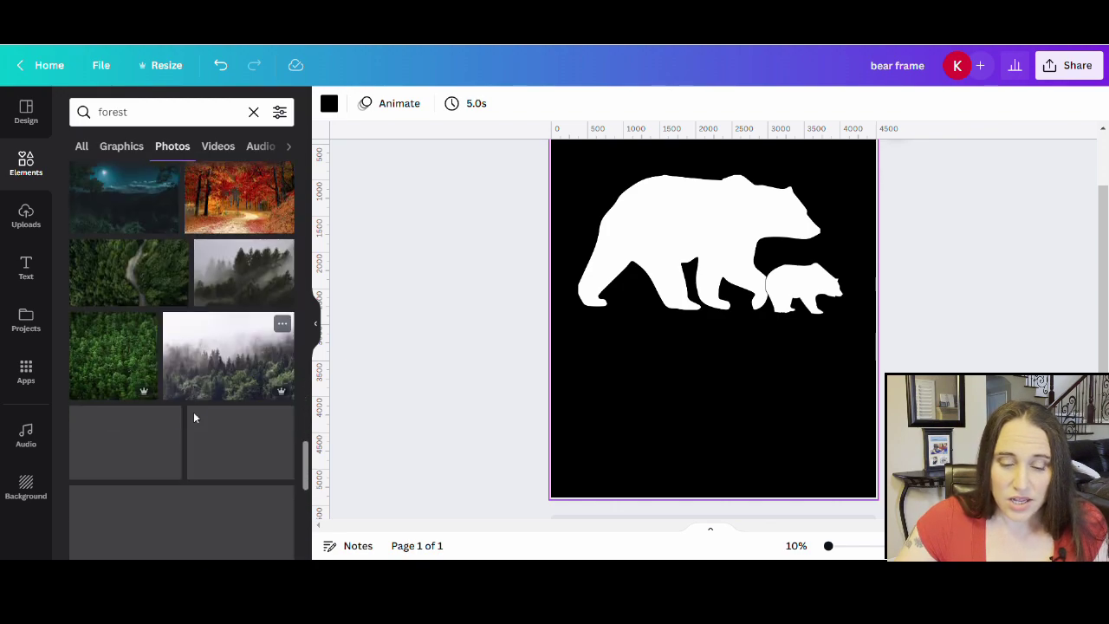
scroll(216, 389, down, 3)
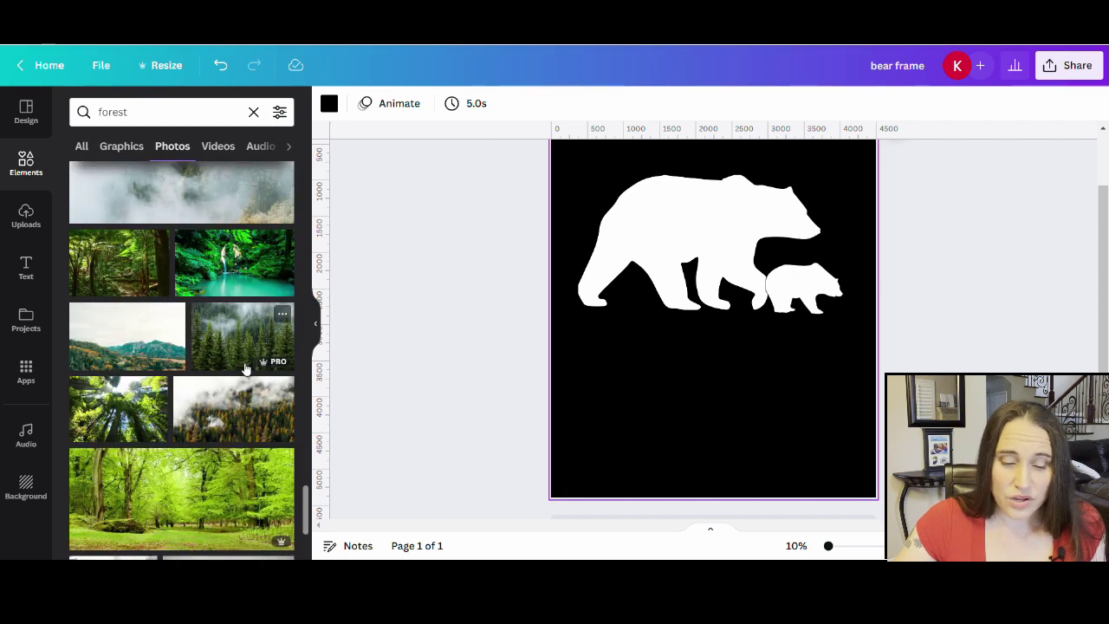
scroll(223, 330, down, 3)
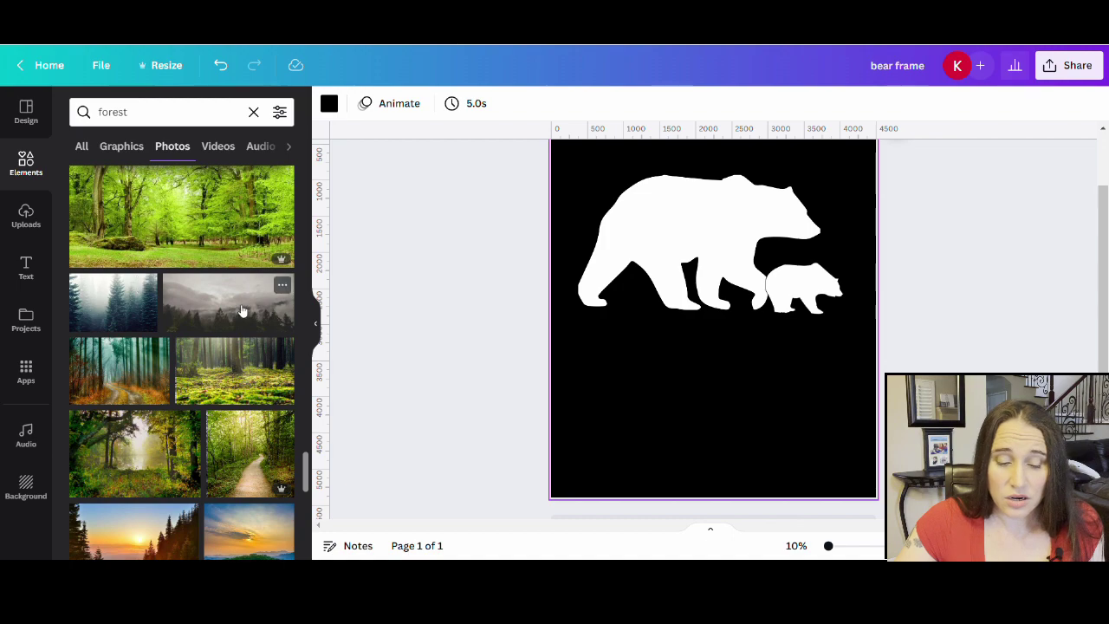
scroll(238, 316, down, 3)
scroll(173, 347, down, 2)
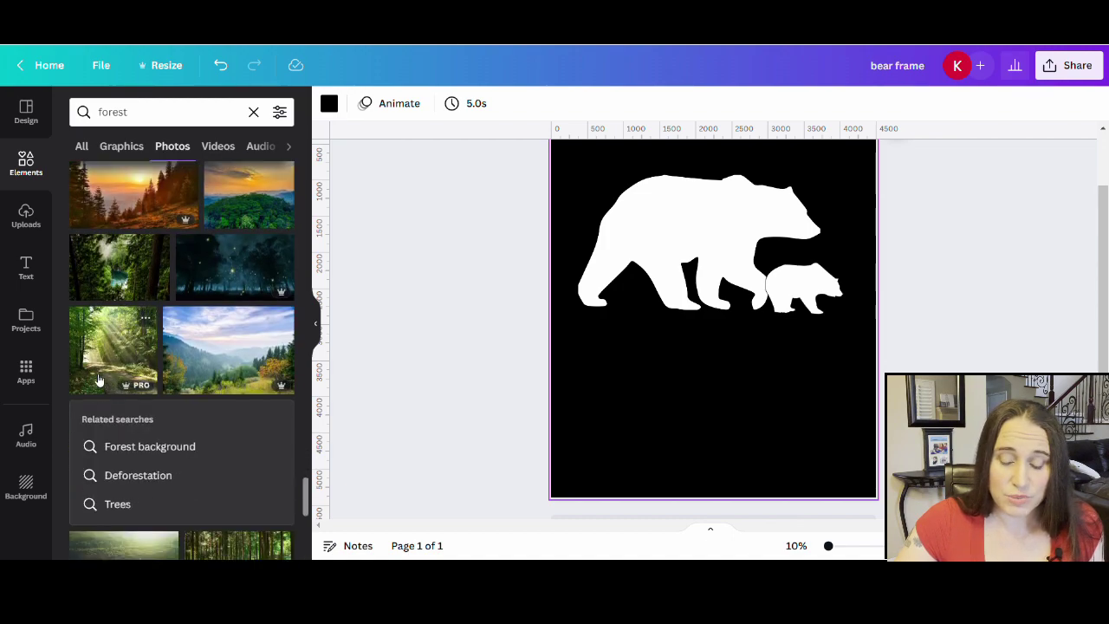
scroll(218, 317, down, 3)
scroll(161, 381, down, 2)
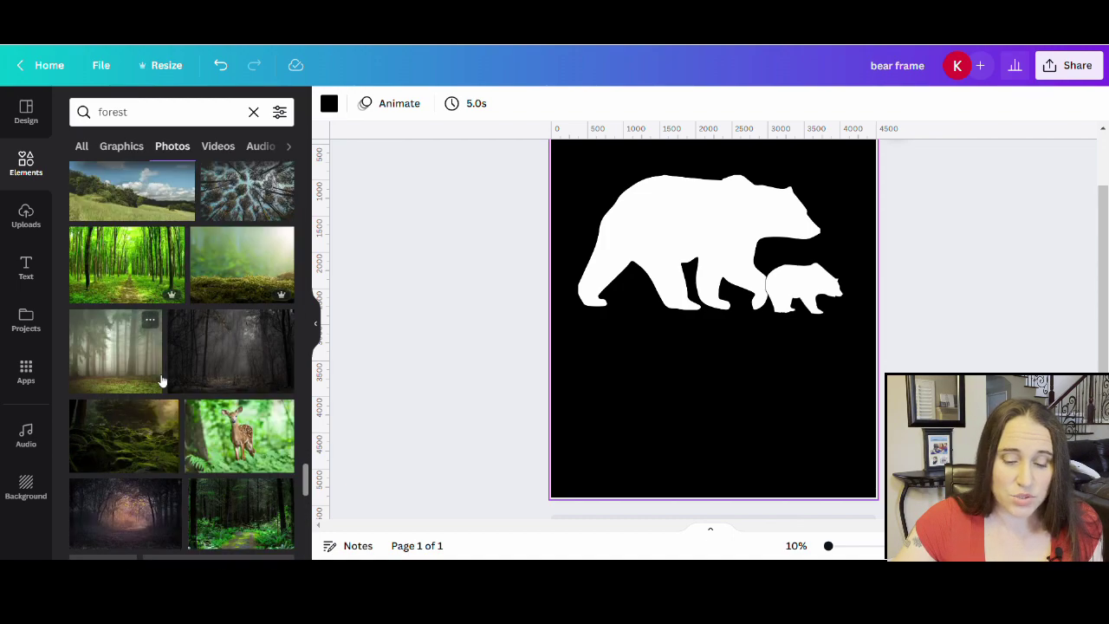
scroll(165, 372, down, 2)
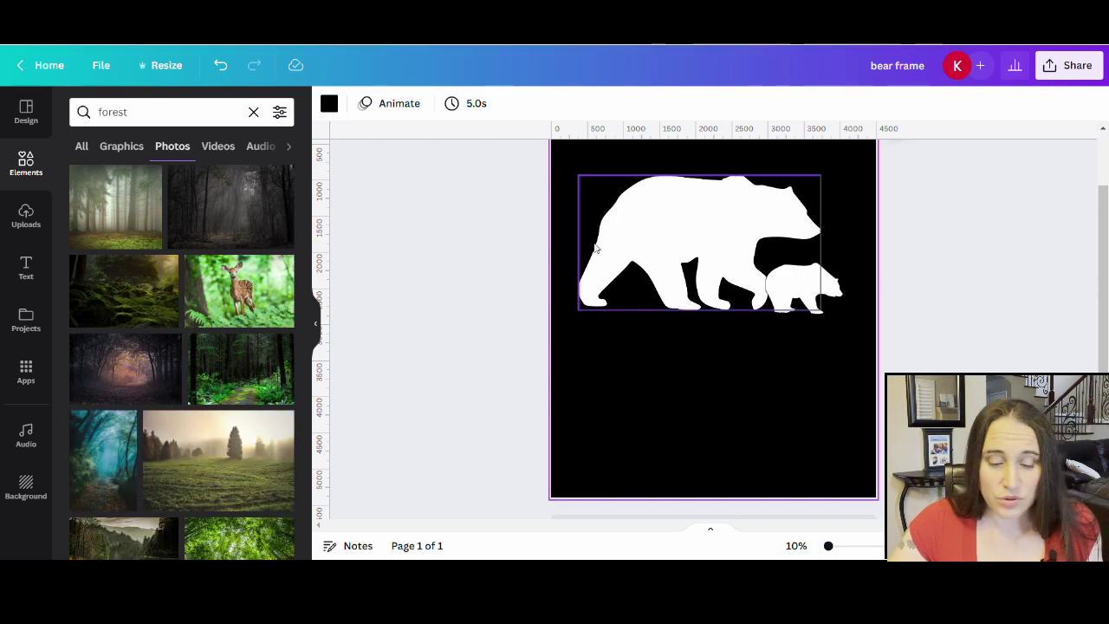
scroll(191, 381, down, 4)
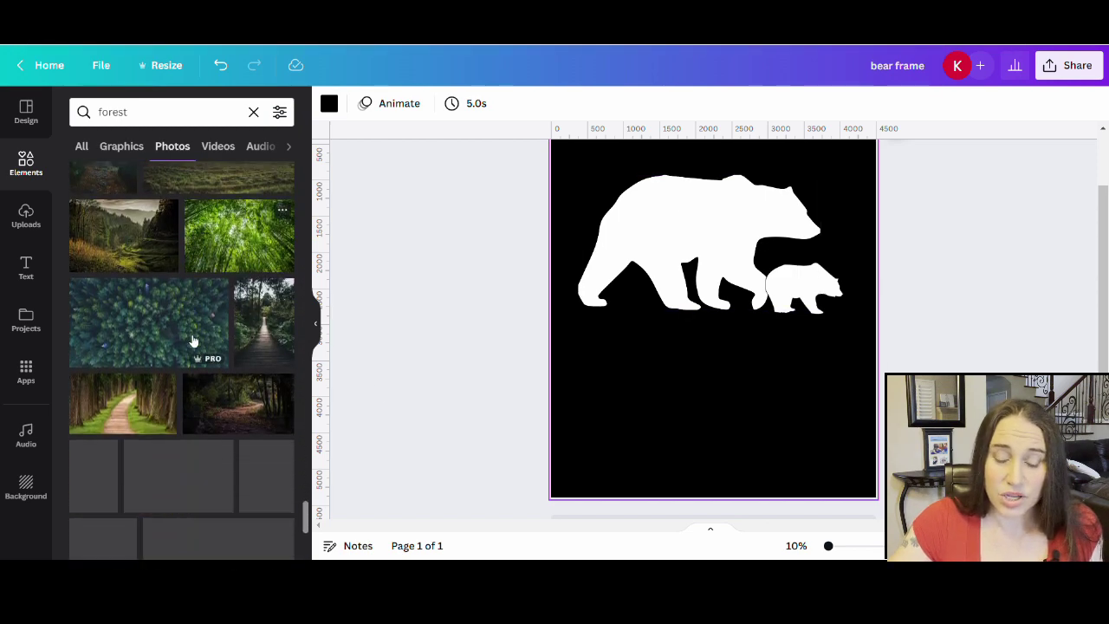
scroll(188, 324, down, 1)
scroll(148, 329, down, 3)
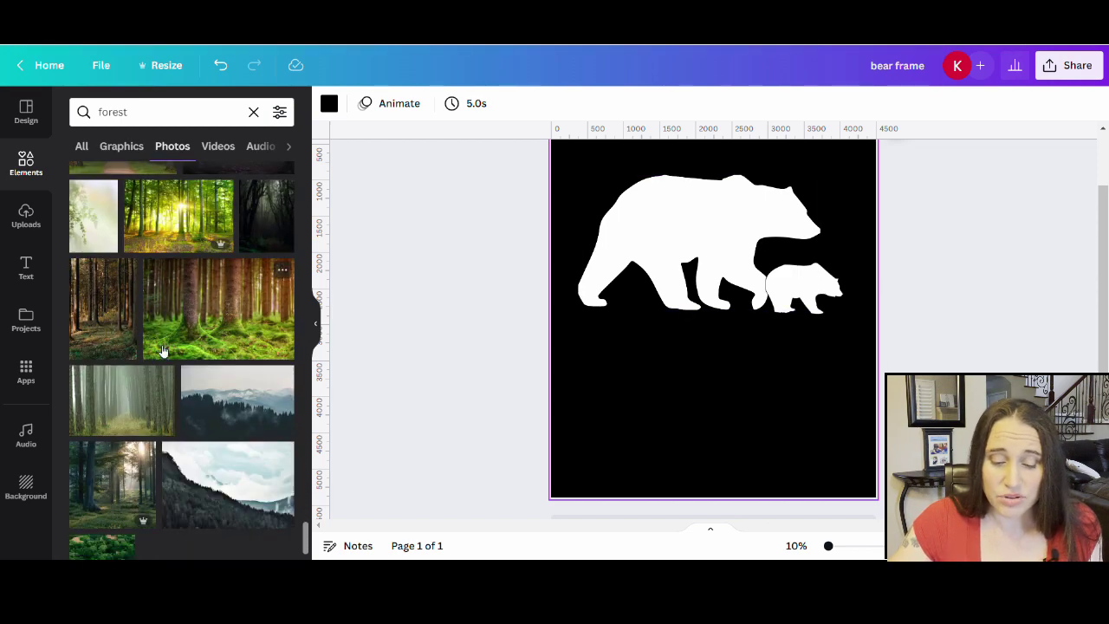
scroll(165, 344, down, 3)
scroll(190, 355, down, 1)
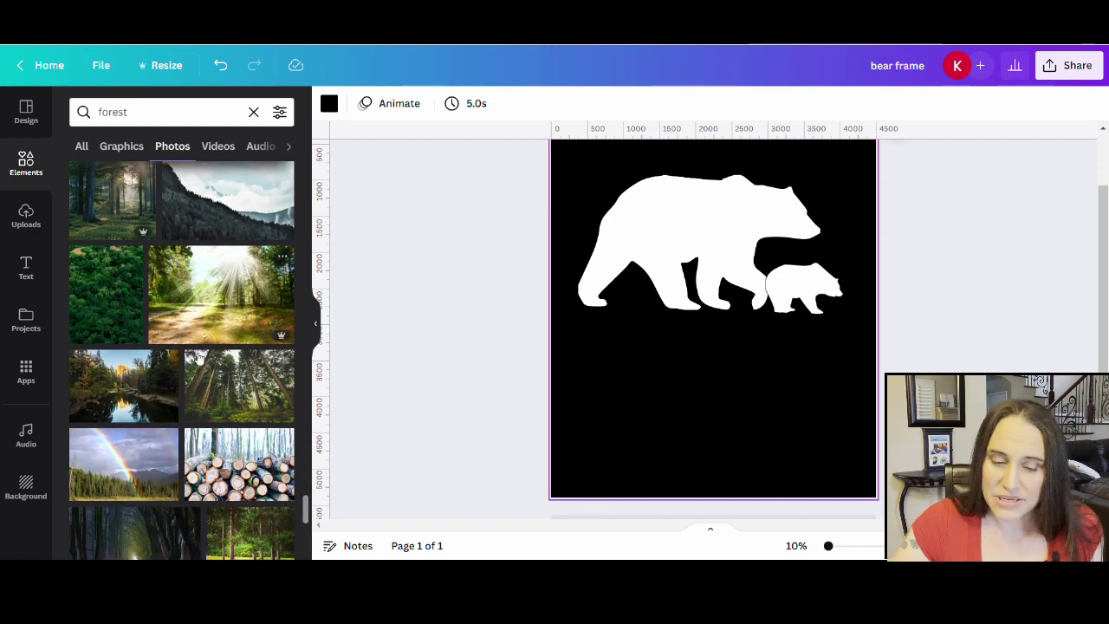
scroll(216, 416, down, 2)
scroll(246, 344, down, 5)
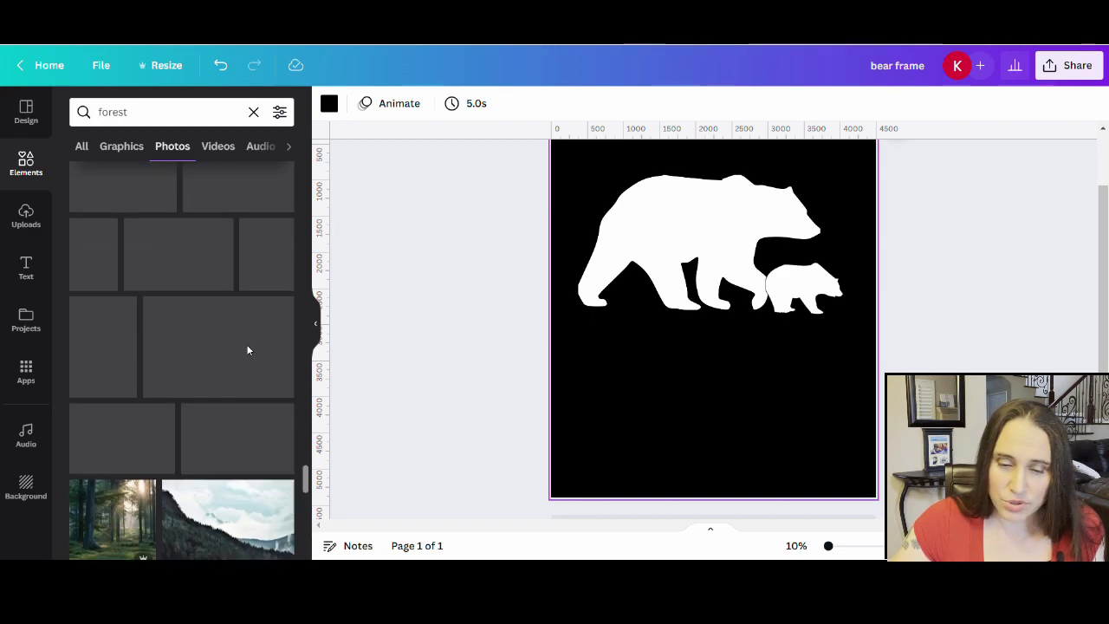
scroll(238, 286, up, 10)
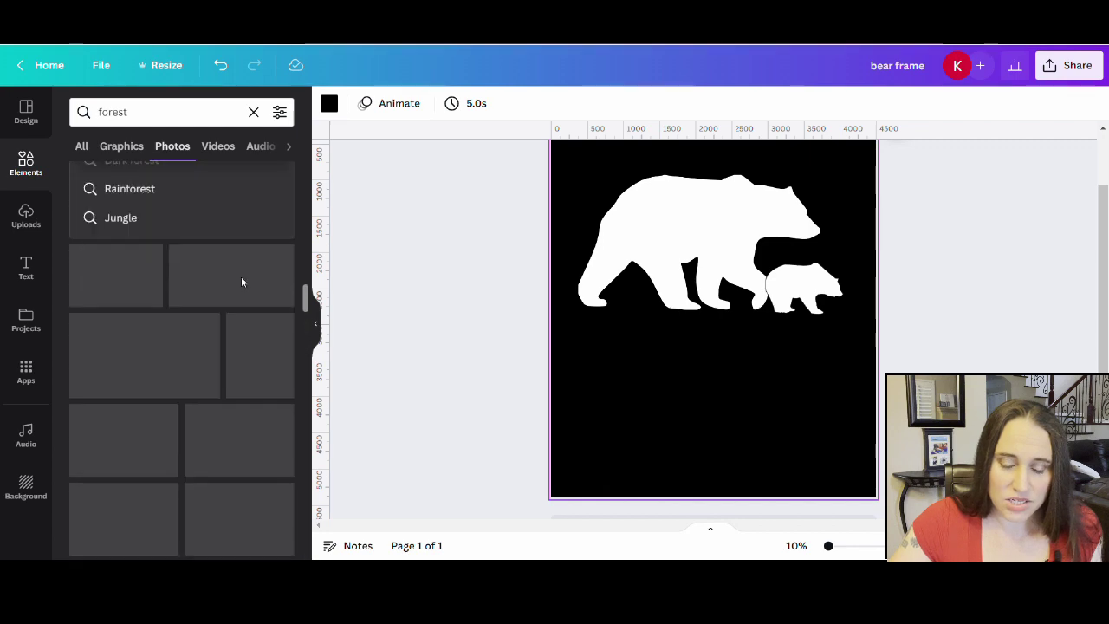
scroll(228, 299, up, 2)
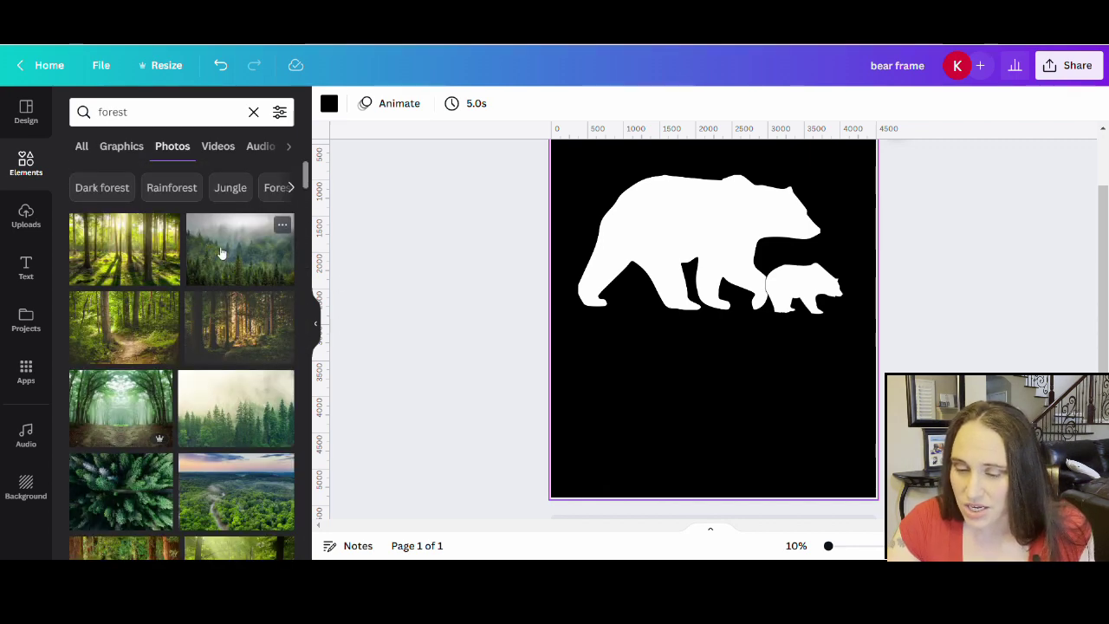
Add the misty pine forest photo and enlarge it to nearly the page width, centred over both bears
click(221, 252)
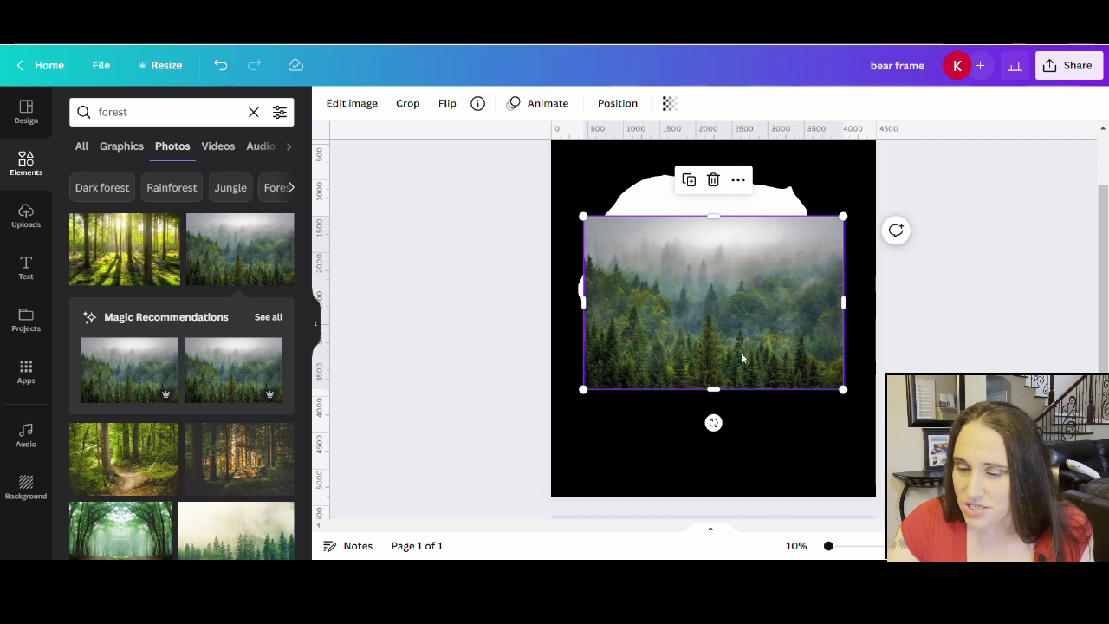
drag(757, 370, 781, 310)
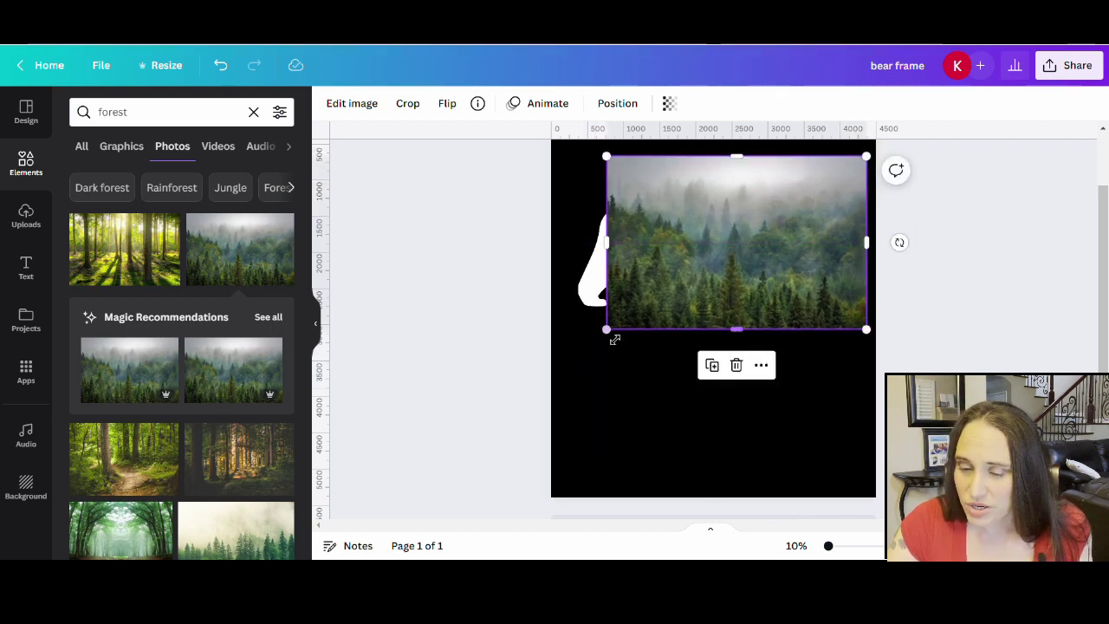
drag(606, 329, 550, 337)
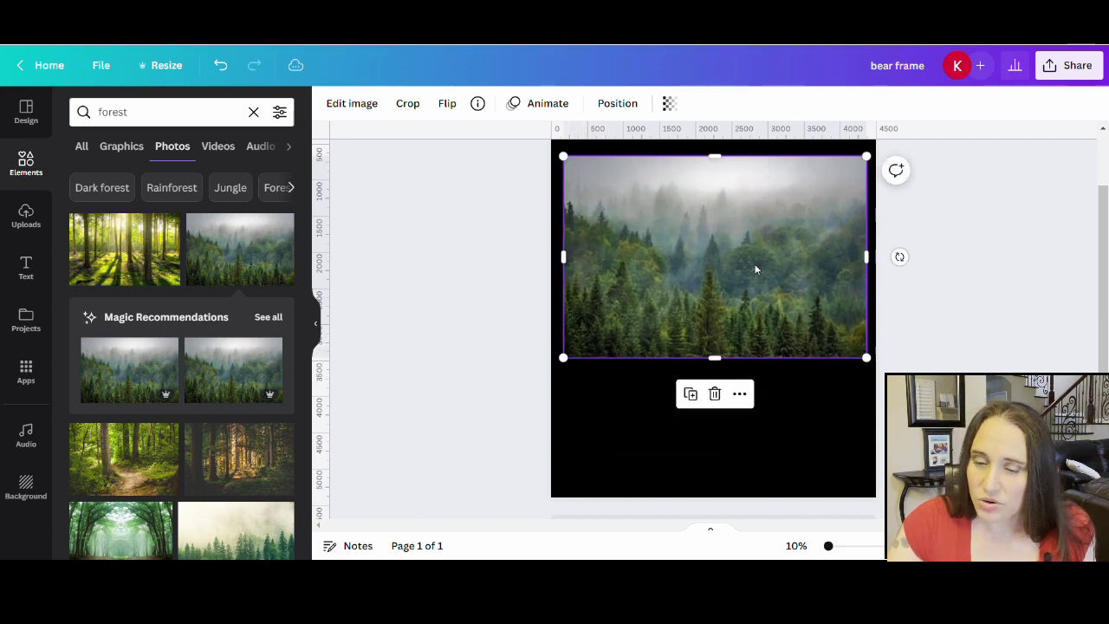
drag(742, 265, 749, 263)
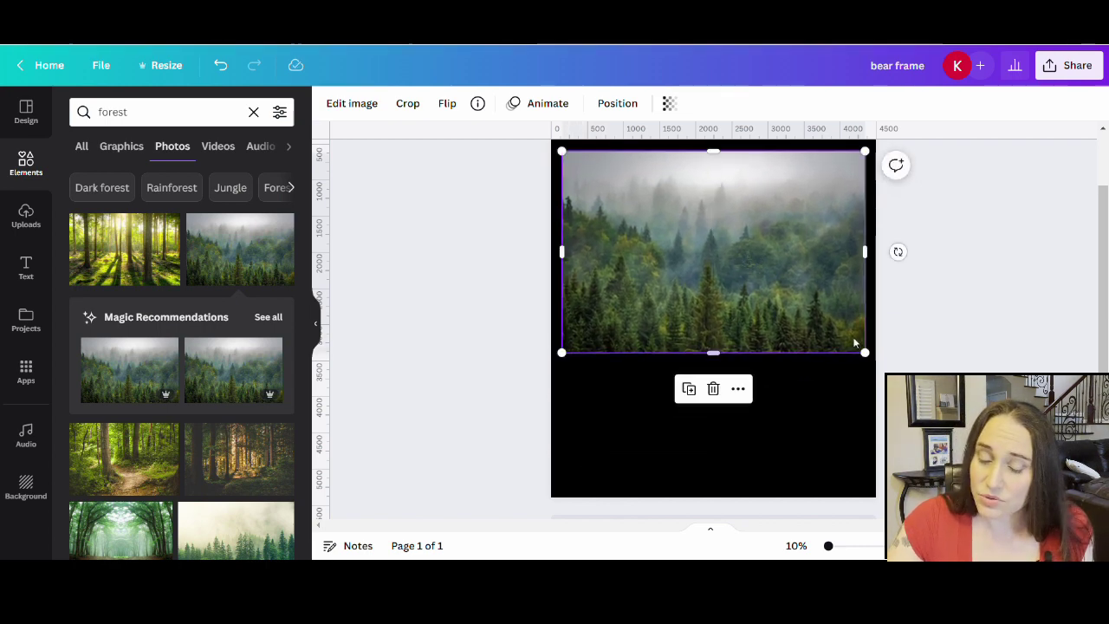
Set the forest photo's transparency to 71 and shift the photo slightly up, keeping it centred over both bear silhouettes
click(670, 105)
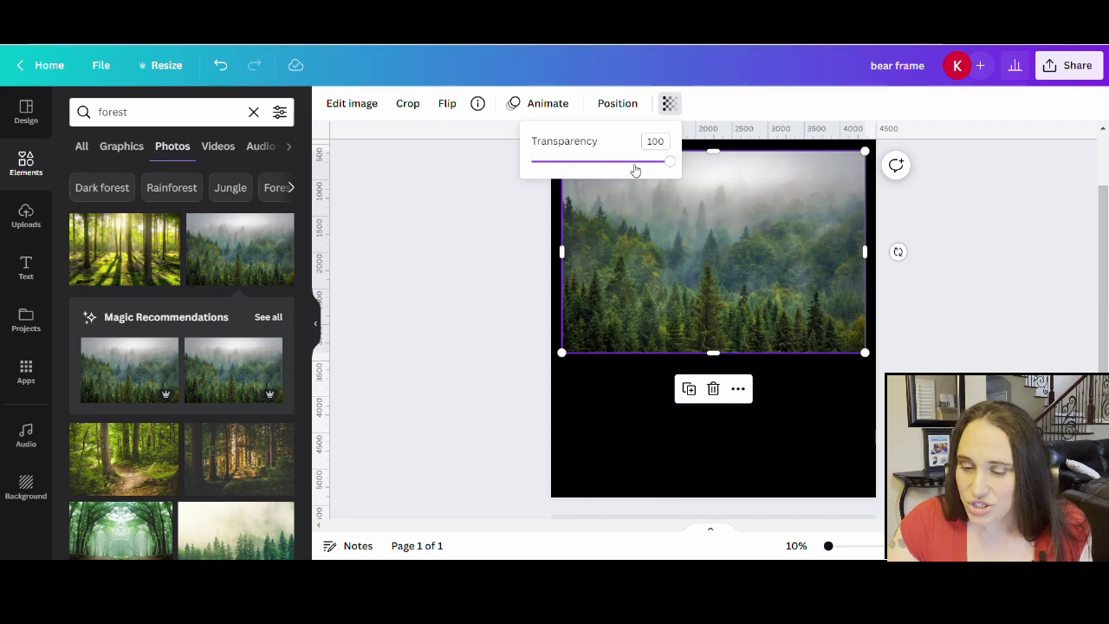
drag(636, 167, 633, 169)
click(796, 438)
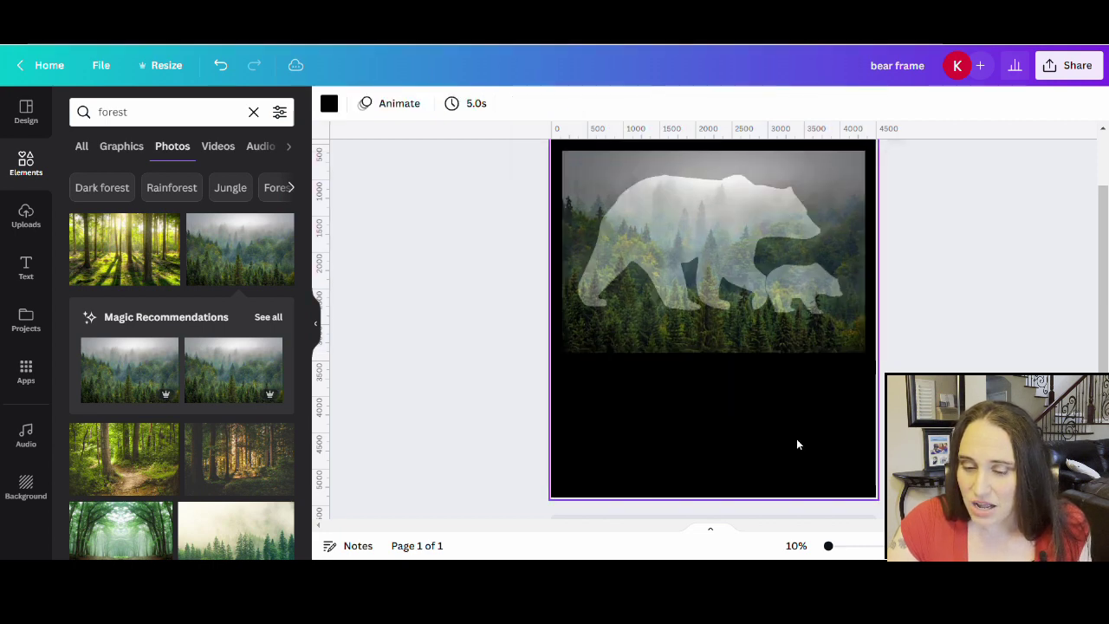
mouse_move(741, 334)
mouse_down()
mouse_move(742, 304)
mouse_move(749, 348)
mouse_move(753, 298)
mouse_move(753, 369)
mouse_move(733, 339)
mouse_move(762, 335)
mouse_move(746, 336)
mouse_up()
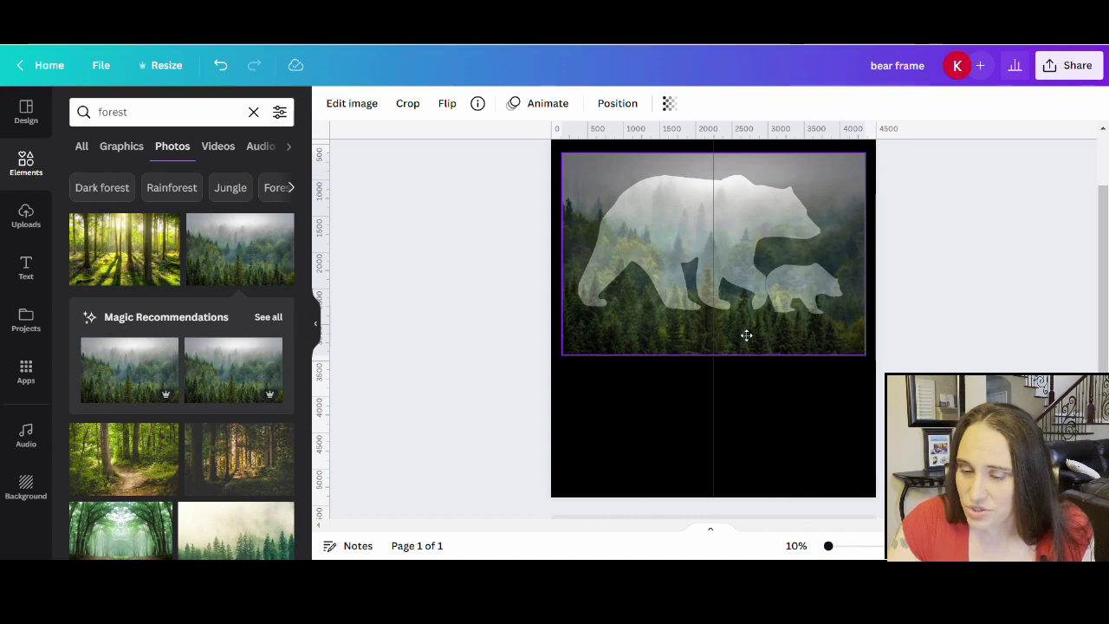
drag(746, 335, 745, 329)
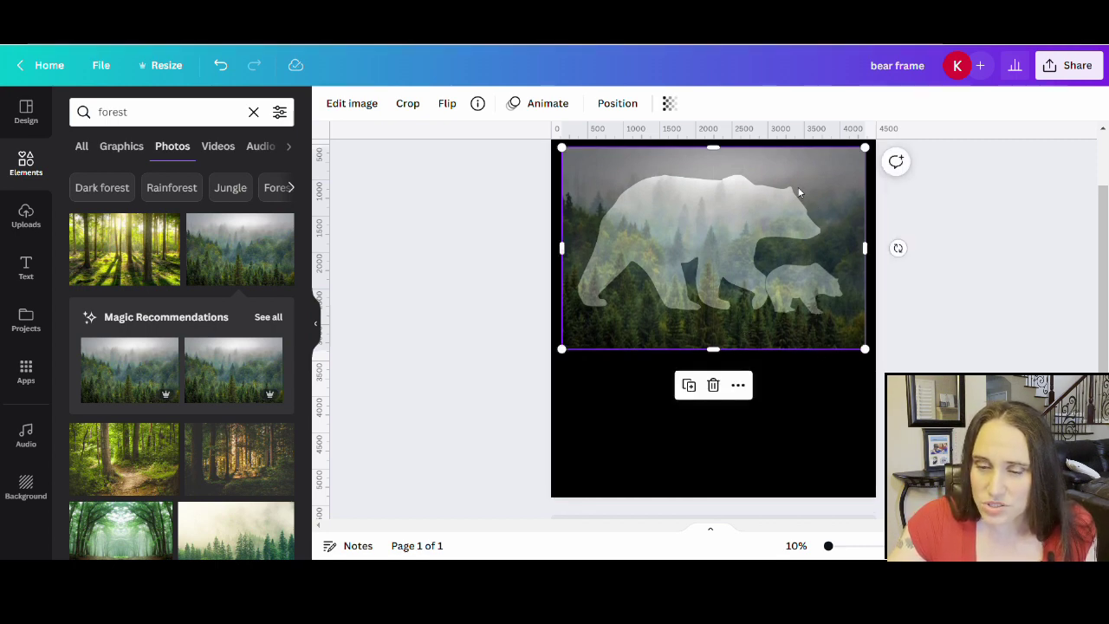
Set the forest photo's transparency to 100 and deselect the photo
click(678, 107)
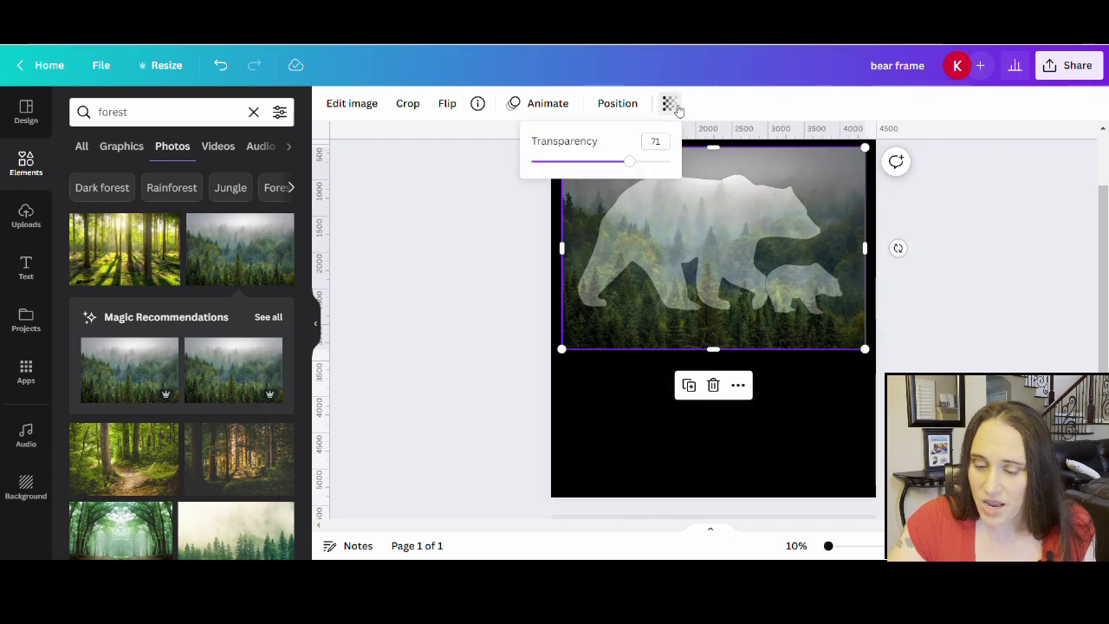
drag(631, 165, 690, 171)
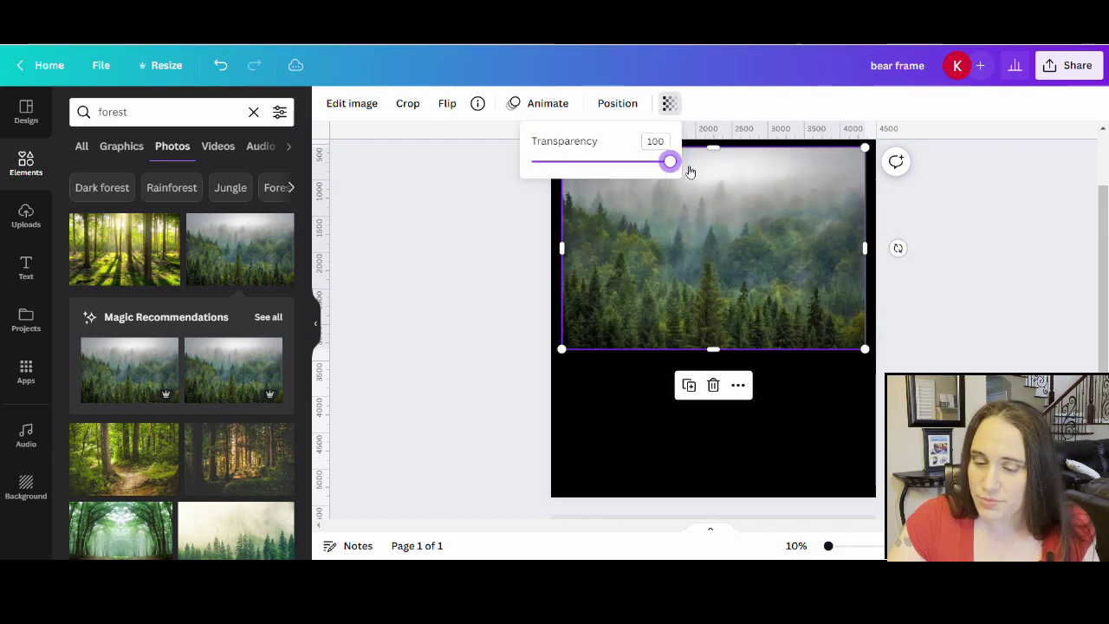
click(785, 429)
click(786, 430)
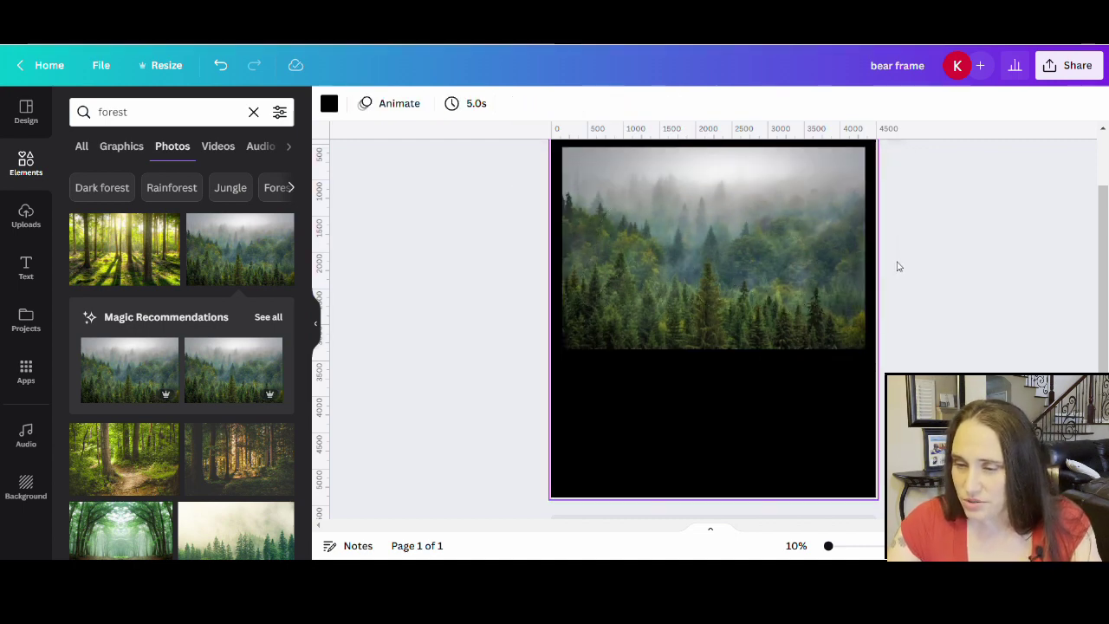
Rename the design with the forest photo as "forest mask"
click(931, 72)
text(for)
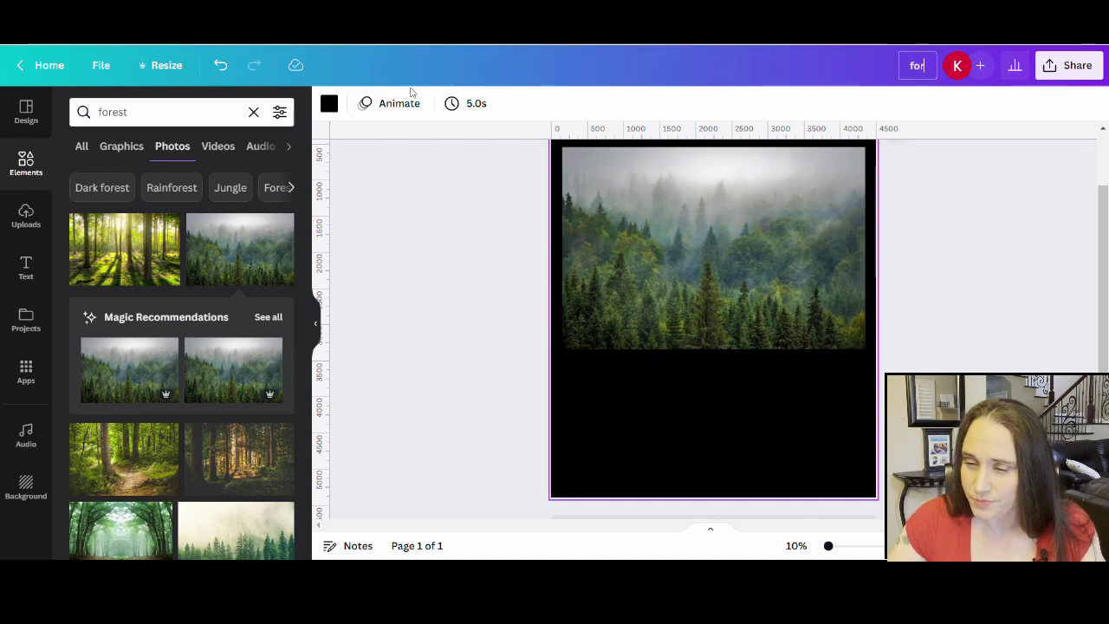
text(est m)
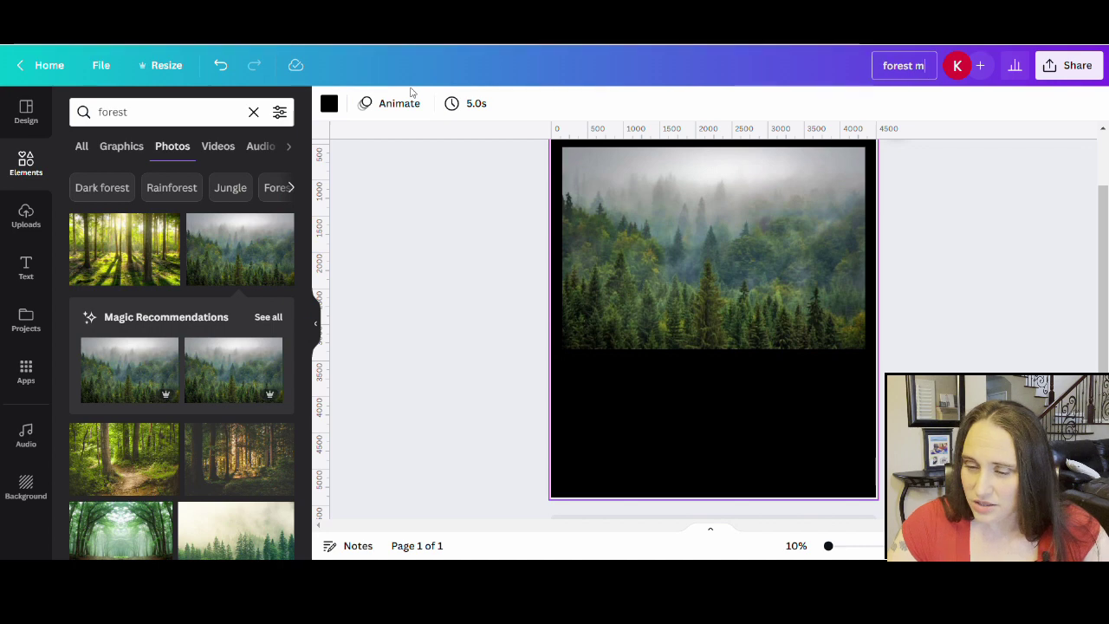
text(ask)
key(Return)
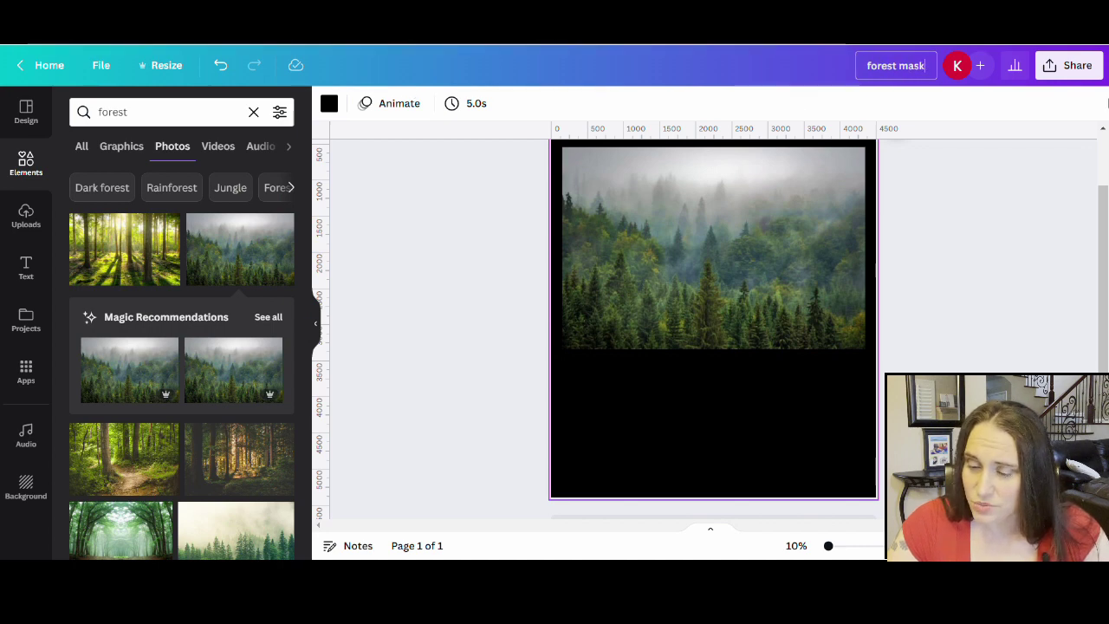
Download the forest mask design as a PNG at size 1 (4,500 × 5,400 px)
click(1073, 66)
click(871, 433)
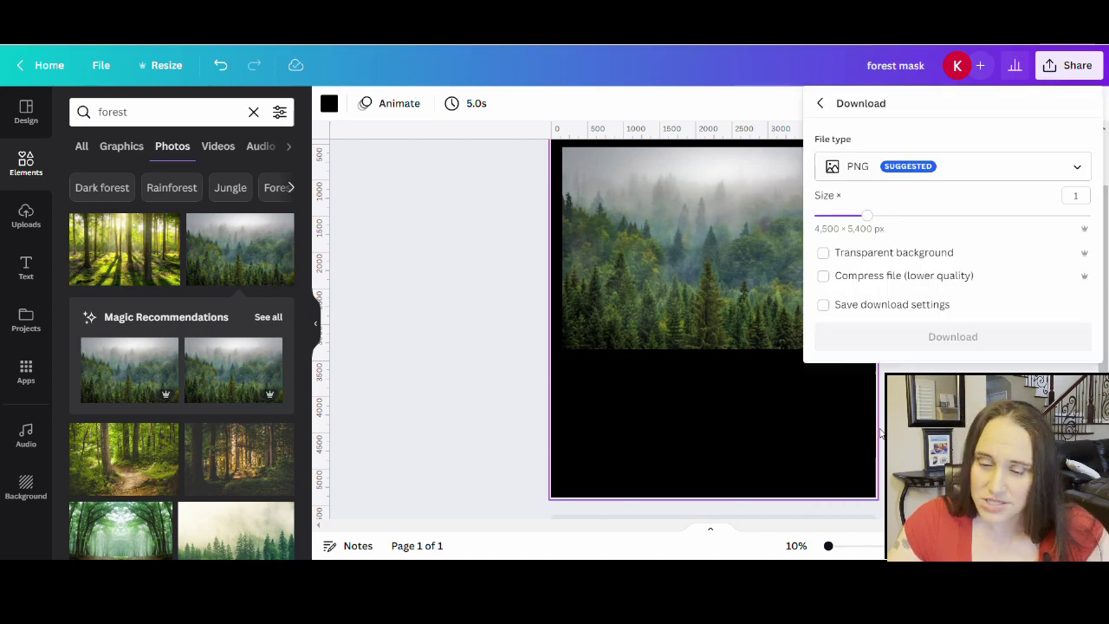
click(940, 337)
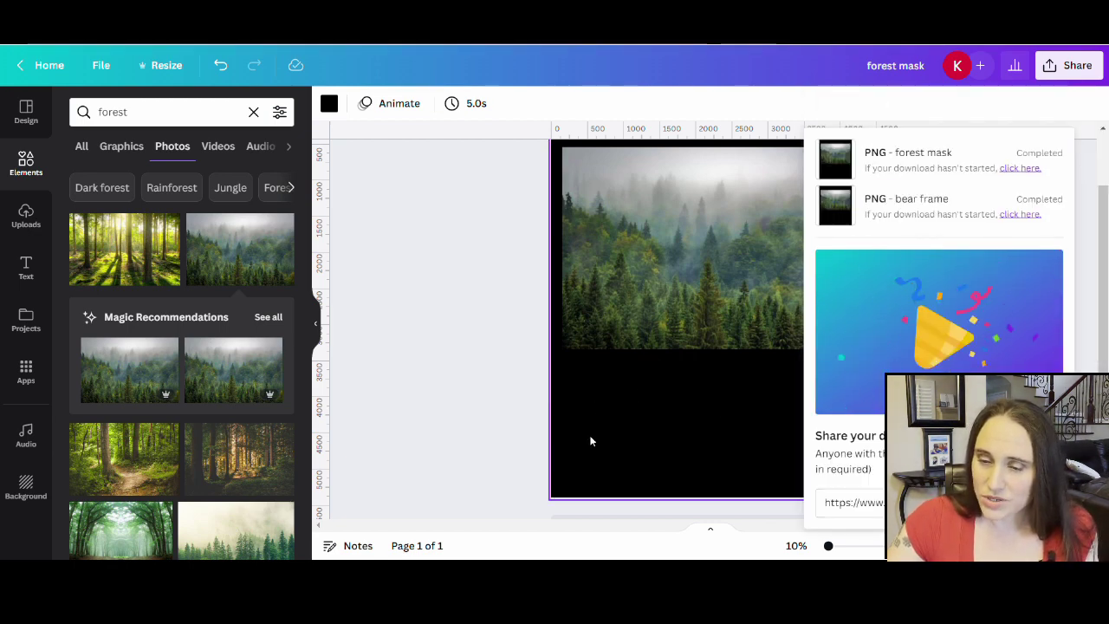
click(470, 295)
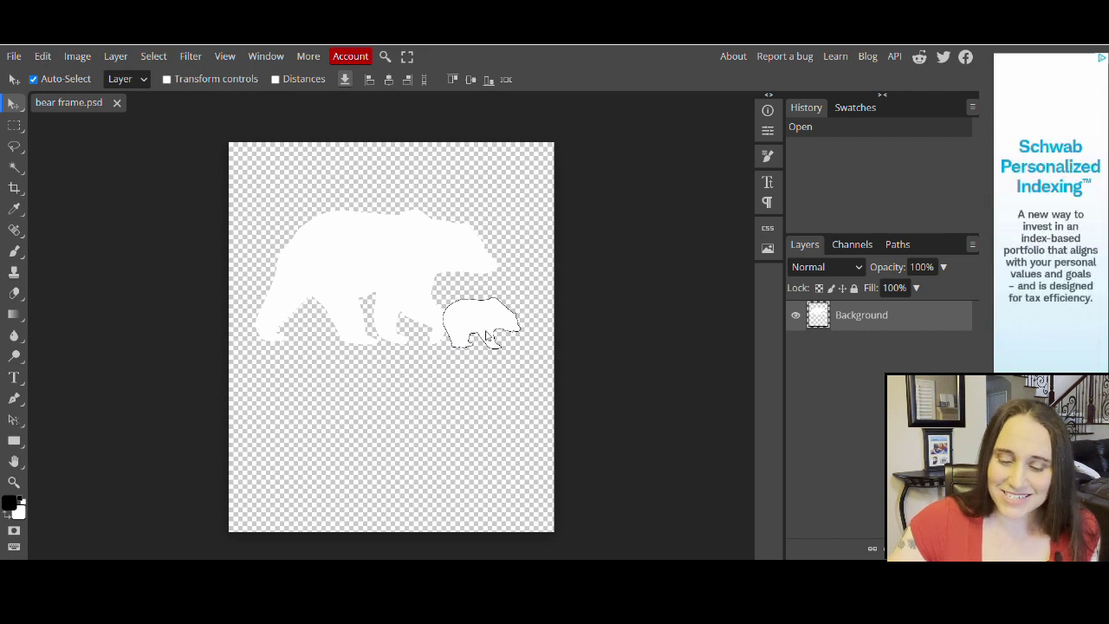
Switch to Photopea, place the forest mask image over the bear silhouettes in bear frame.psd and clip it to them with a clipping mask
click(12, 58)
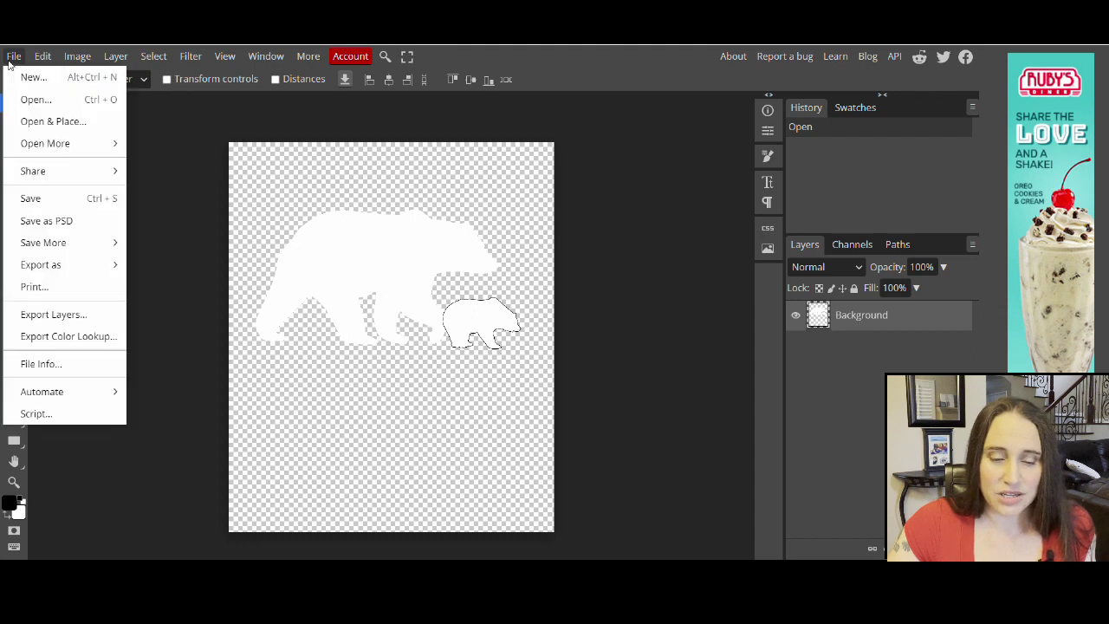
click(48, 126)
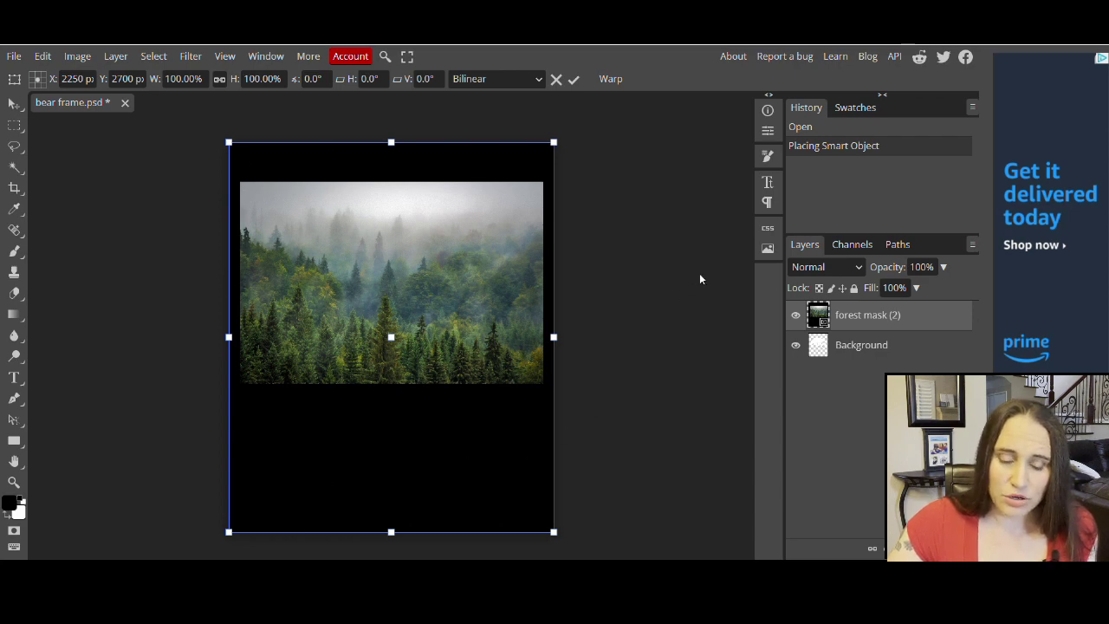
click(122, 57)
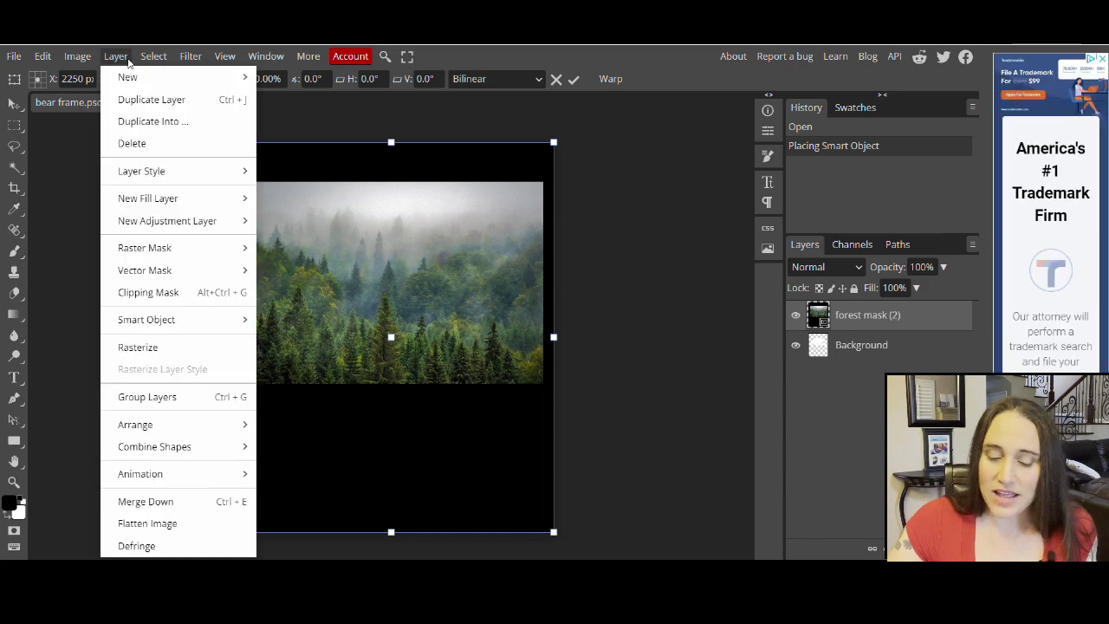
click(149, 295)
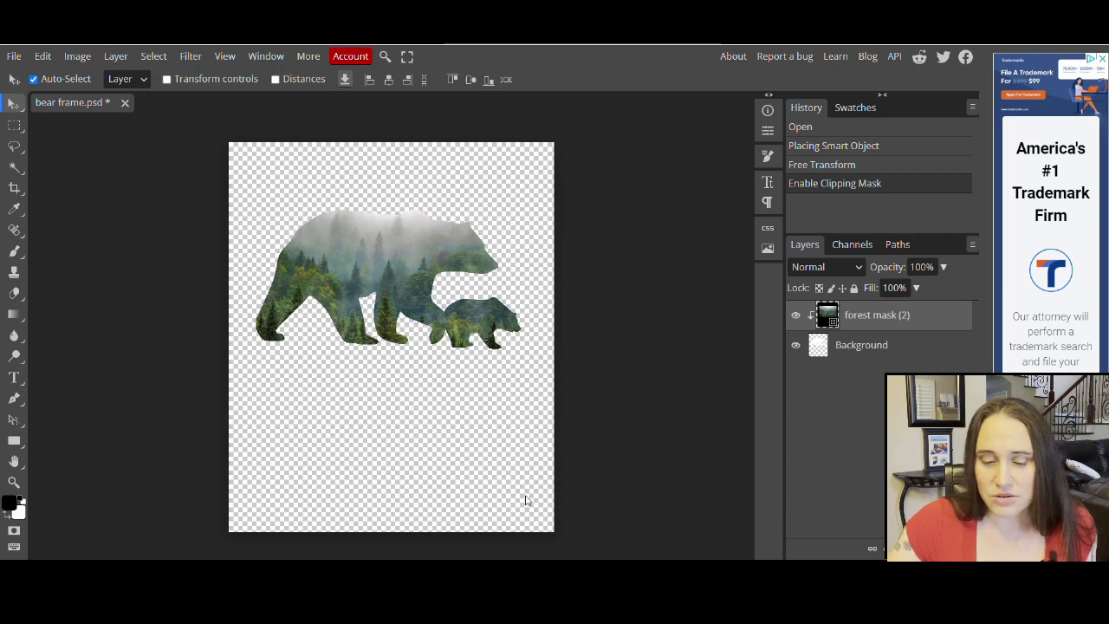
Export the forest-filled bears as a 4500 × 5400 px PNG named "bear forest" at 100% quality
click(15, 57)
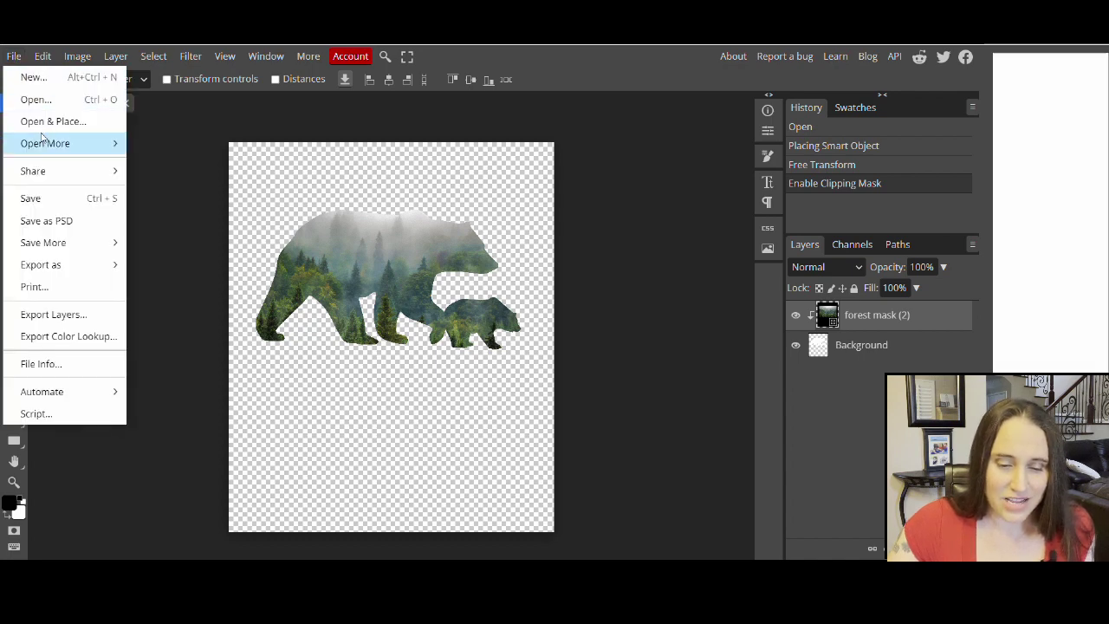
mouse_move(49, 271)
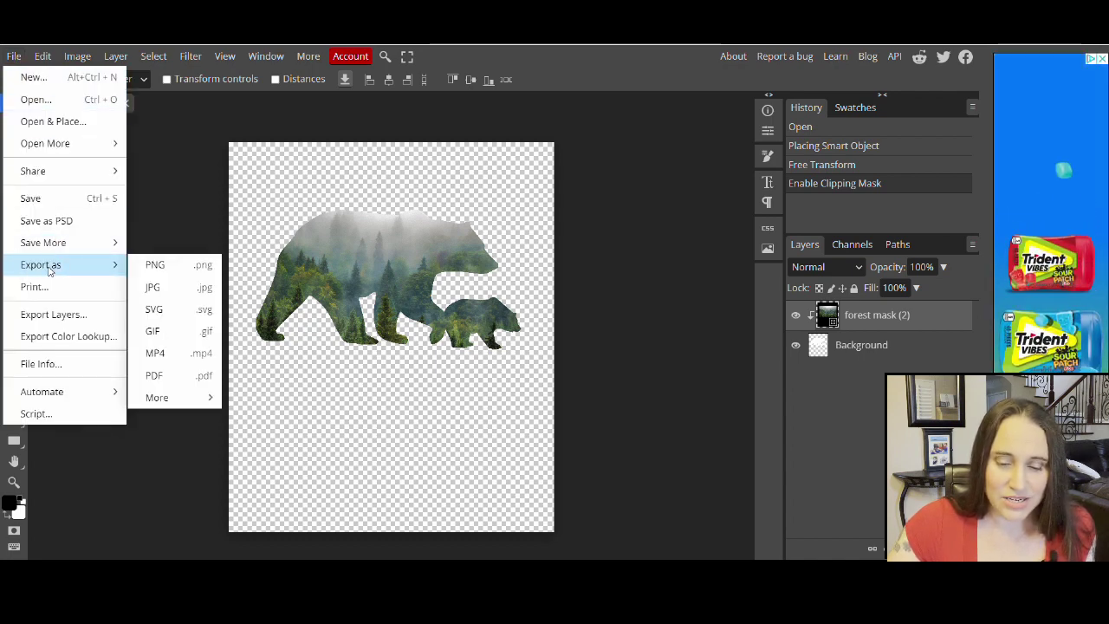
click(155, 272)
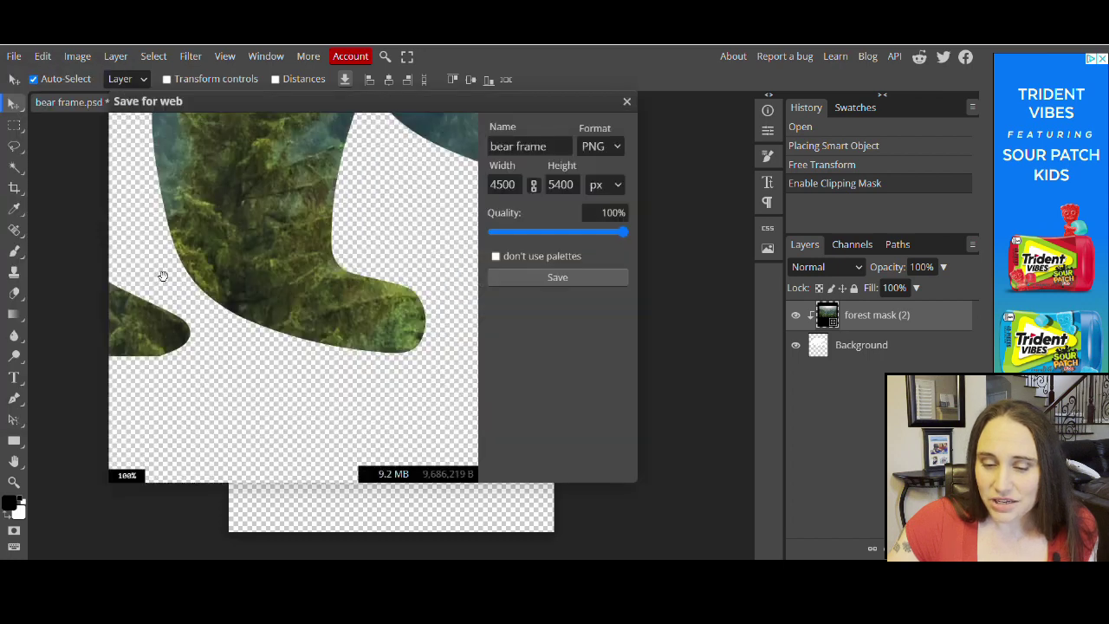
click(559, 146)
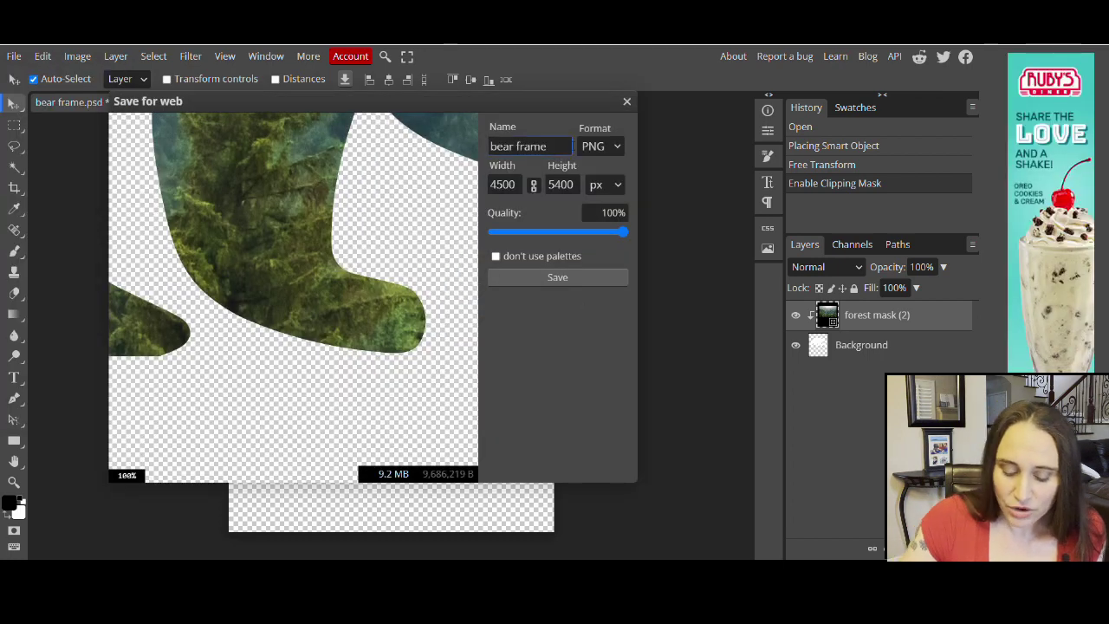
key(ctrl+shift+Left)
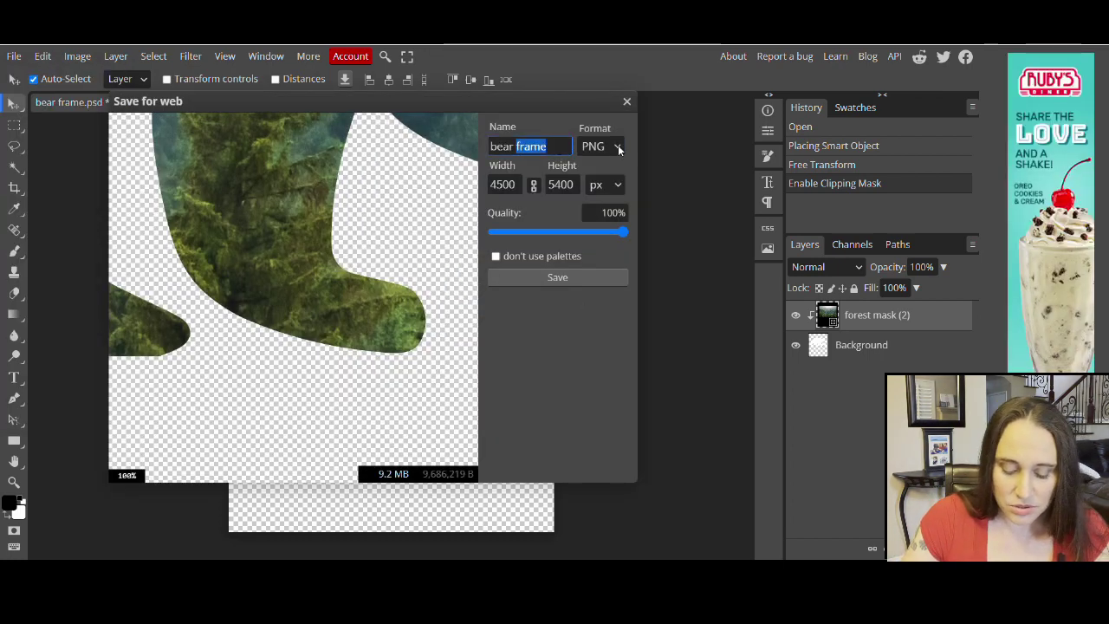
text(f)
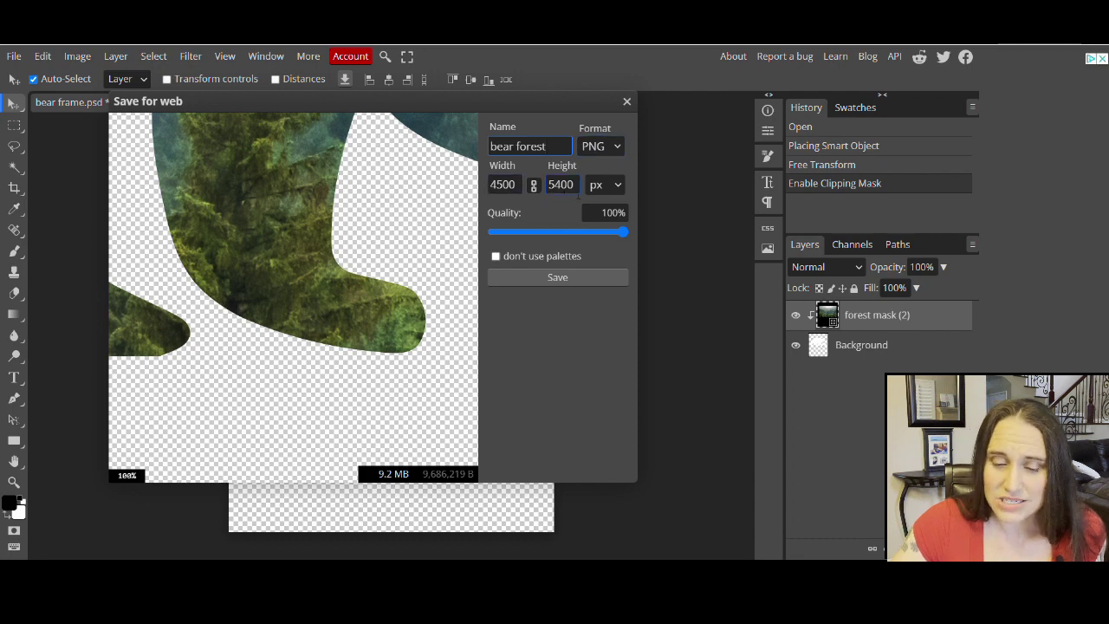
click(555, 278)
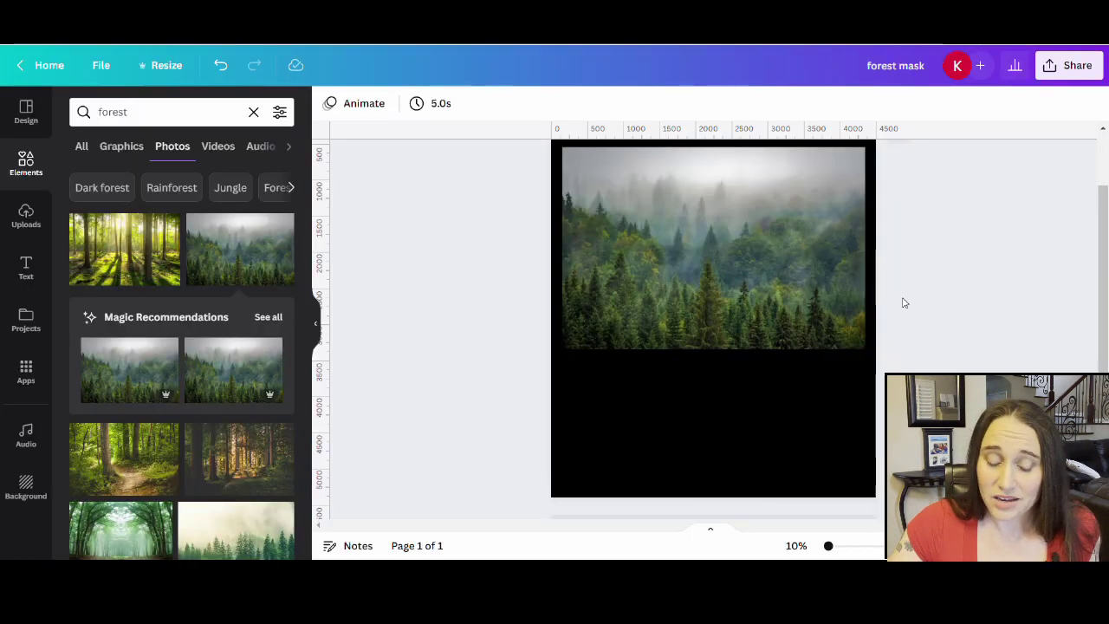
Return to Canva, take the forest photo off the white bear silhouettes and add a second page to the design
drag(621, 315, 5, 286)
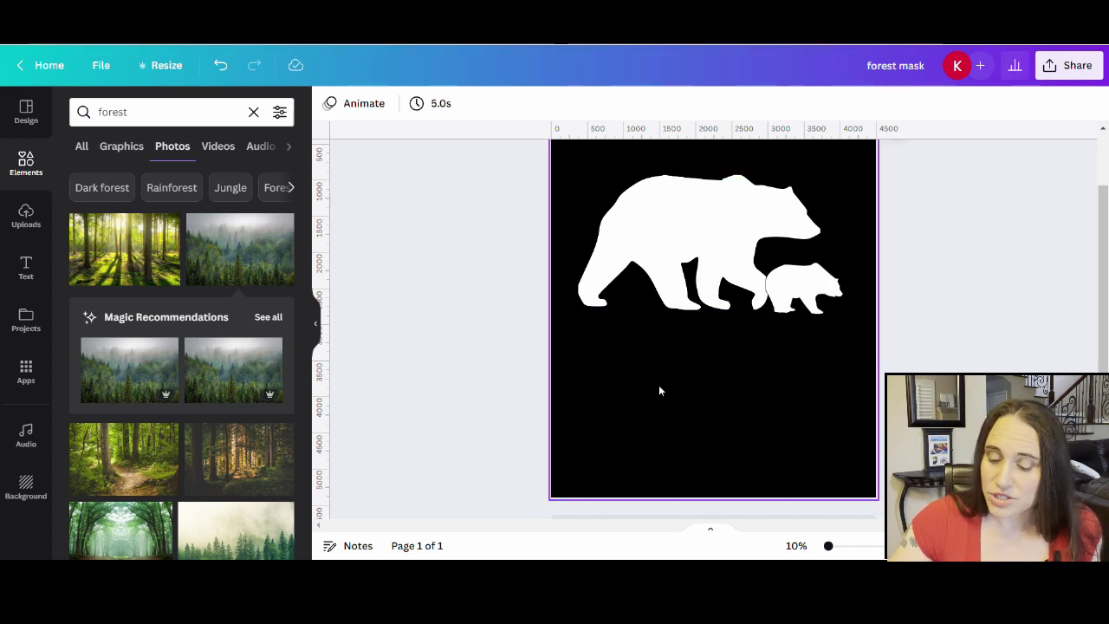
scroll(817, 379, down, 2)
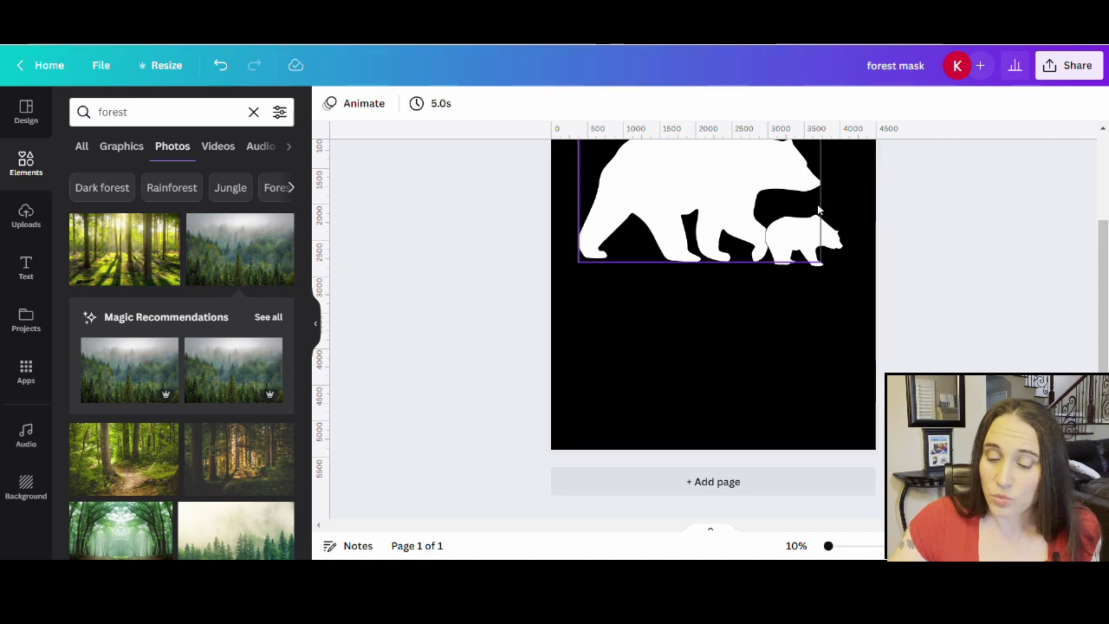
click(733, 483)
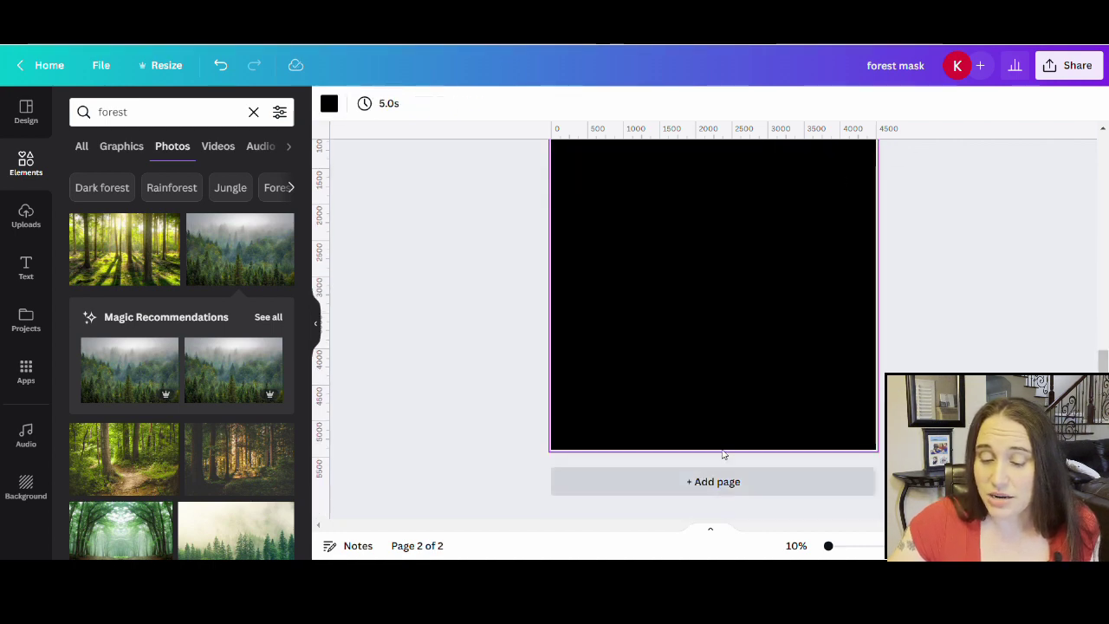
scroll(751, 324, up, 2)
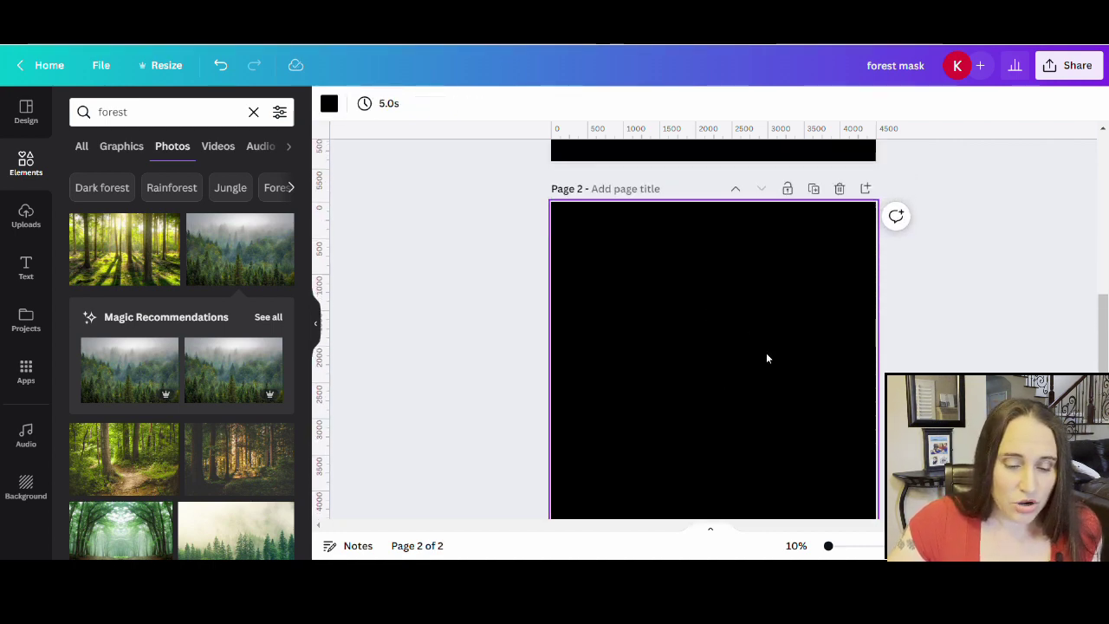
scroll(765, 358, down, 1)
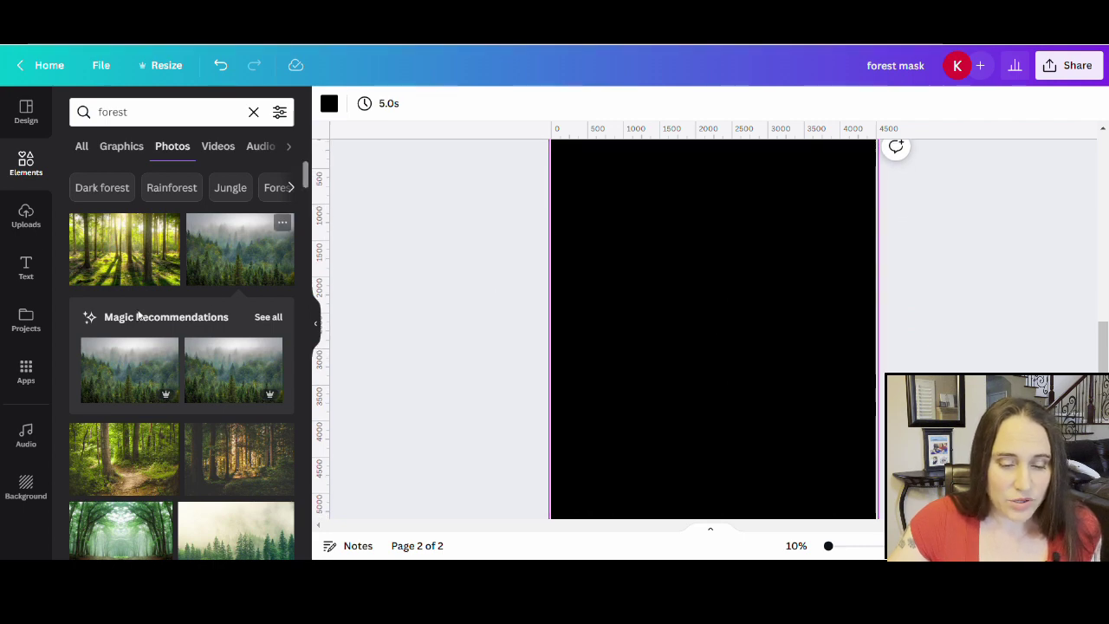
Upload the exported bear forest image and place it on page 2
click(26, 227)
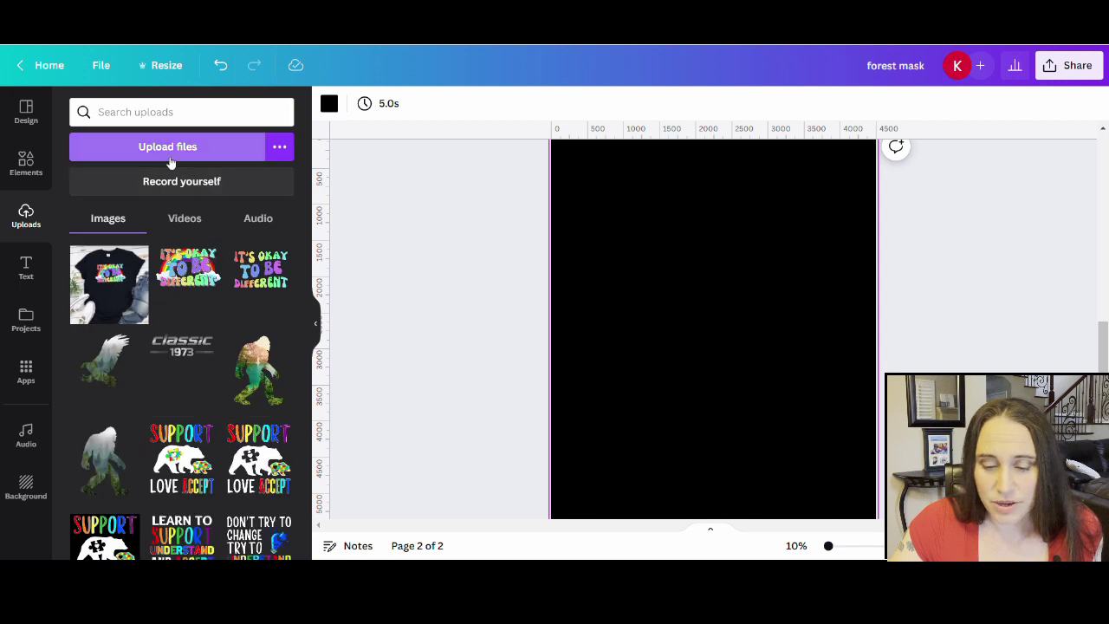
click(166, 156)
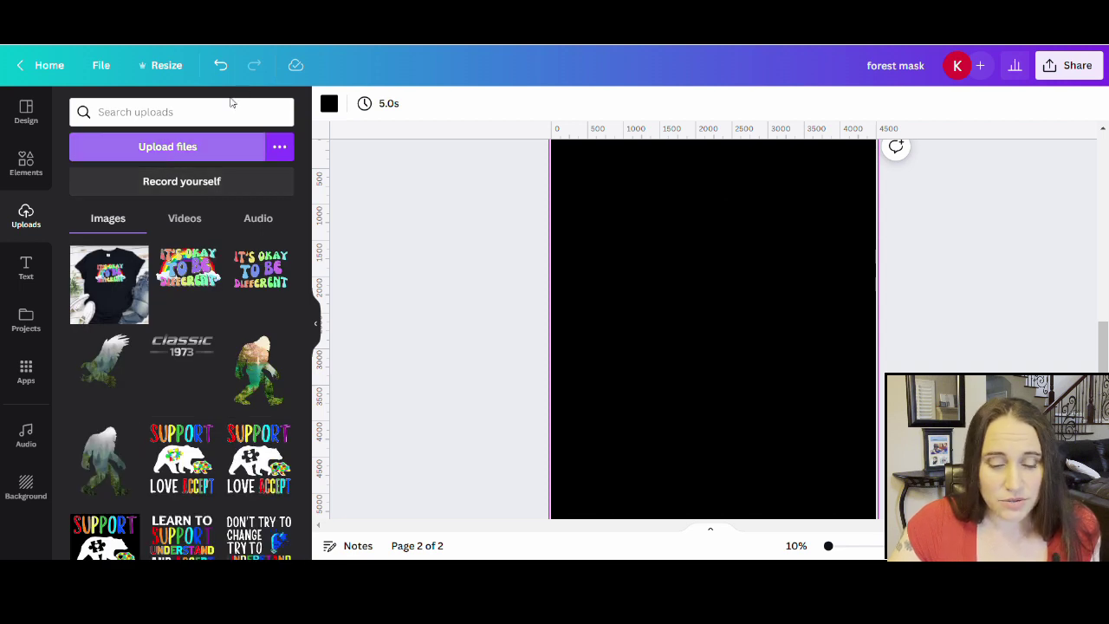
click(317, 324)
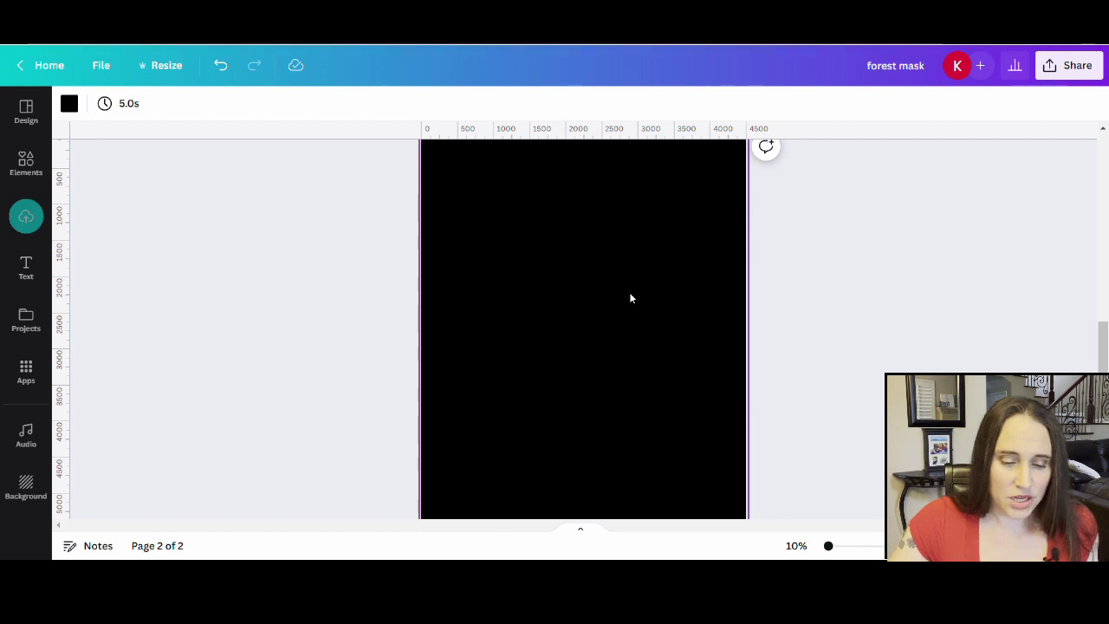
click(31, 224)
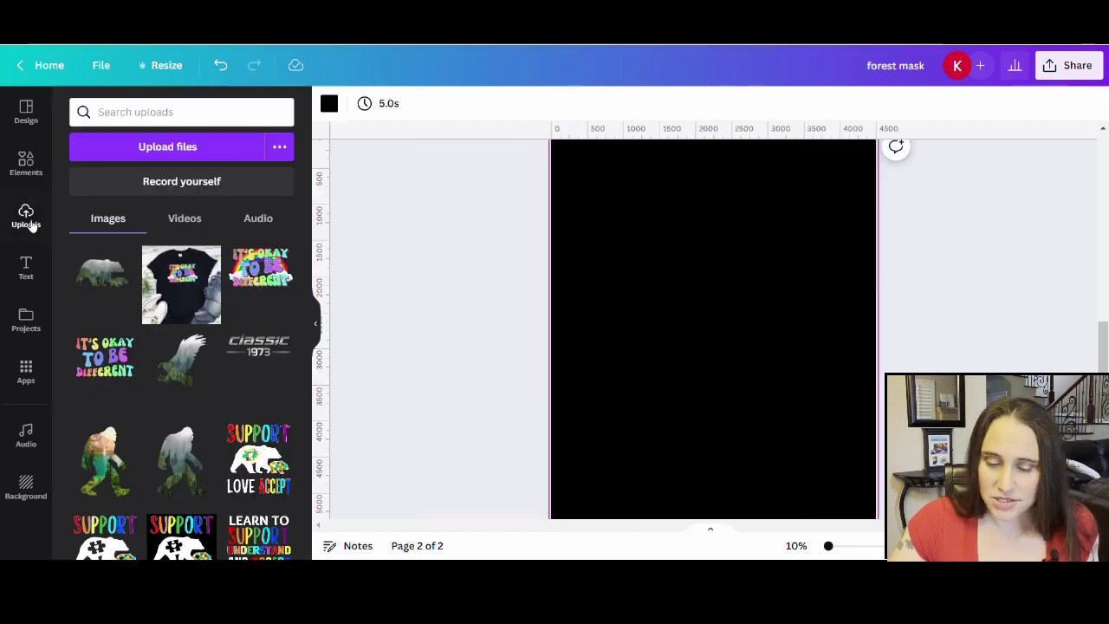
click(98, 270)
click(316, 323)
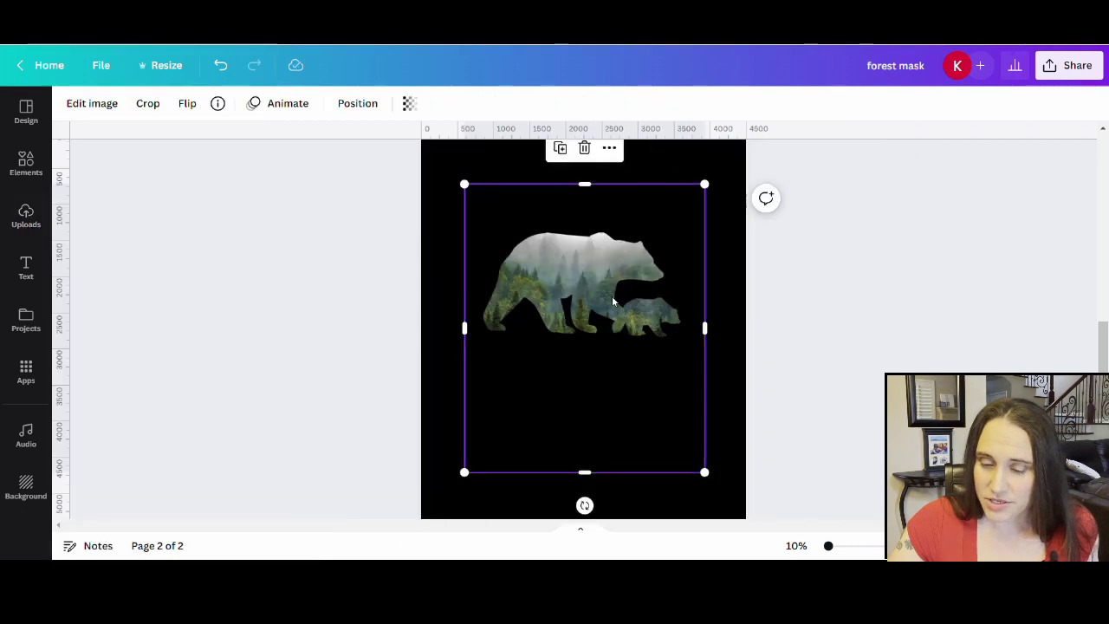
Enlarge the forest-filled bear image to the full width of page 2 and move it up so the bears sit near the page's upper edge
mouse_move(596, 294)
mouse_down()
mouse_move(578, 325)
mouse_move(453, 323)
mouse_move(599, 299)
mouse_move(621, 282)
mouse_move(586, 277)
mouse_up()
scroll(586, 277, up, 3)
drag(561, 388, 745, 317)
scroll(530, 304, down, 3)
click(668, 389)
scroll(711, 372, up, 3)
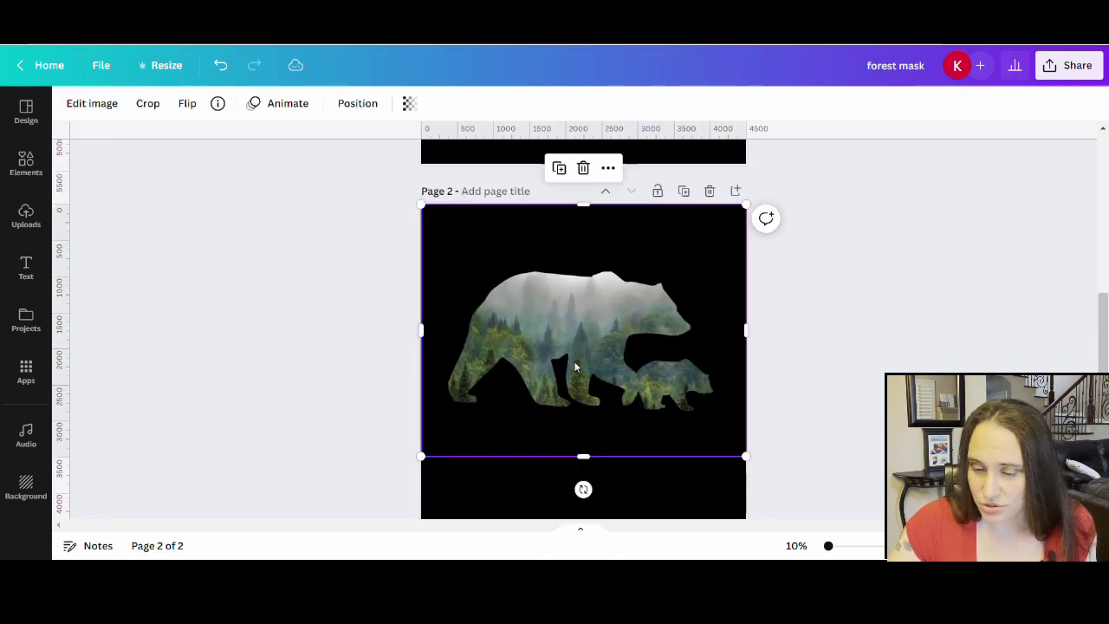
drag(575, 367, 575, 324)
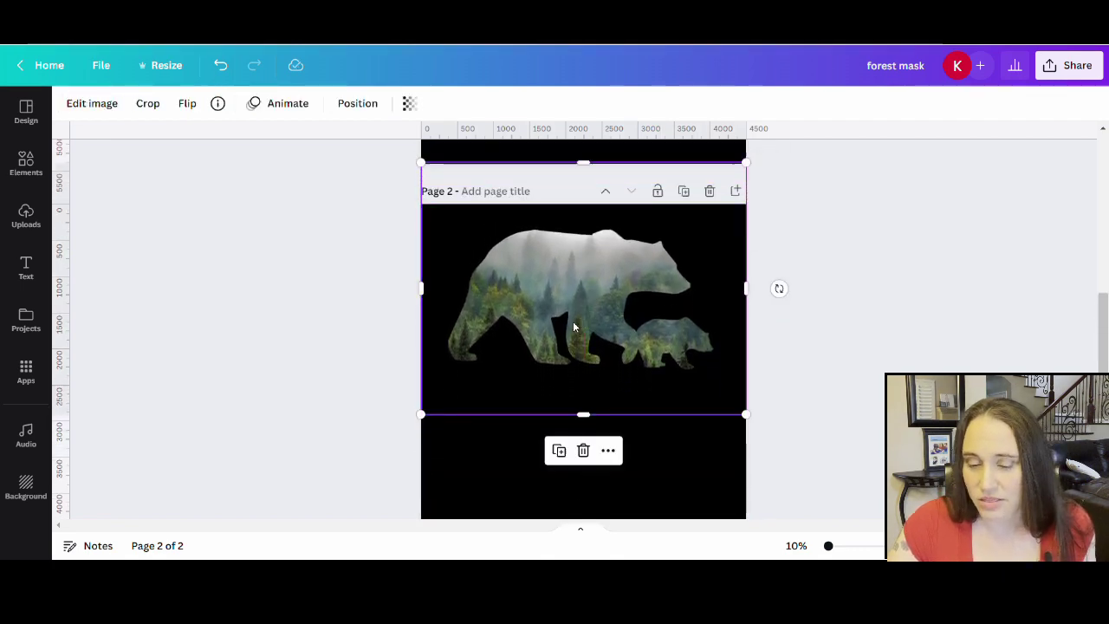
click(698, 452)
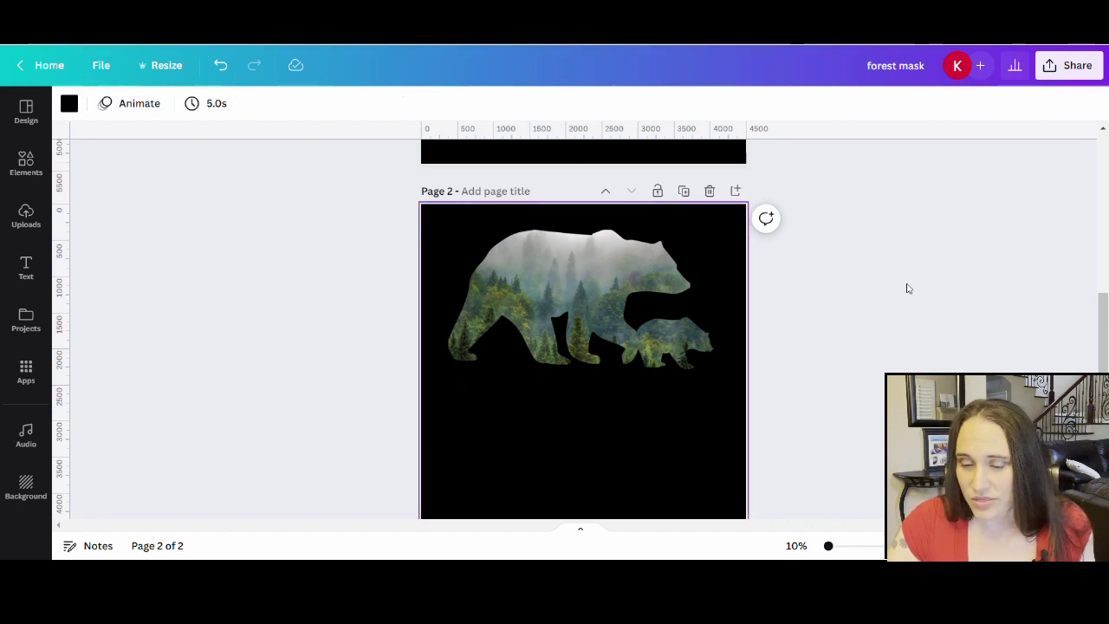
Add a Glow shadow to the forest-filled bears on page 2 and make its color white
scroll(919, 287, down, 1)
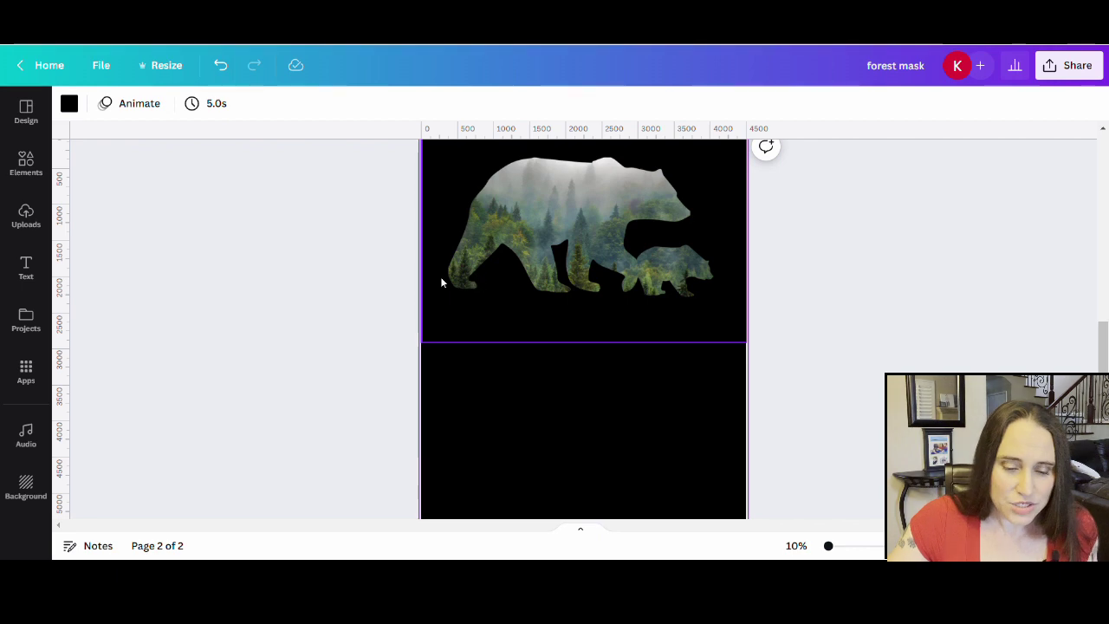
click(555, 257)
click(96, 105)
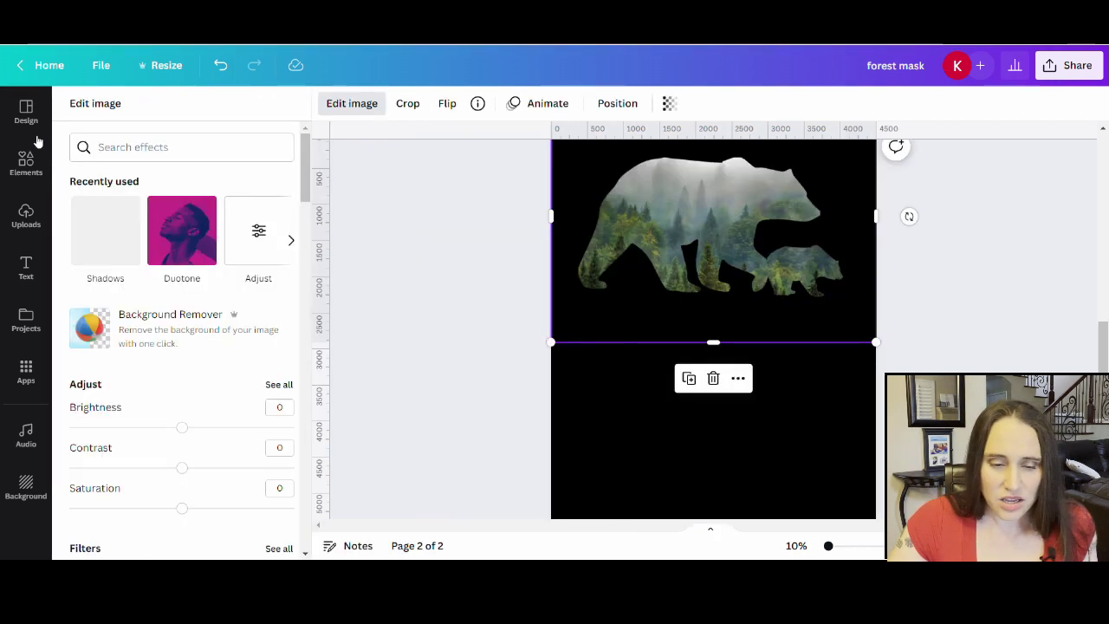
click(103, 232)
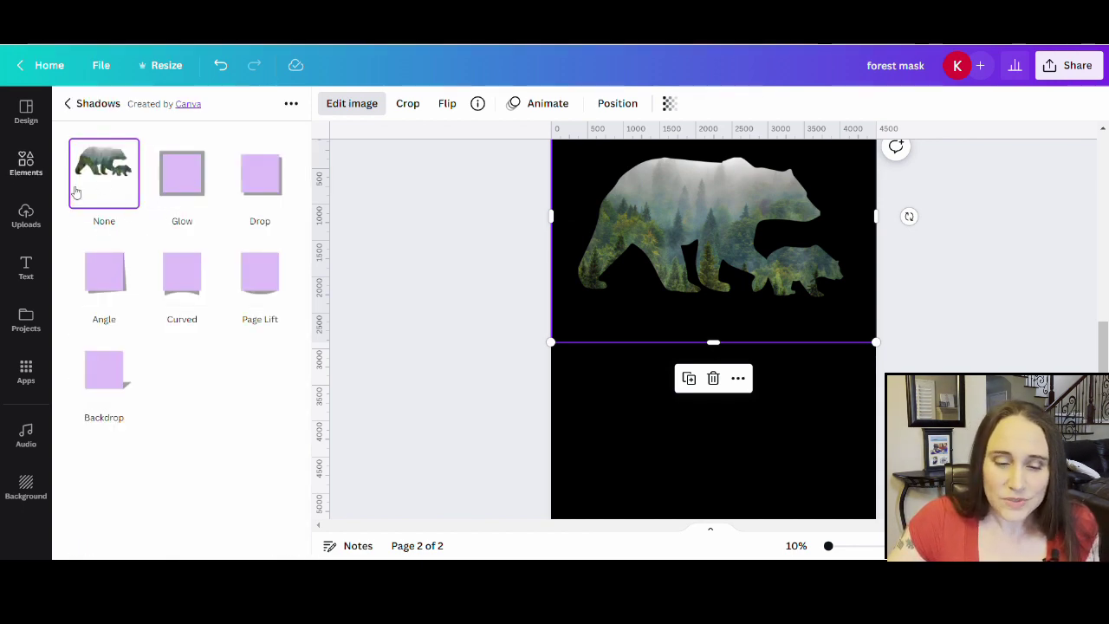
click(195, 189)
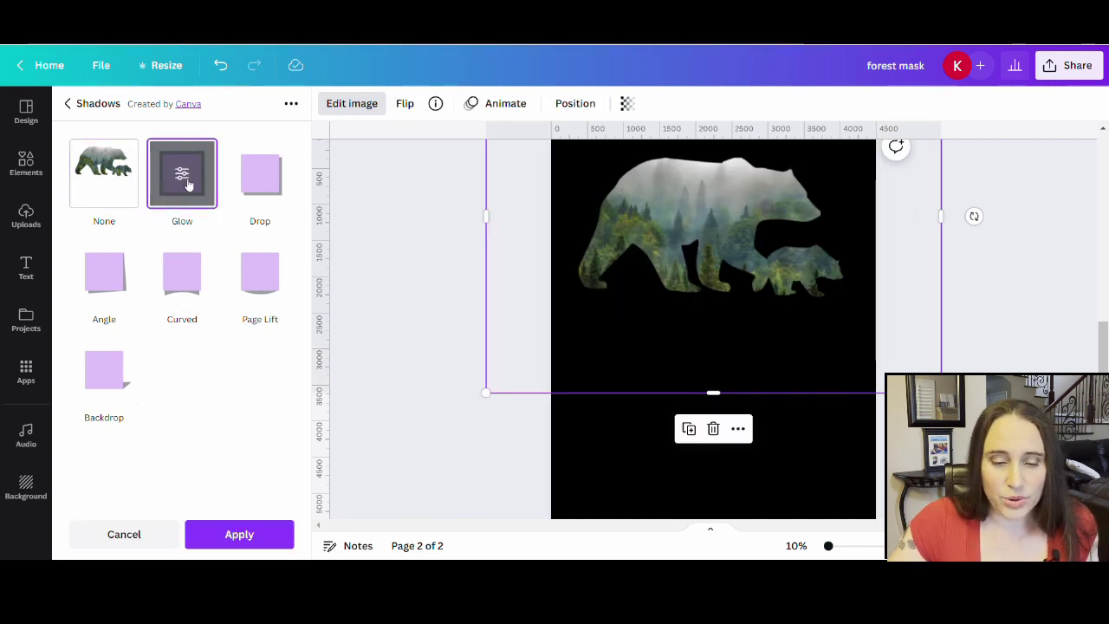
click(183, 175)
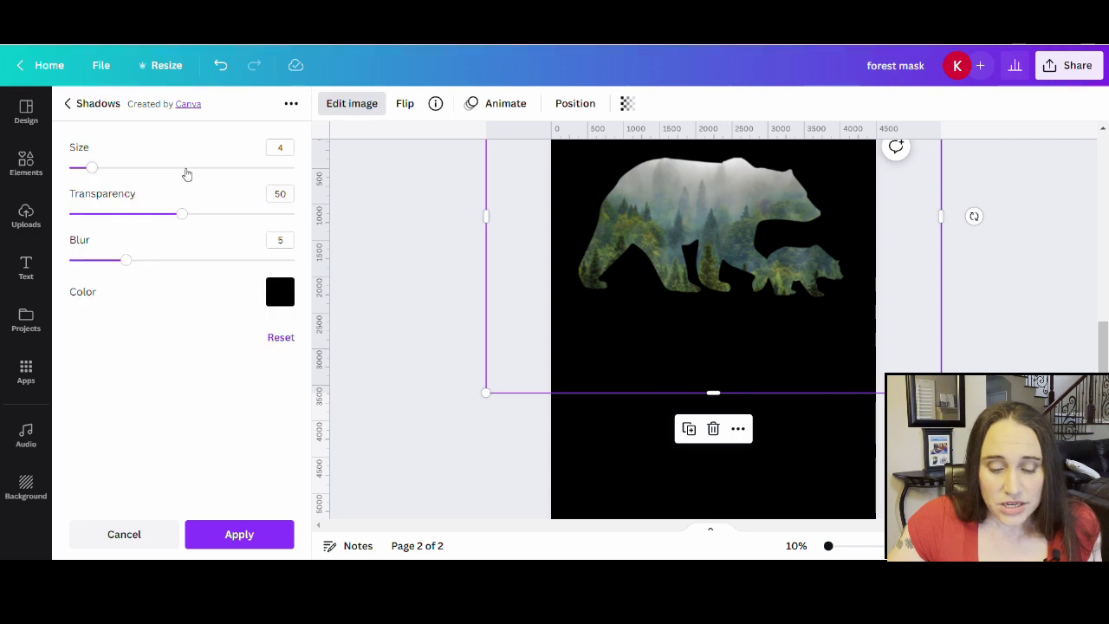
click(280, 295)
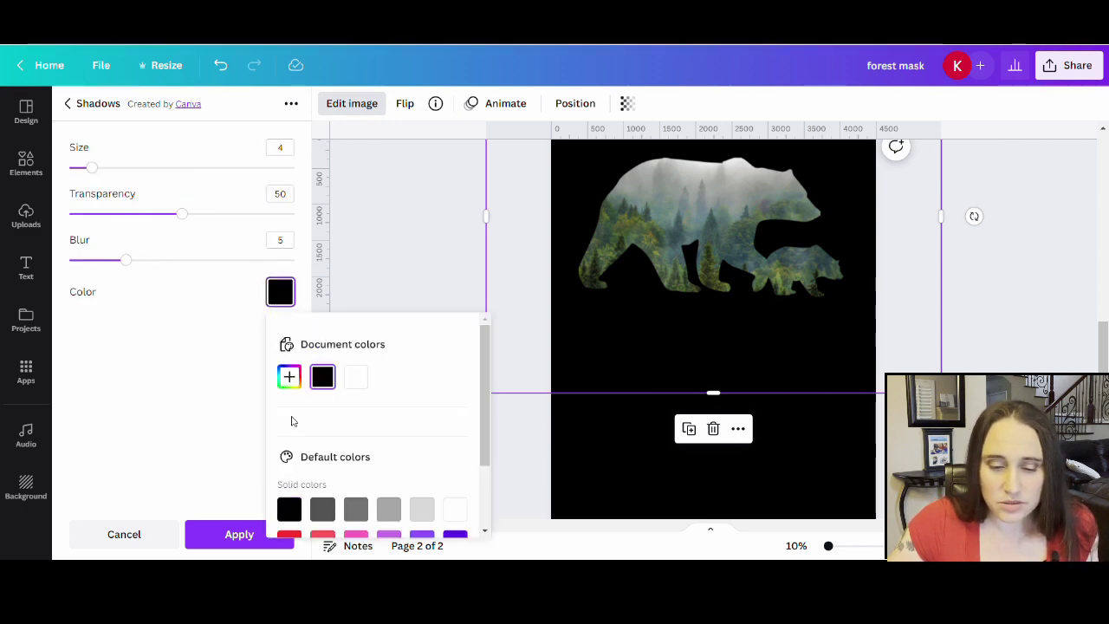
click(356, 376)
Set the glow's blur to 0, transparency to 100 and size to 6, and apply it to the bears
drag(126, 260, 69, 260)
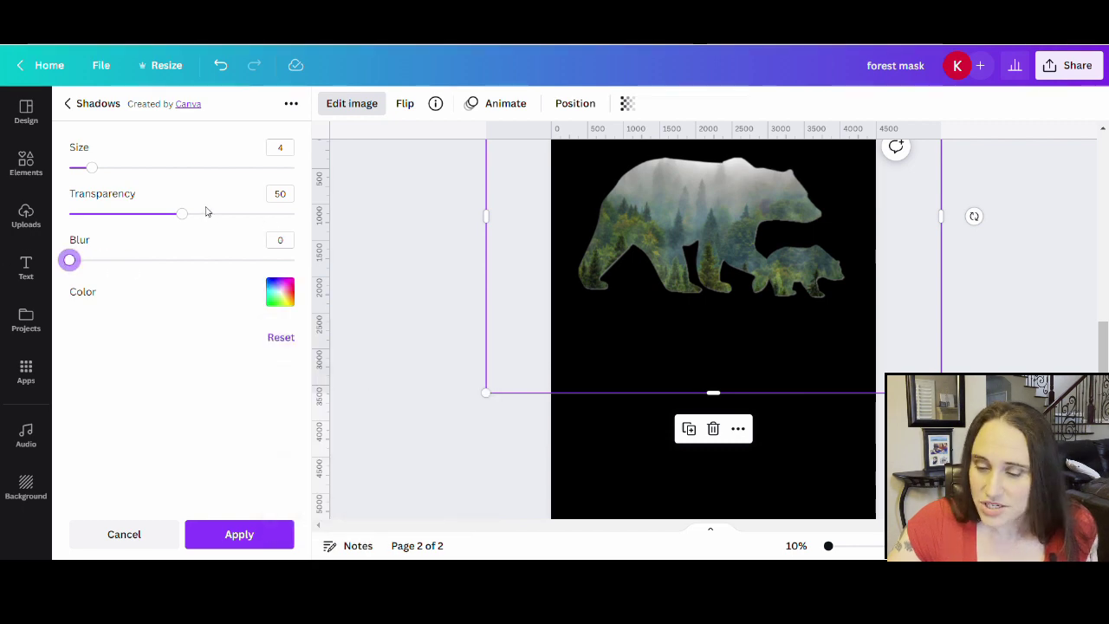
drag(206, 212, 304, 250)
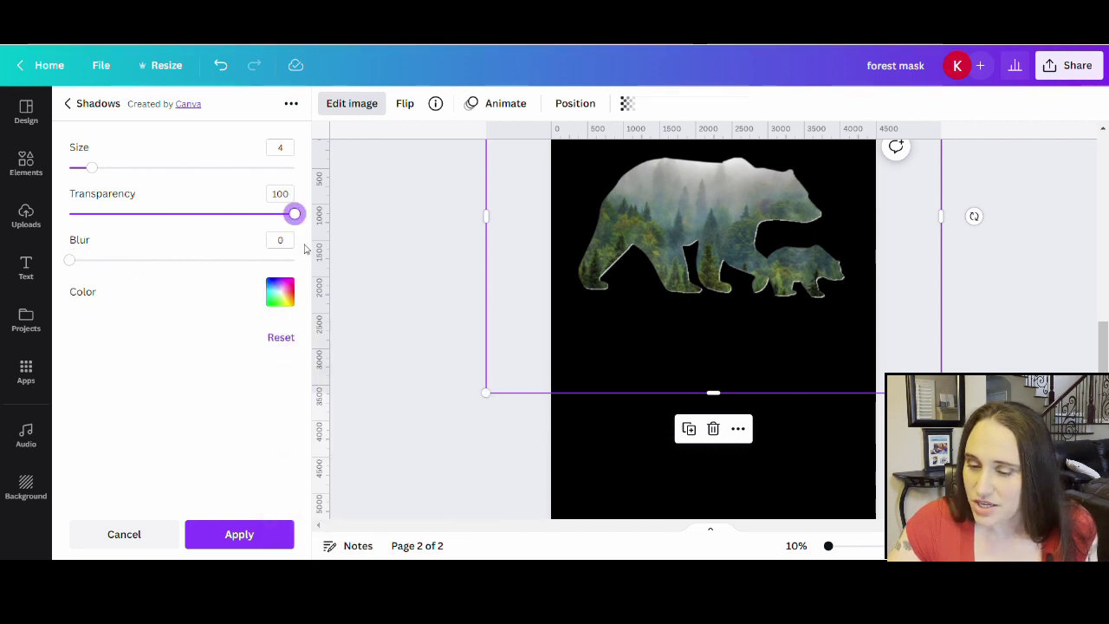
click(71, 260)
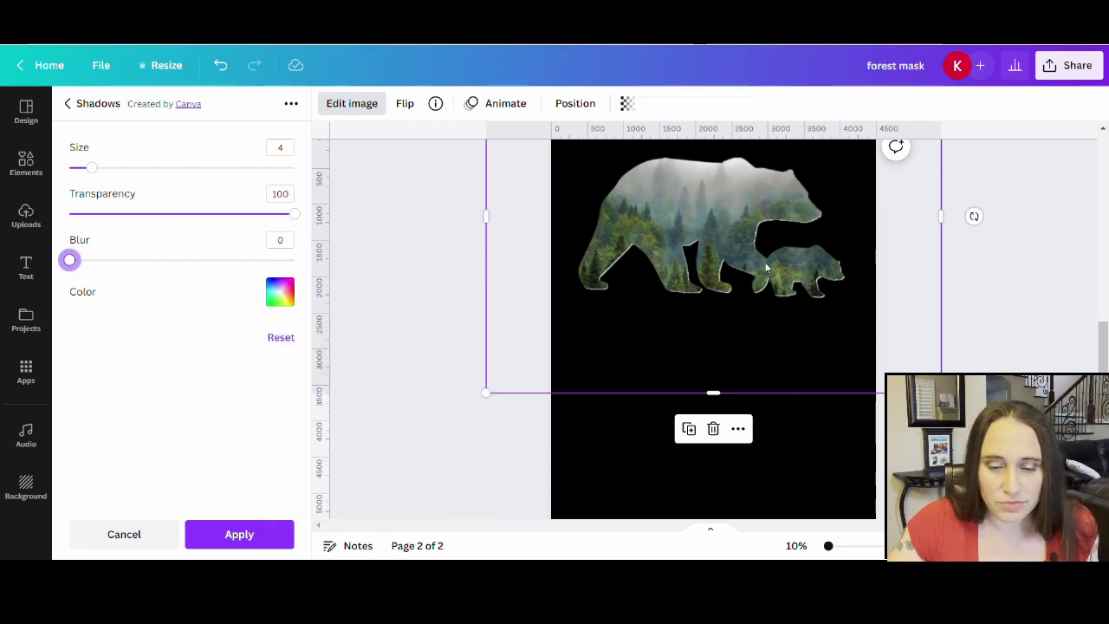
drag(95, 172, 110, 175)
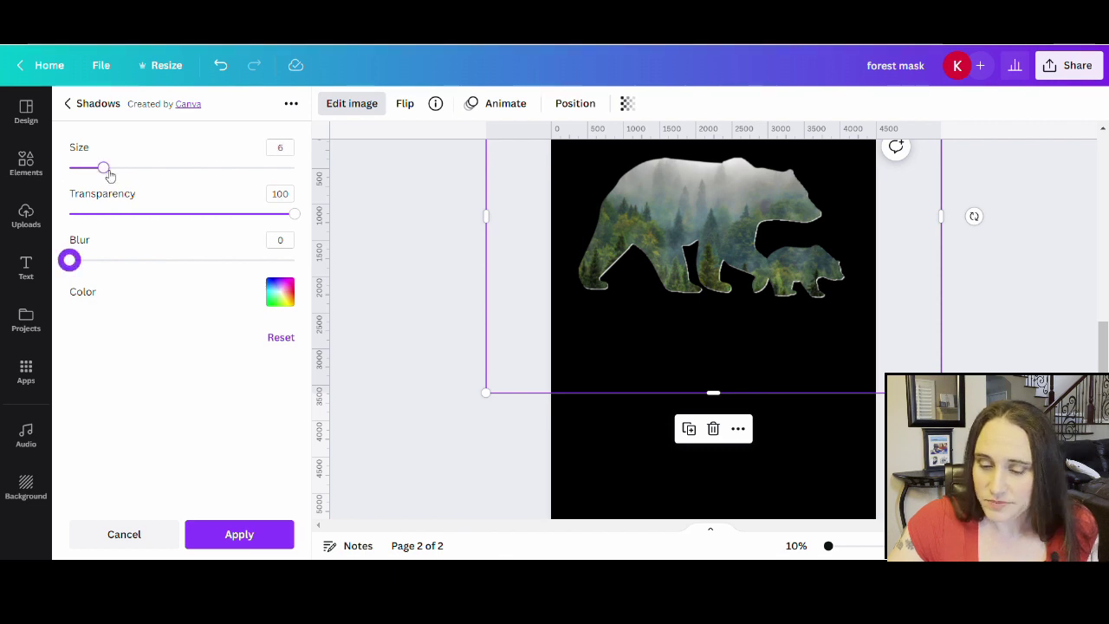
click(107, 171)
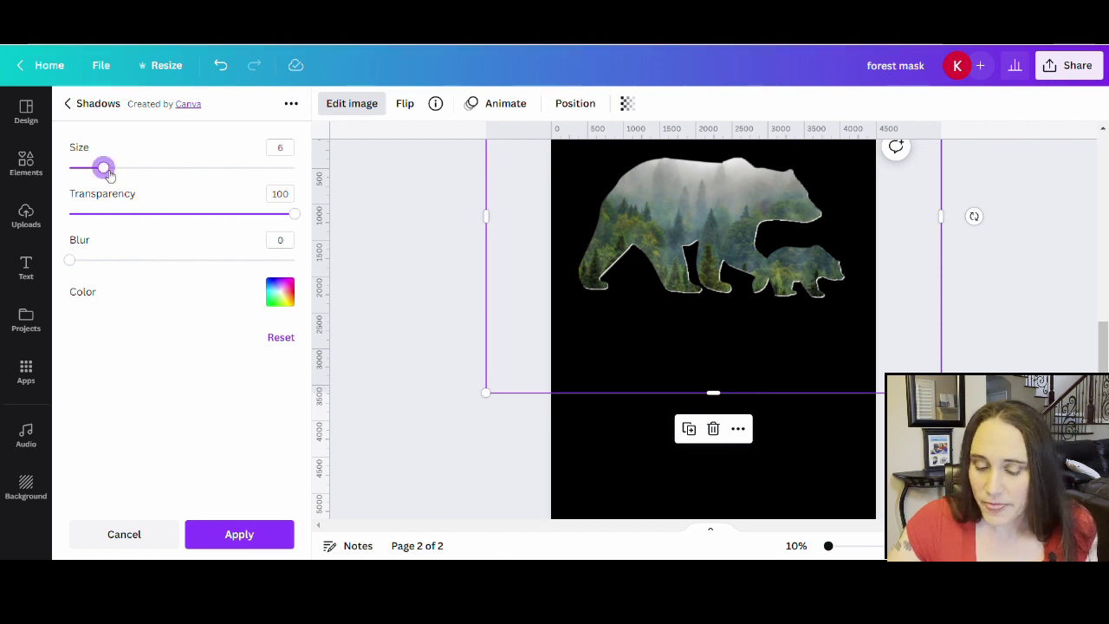
click(236, 539)
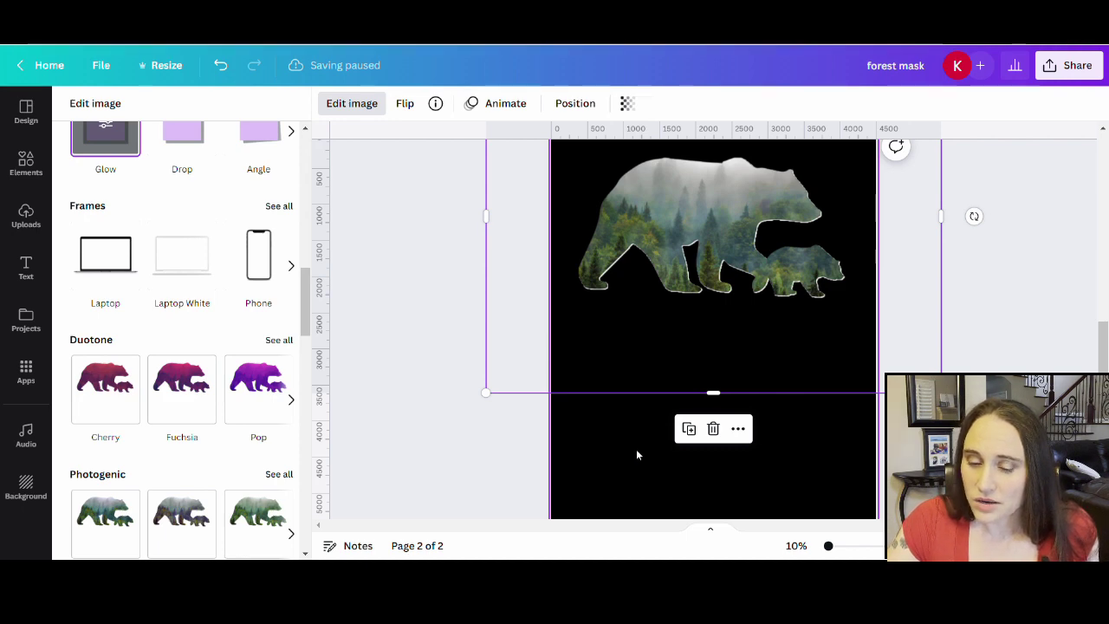
click(693, 426)
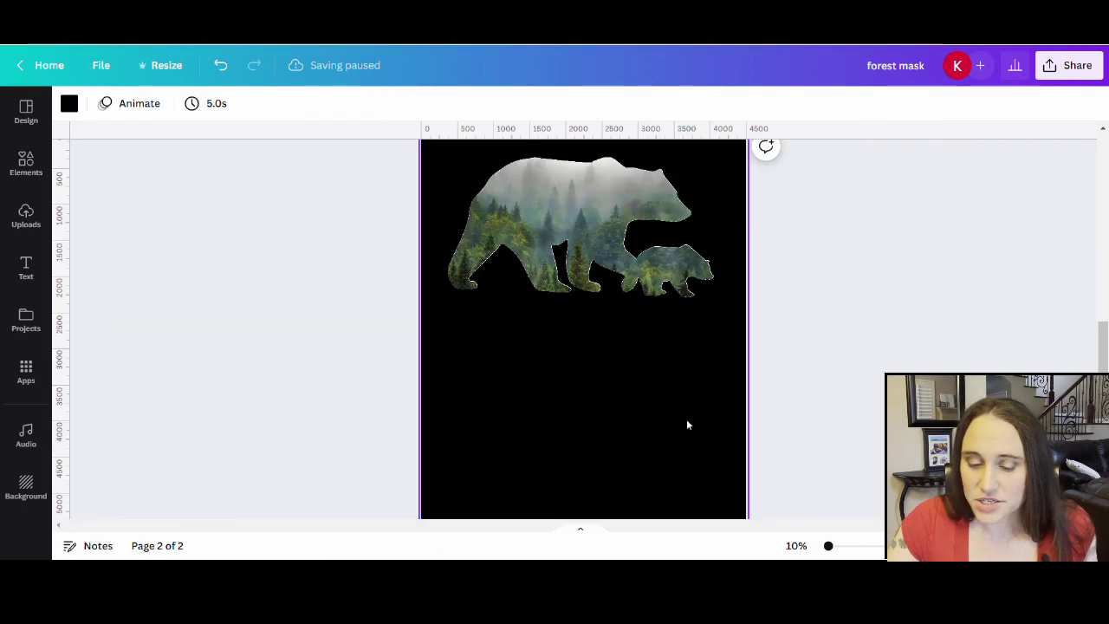
Add the text "Invest in our planet" below the bears on page 2
scroll(802, 386, up, 2)
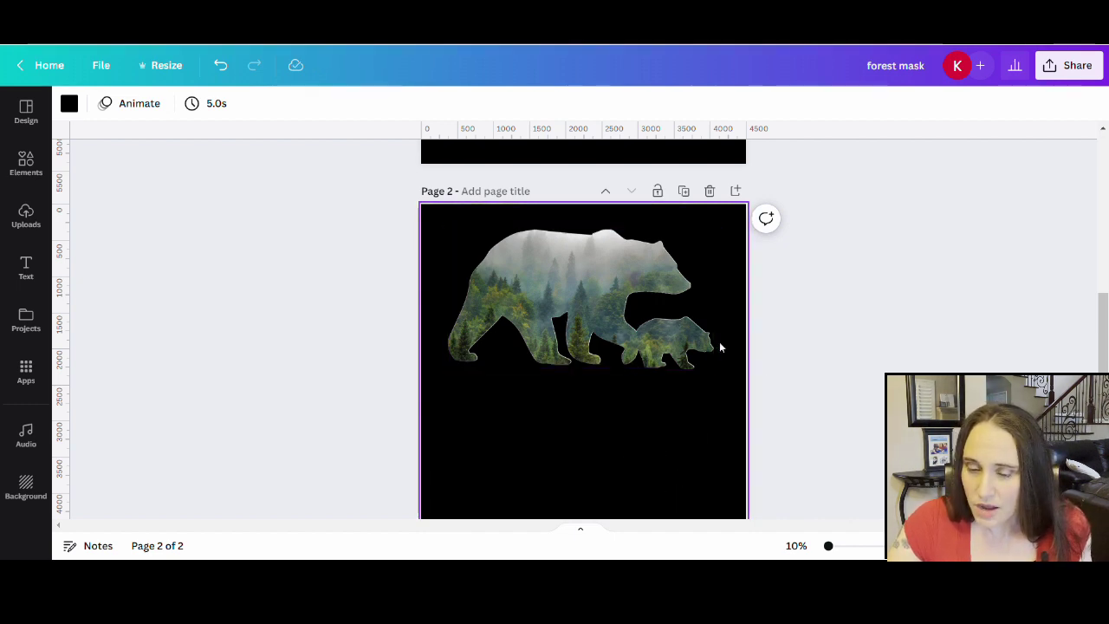
scroll(650, 471, down, 3)
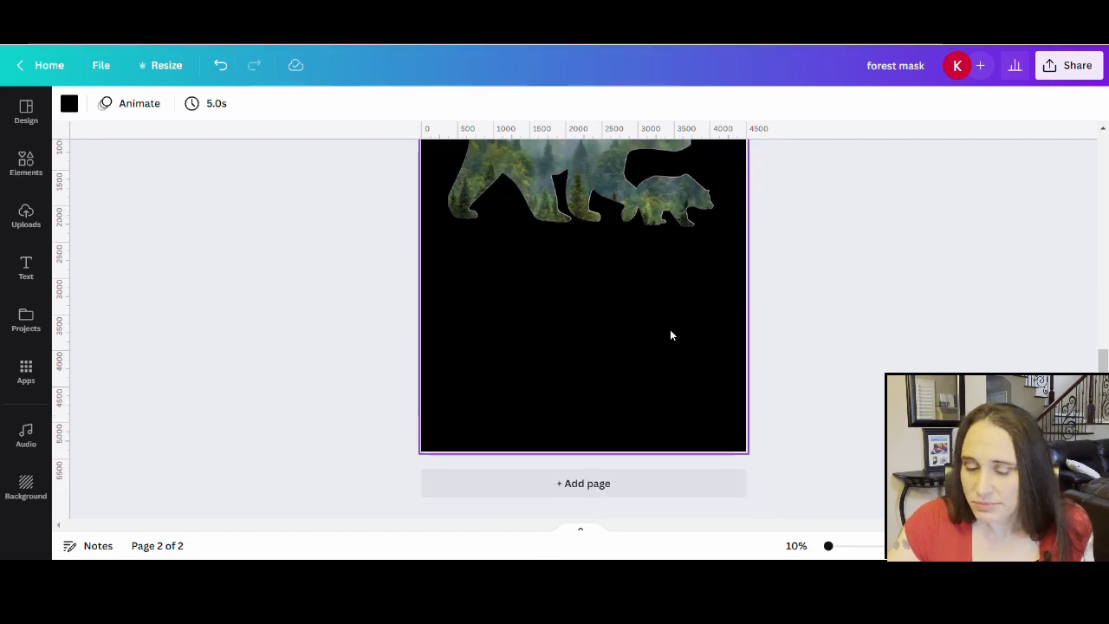
scroll(669, 331, up, 2)
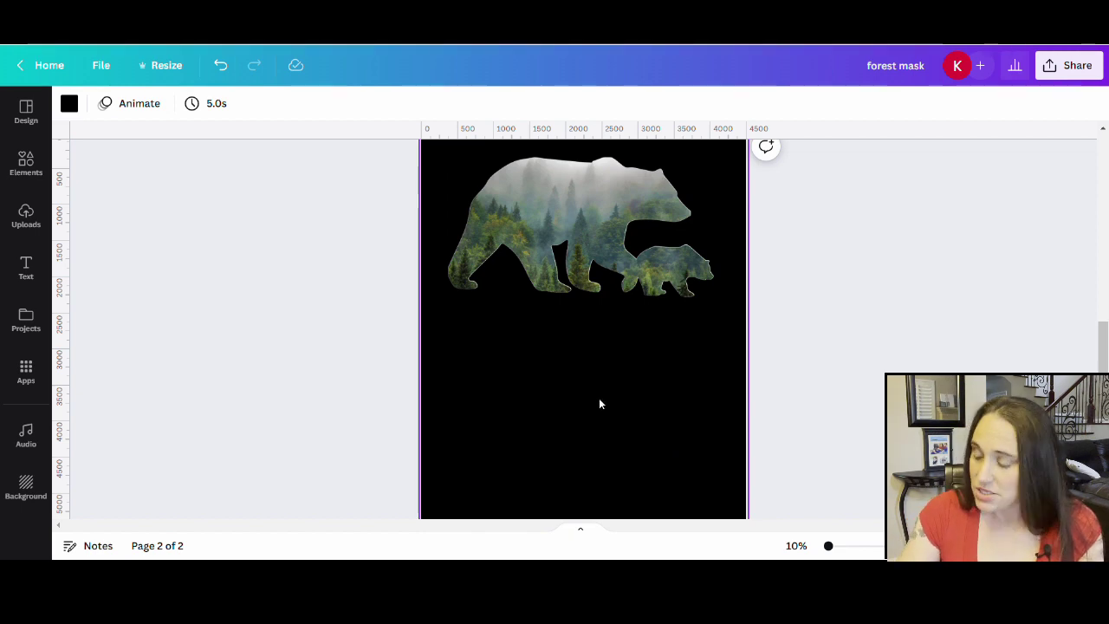
key(t)
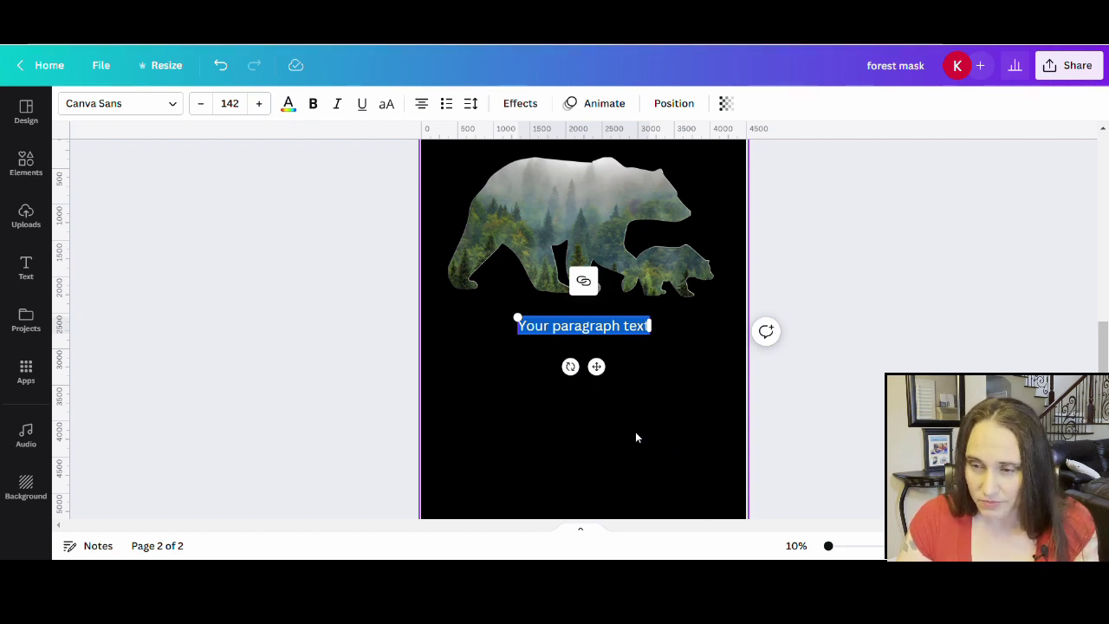
text(Inves)
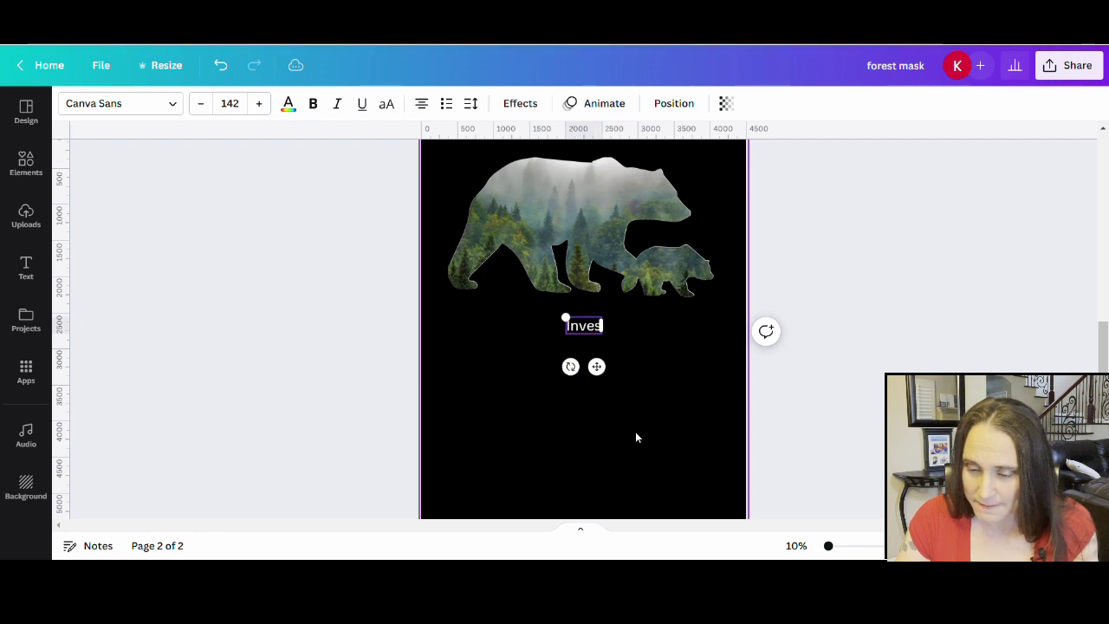
text(t in our plan)
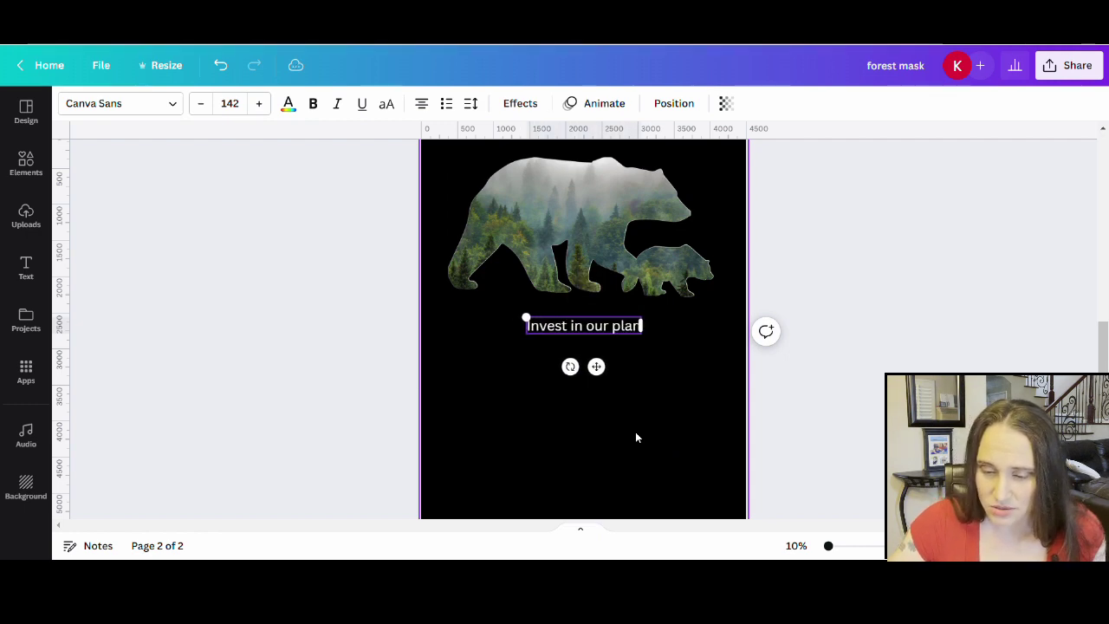
text(et)
click(635, 438)
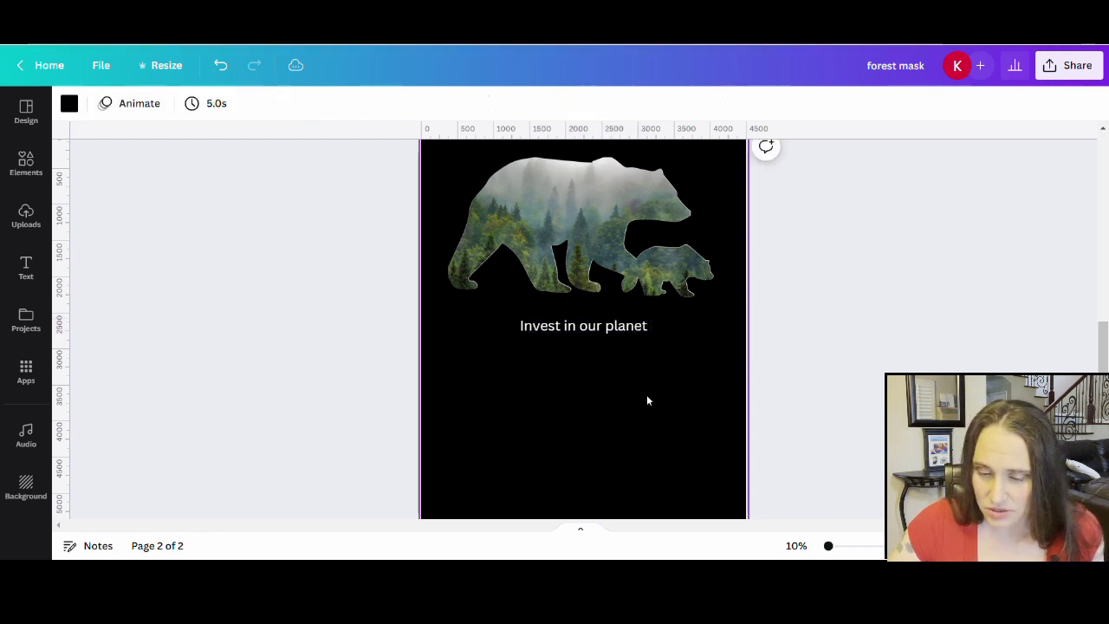
Enlarge the "Invest in our planet" text to size 242, keeping it centered below the bears
click(549, 328)
drag(519, 331, 477, 351)
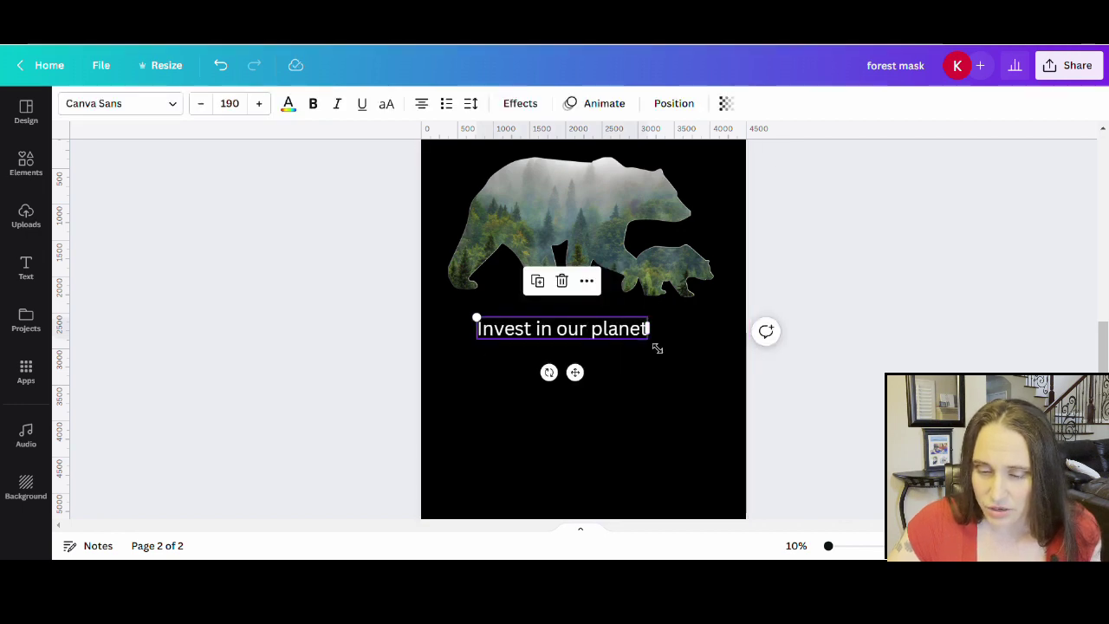
mouse_move(657, 346)
mouse_down()
mouse_move(701, 351)
mouse_move(643, 344)
mouse_up()
click(671, 413)
click(668, 412)
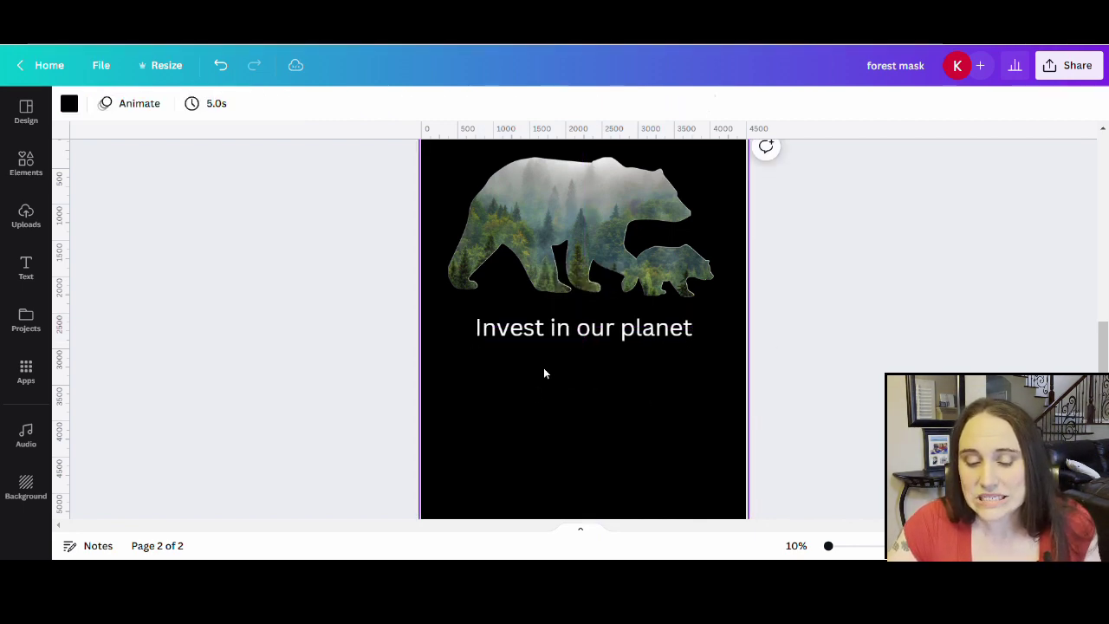
Convert the text below the bears to all uppercase letters
click(541, 327)
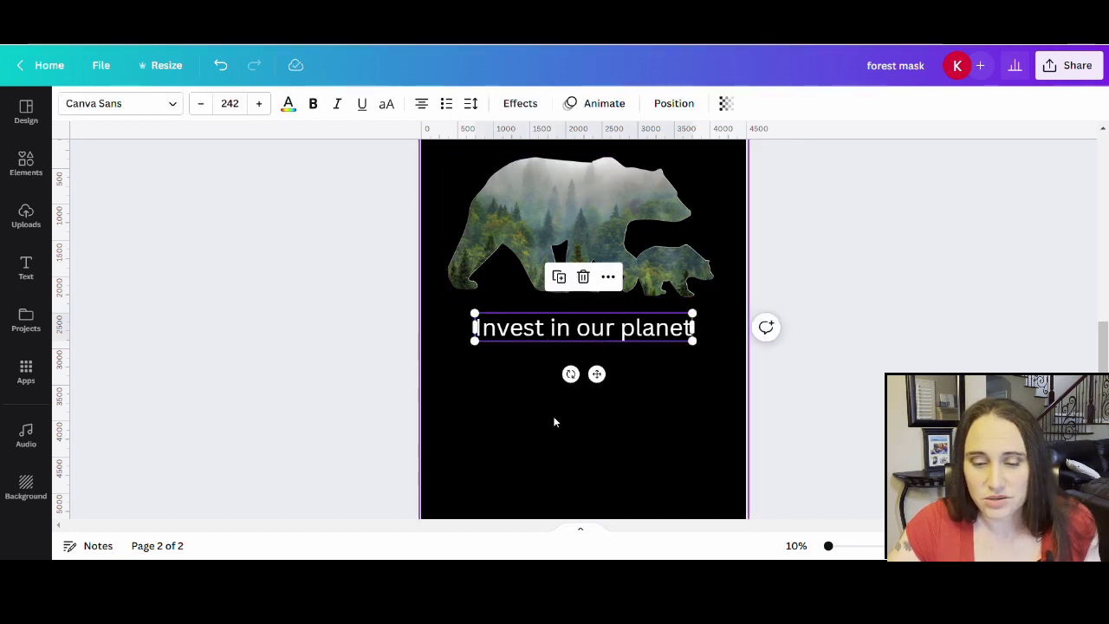
click(386, 104)
click(693, 433)
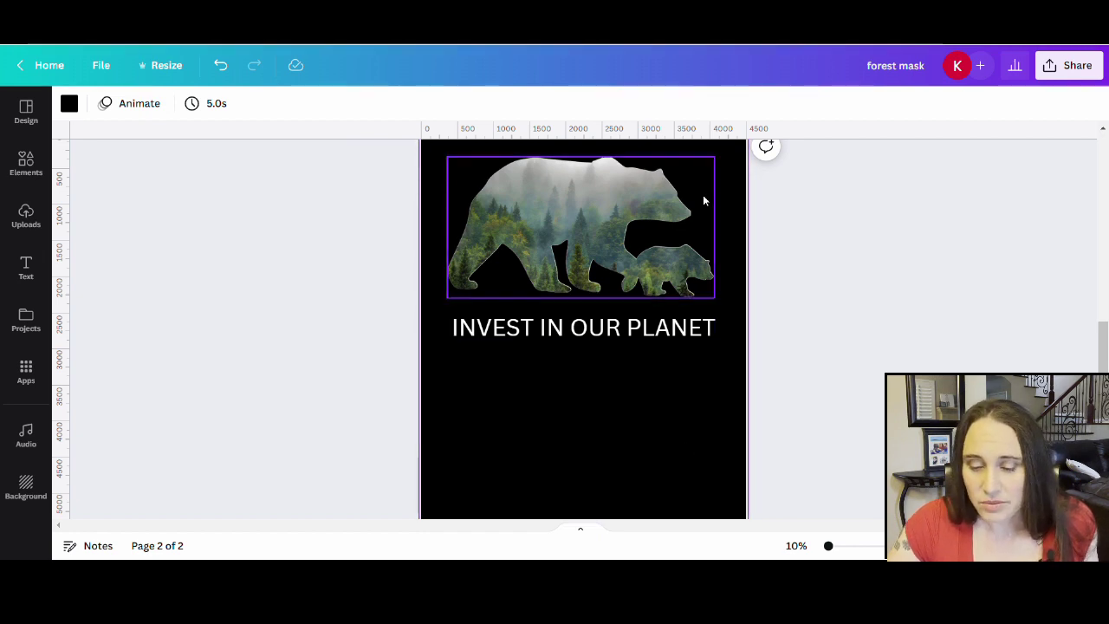
Color the slogan with the light gray #E9E8E9 sampled from the pale sky at the top of the large bear
click(600, 331)
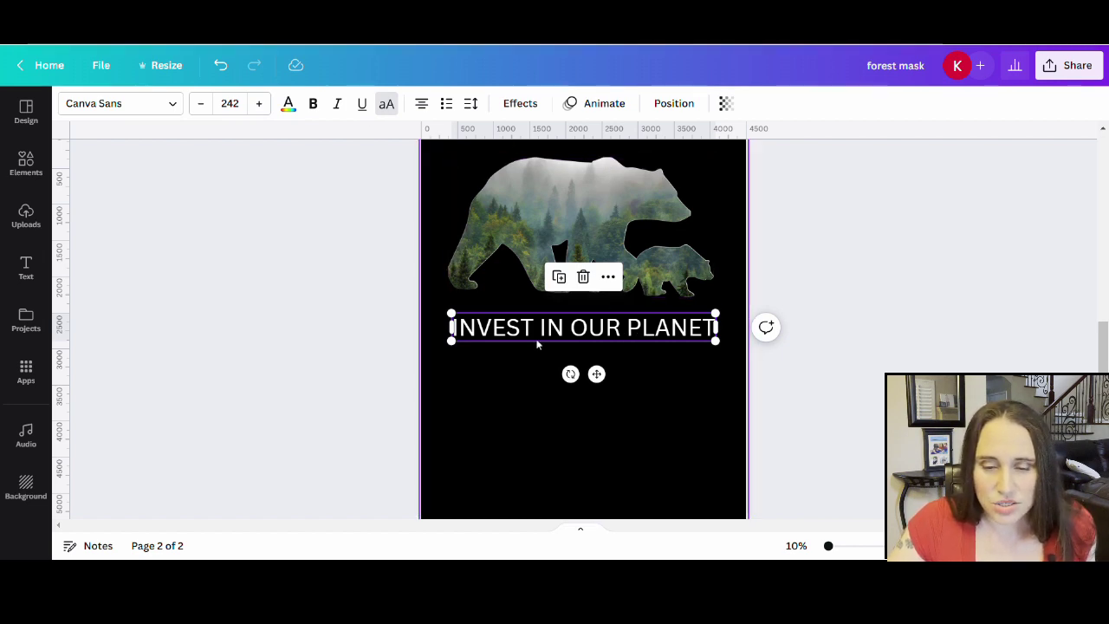
click(290, 103)
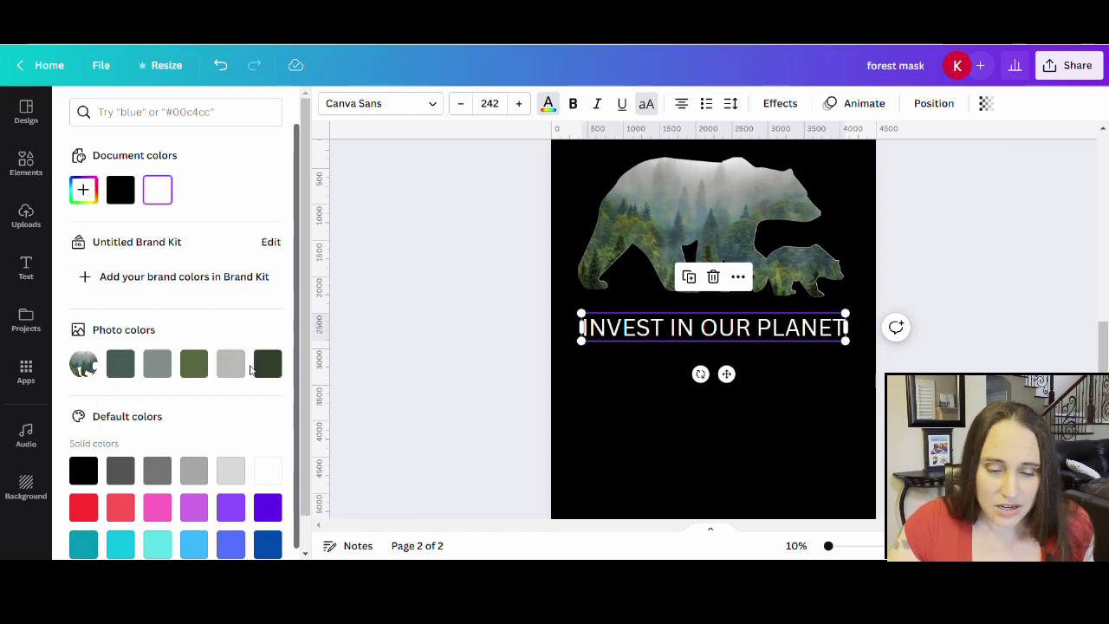
click(88, 193)
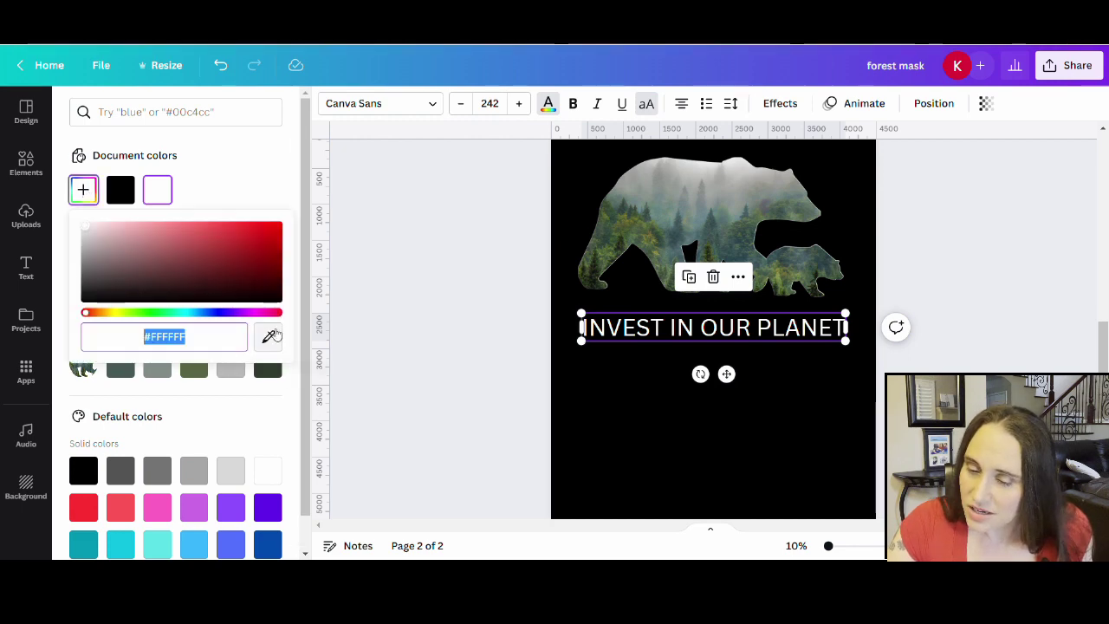
click(272, 336)
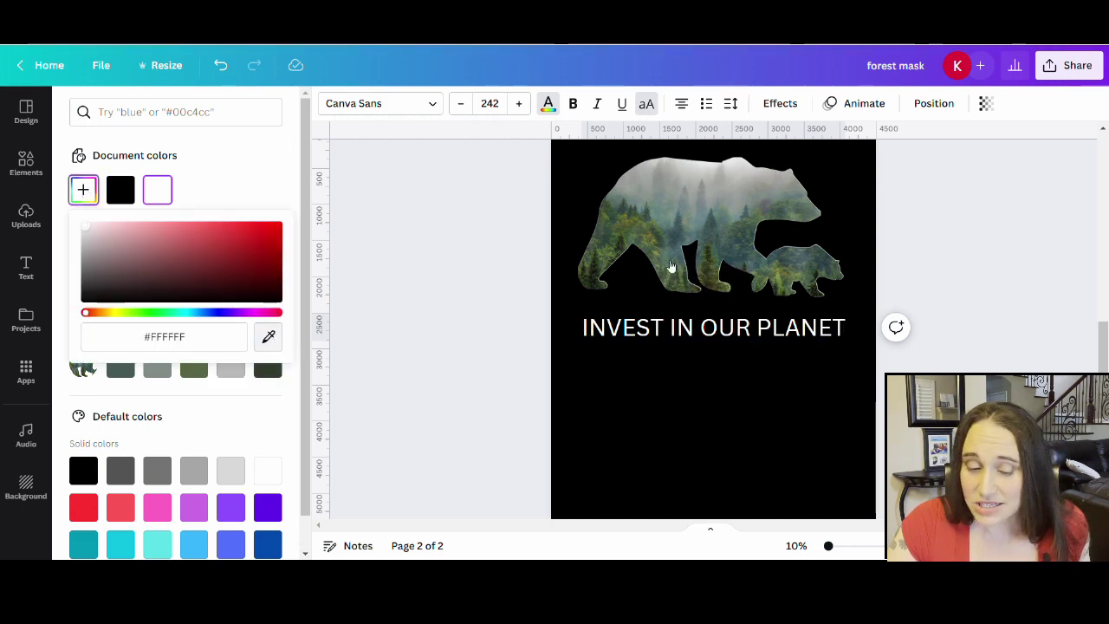
click(739, 164)
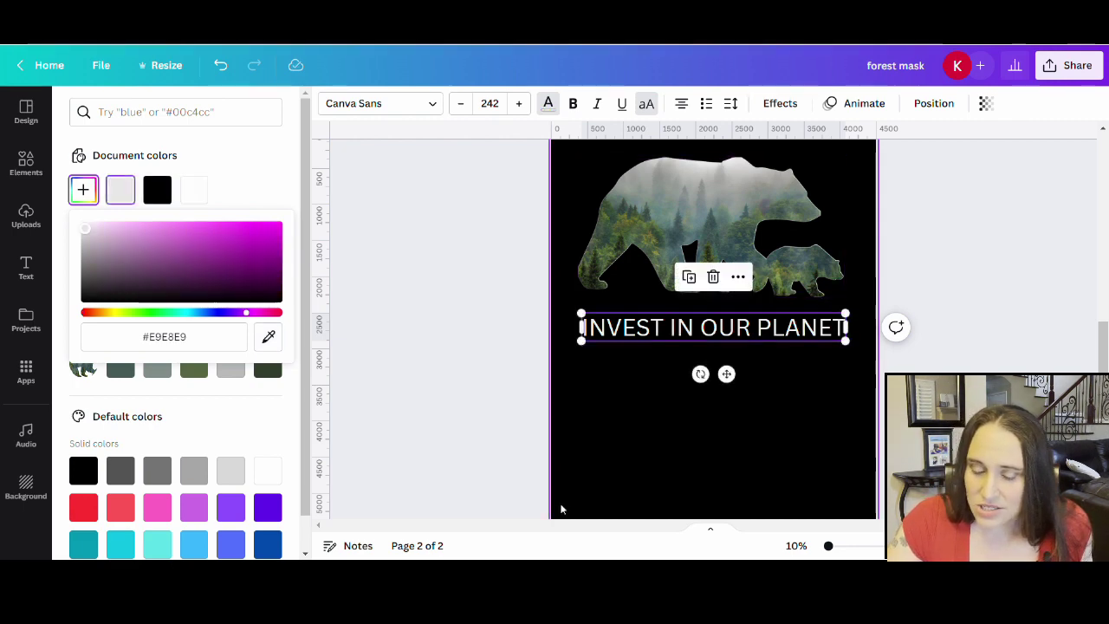
click(680, 407)
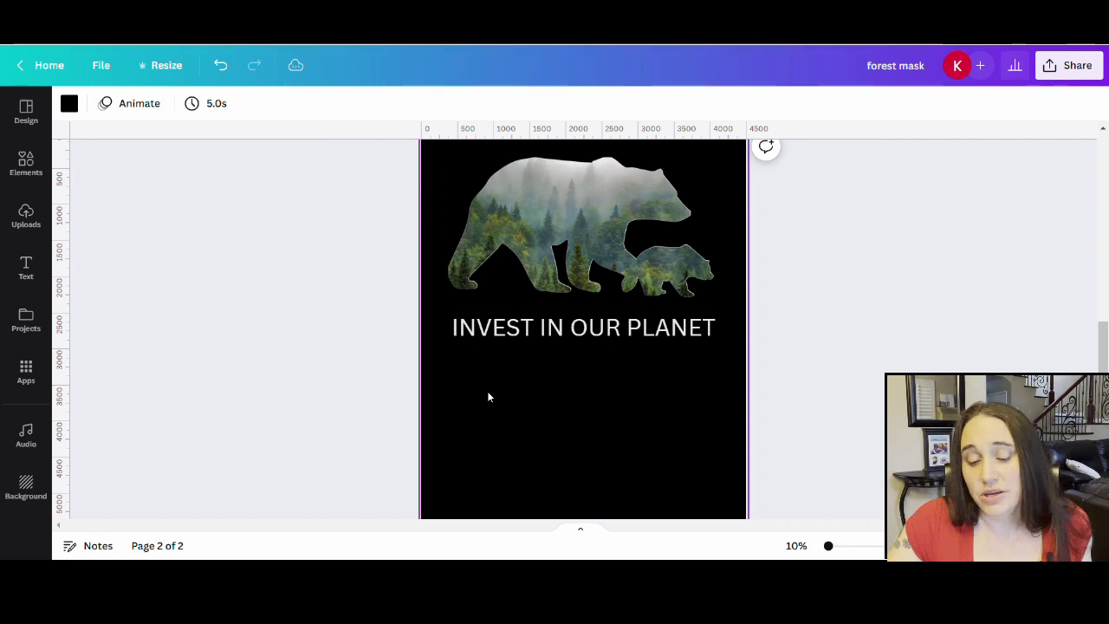
Try the olive green photo color on the slogan and restore the light gray document color
click(546, 336)
click(286, 104)
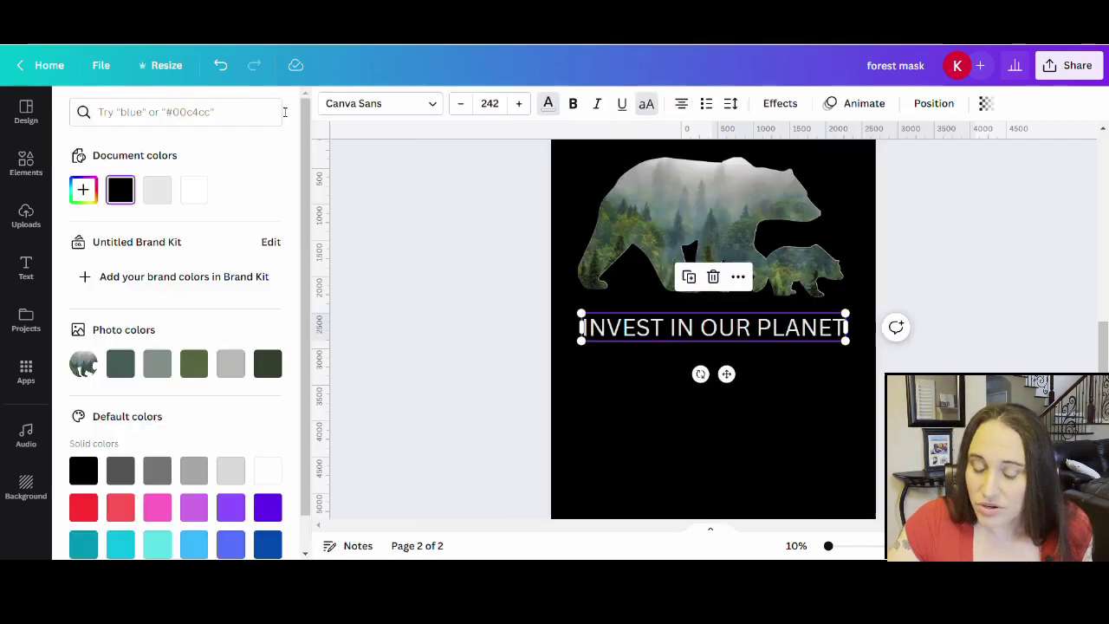
click(196, 364)
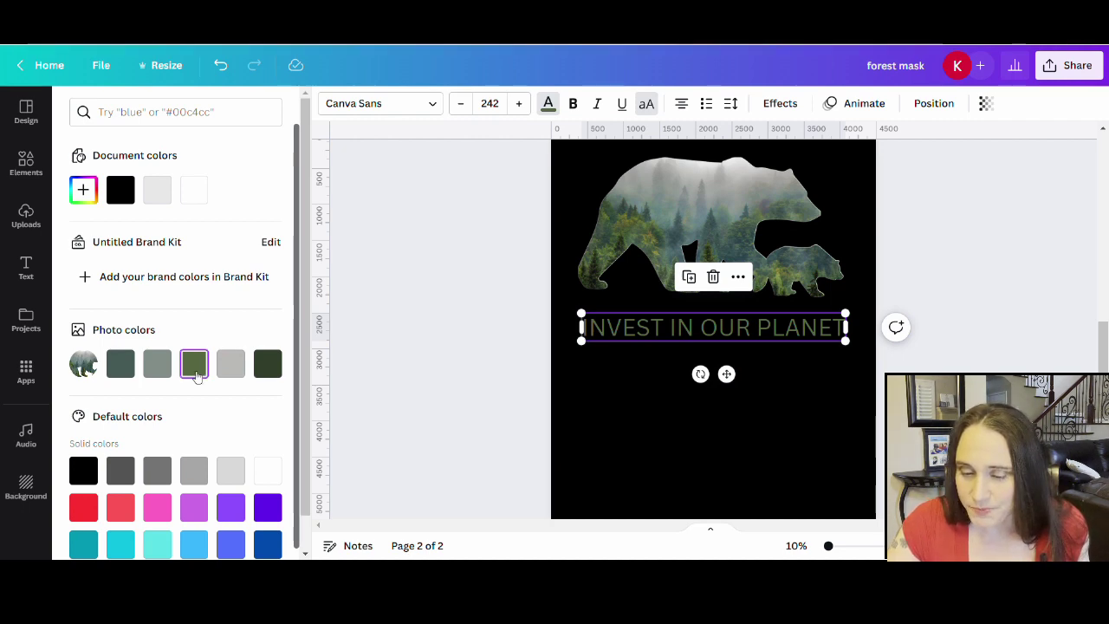
click(160, 191)
click(641, 481)
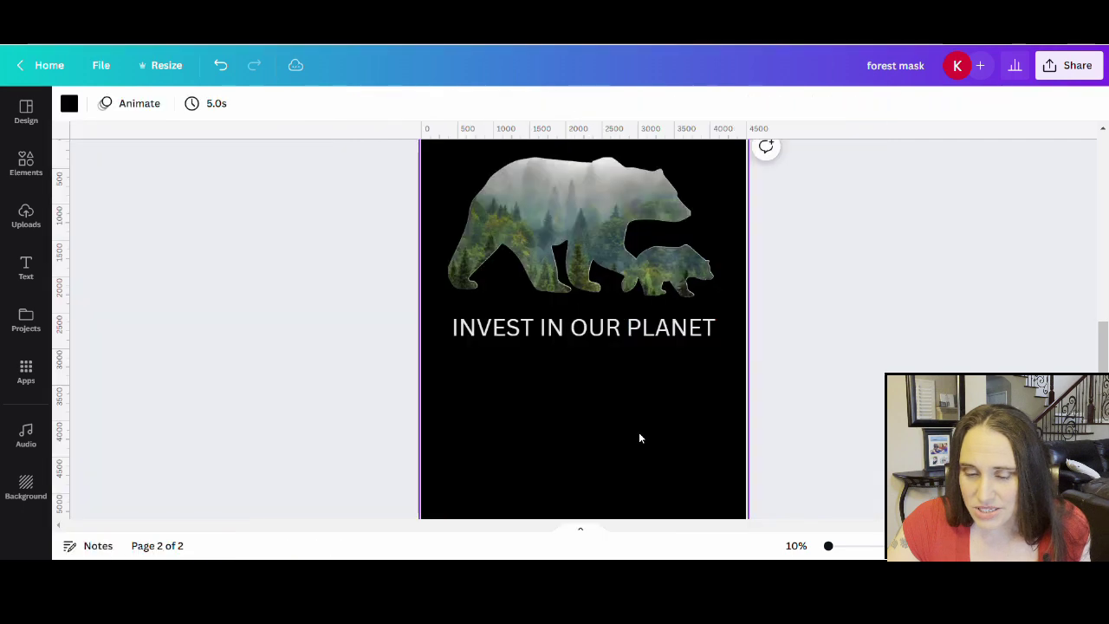
Move the slogan slightly up, closer to the bears, keeping it horizontally centered on the page
click(610, 326)
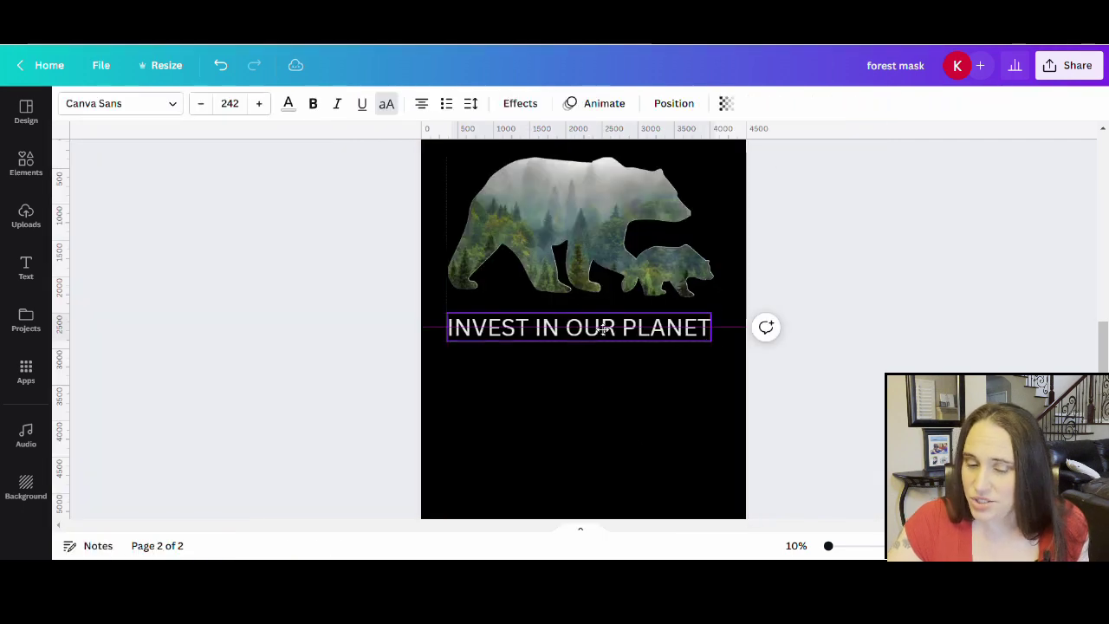
drag(611, 327, 613, 325)
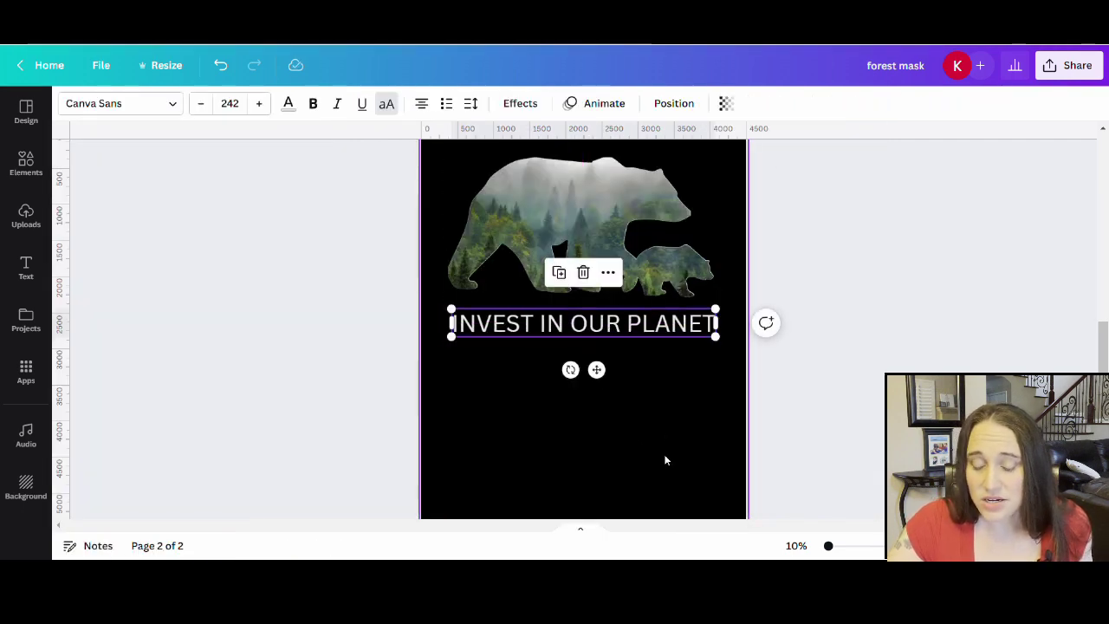
Rename the design as "invest in our planet bears"
click(837, 413)
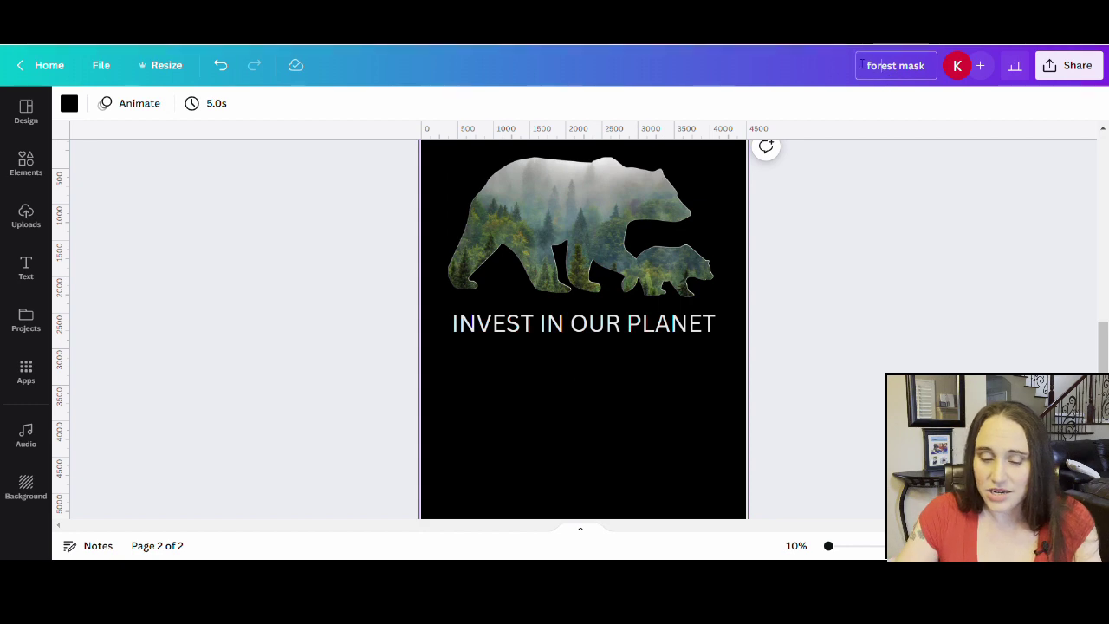
click(926, 69)
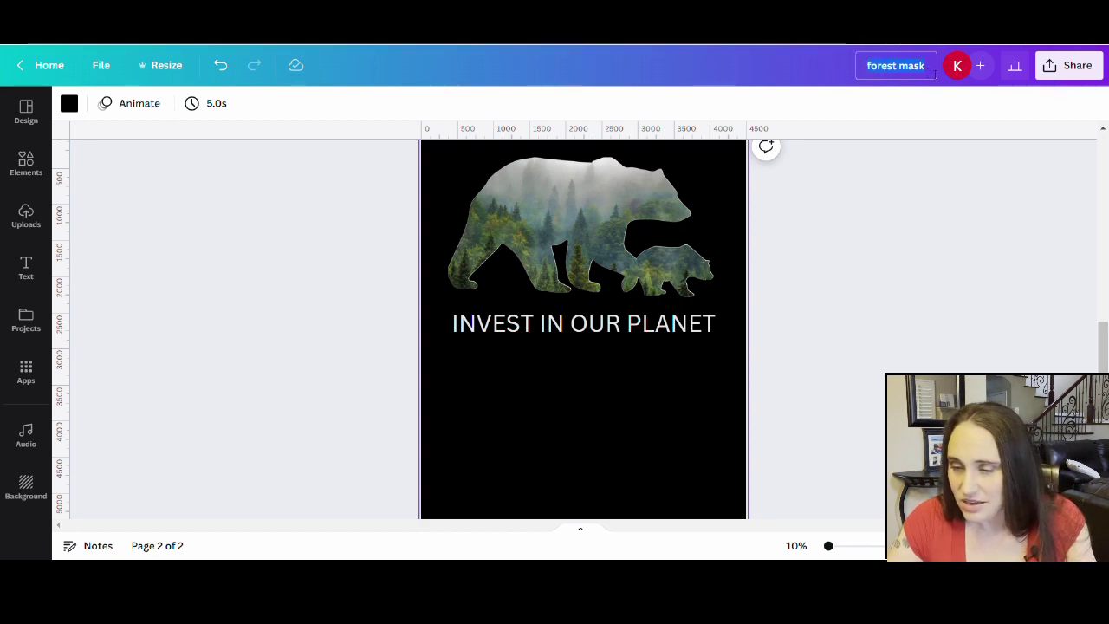
text(Inve)
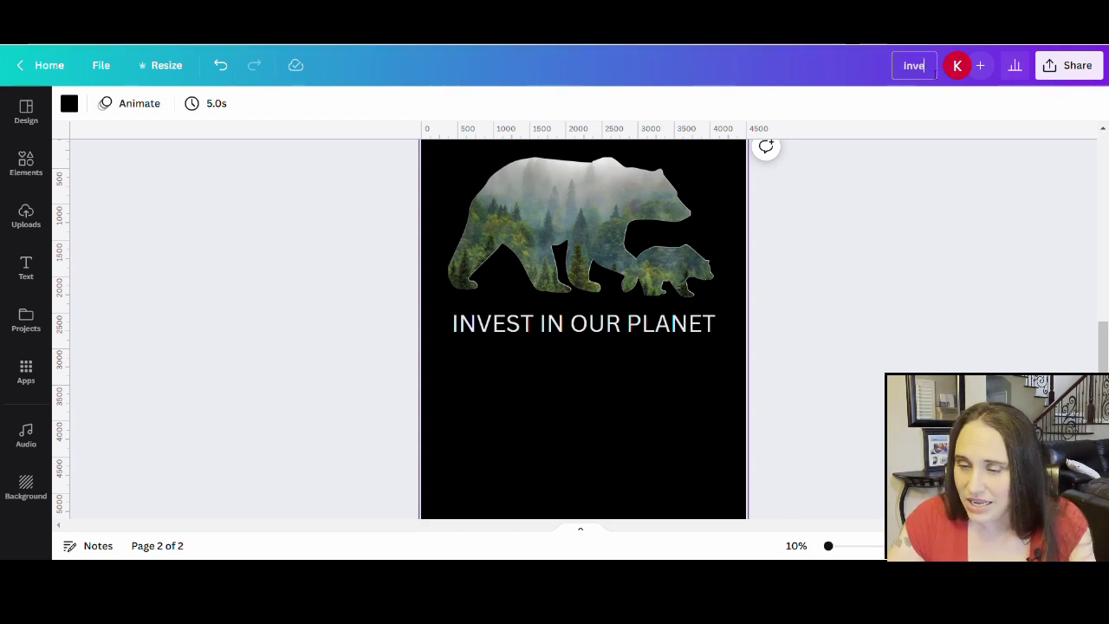
text(st in our pla)
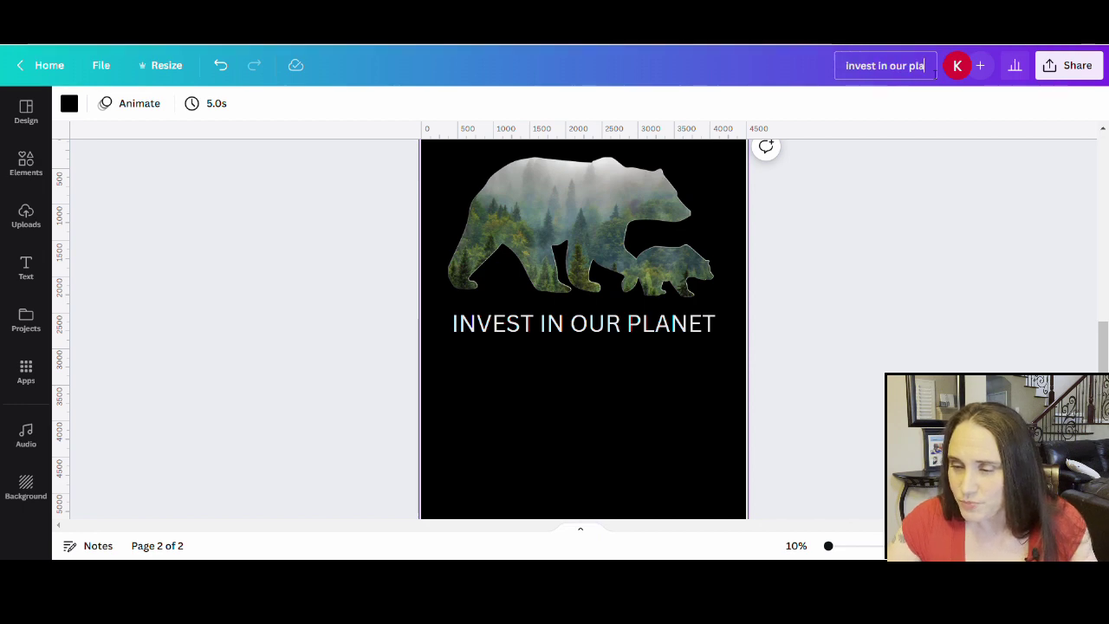
text(net bears)
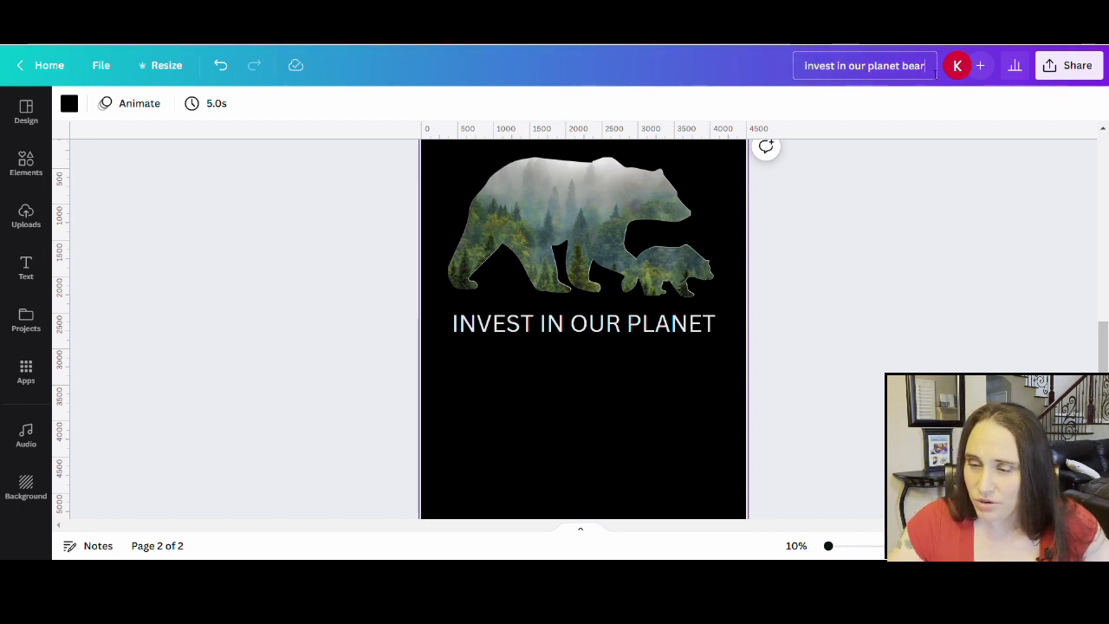
click(891, 193)
Download only page 2 of the design as a PNG with a transparent background
click(1067, 69)
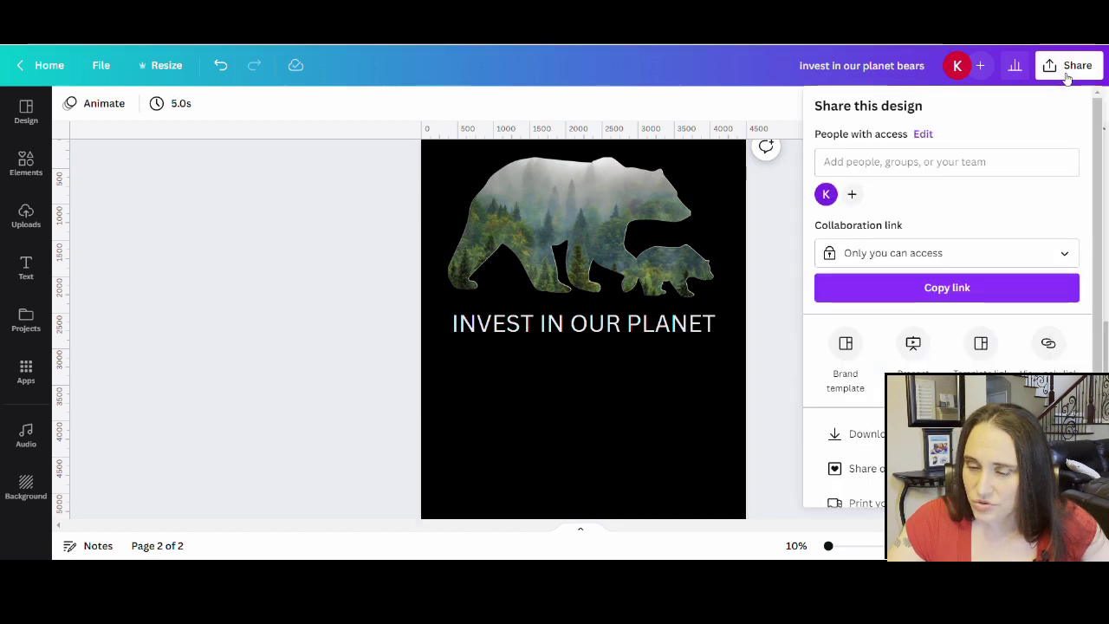
click(882, 436)
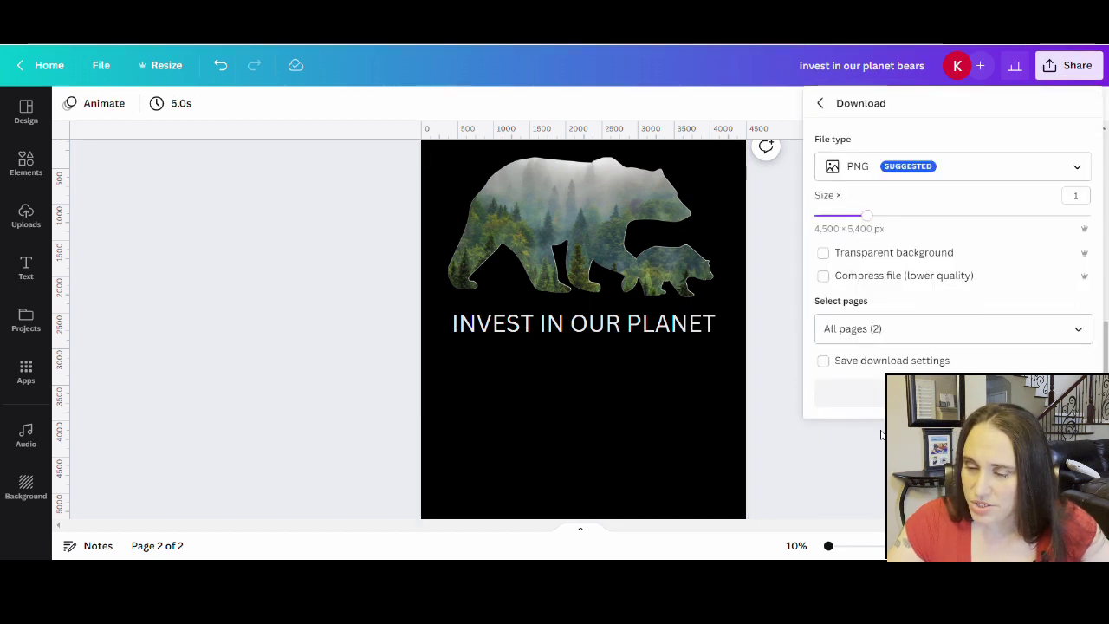
click(910, 253)
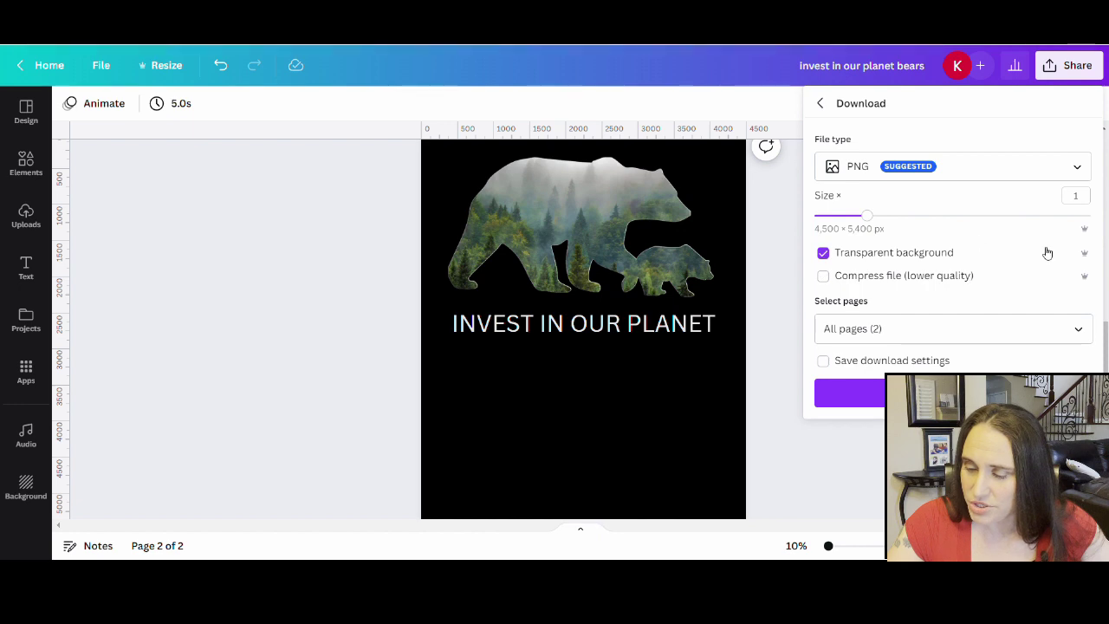
click(1074, 329)
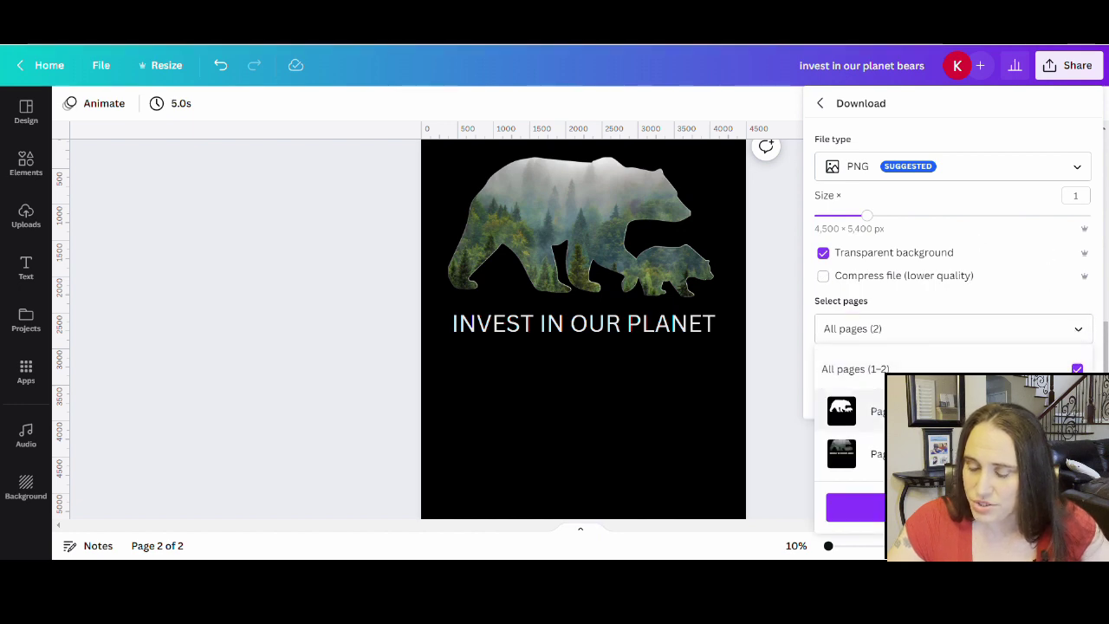
click(1077, 411)
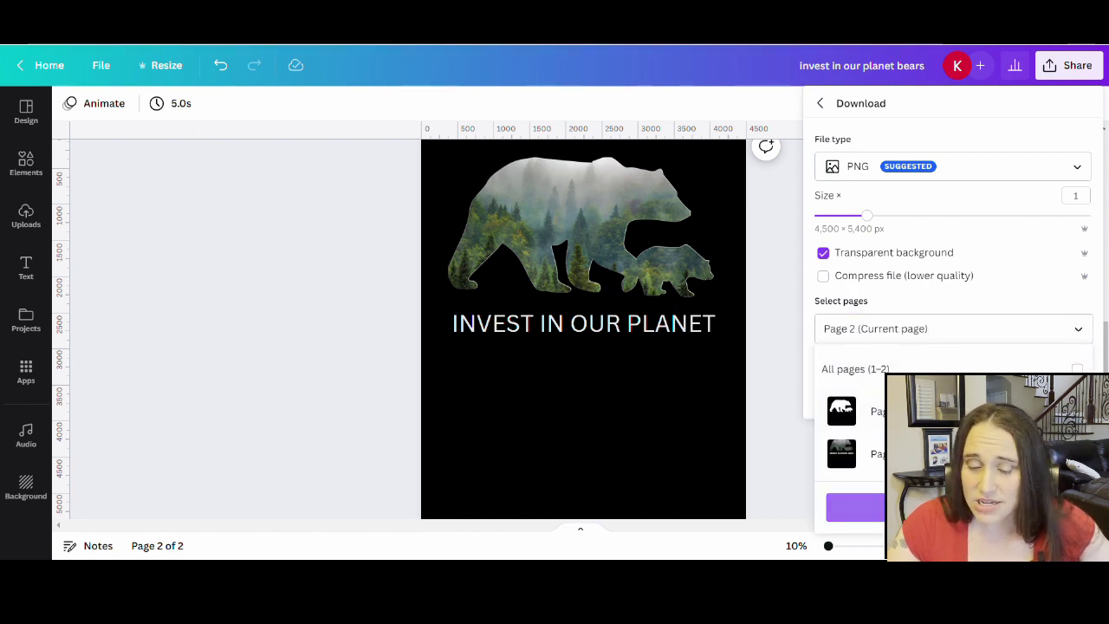
click(866, 507)
click(849, 392)
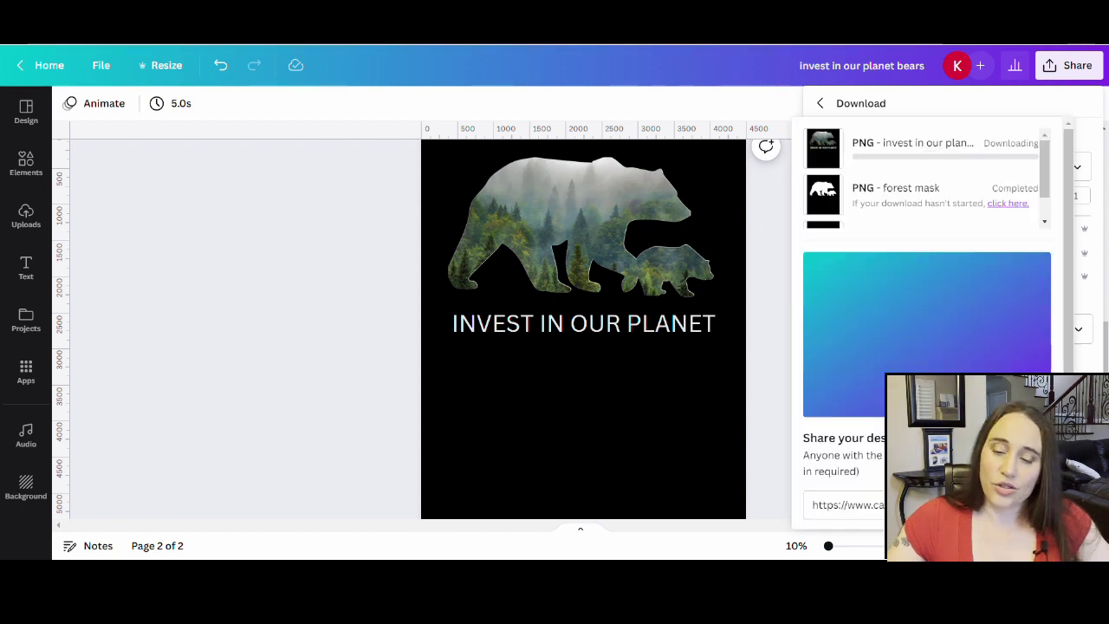